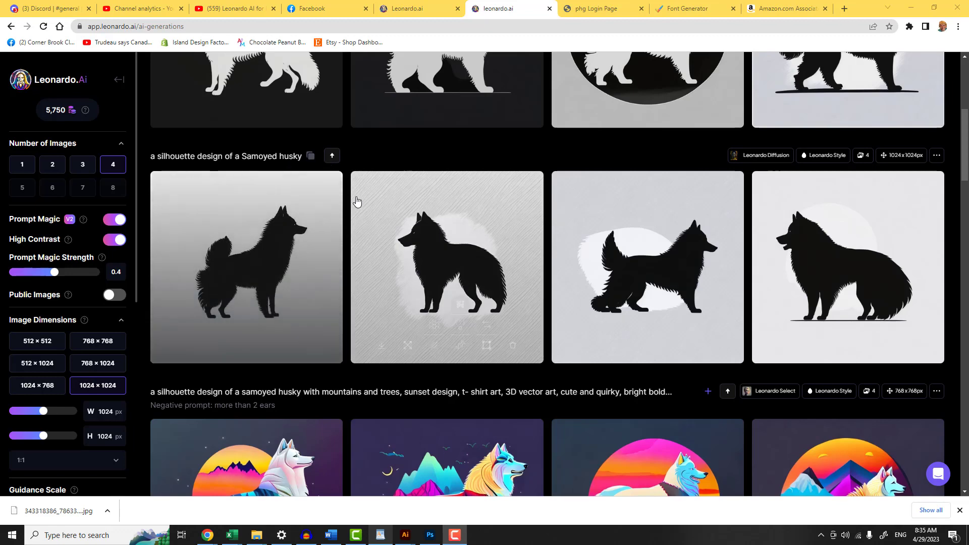
Step: Set the height of the generated images to 1408 px
scroll(329, 214, "up", 6)
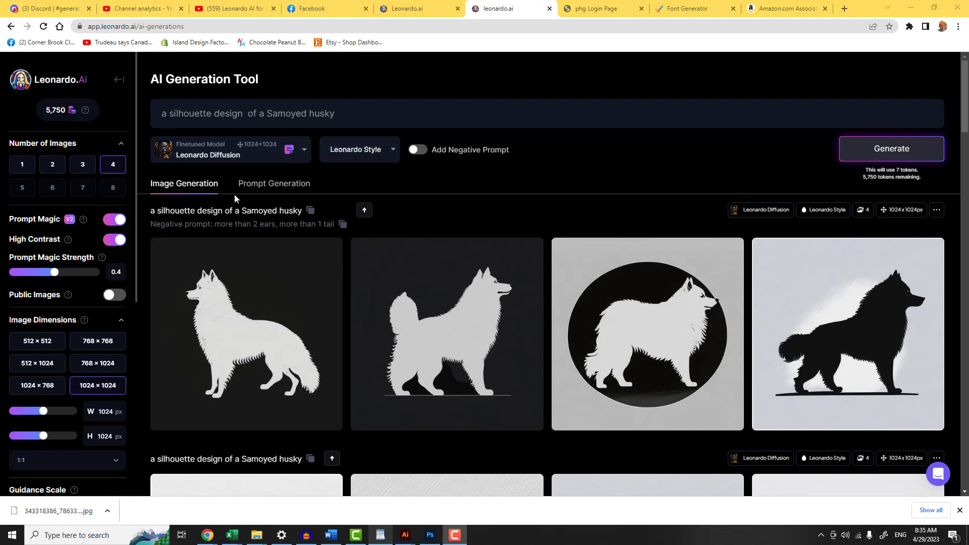
scroll(227, 205, "down", 1)
scroll(222, 211, "down", 2)
scroll(75, 312, "down", 1)
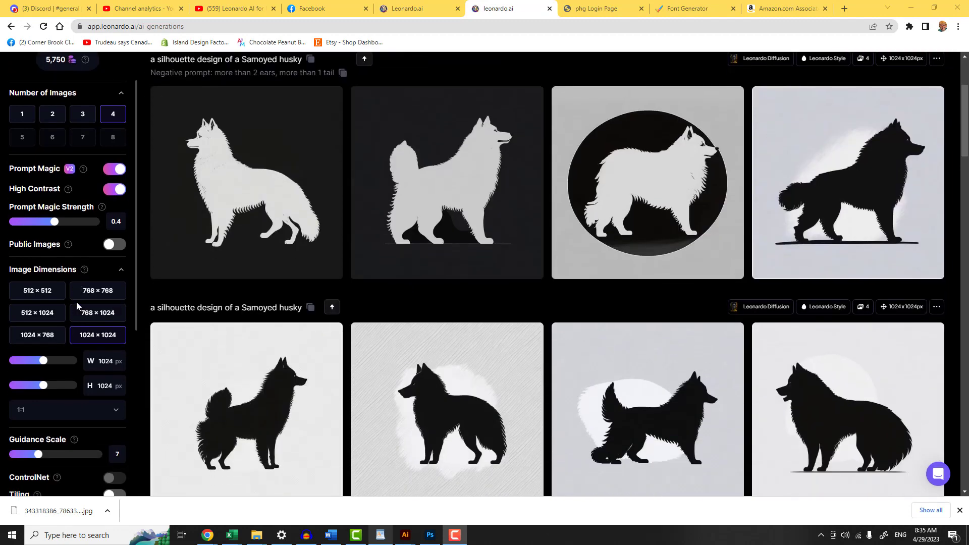
scroll(78, 297, "down", 2)
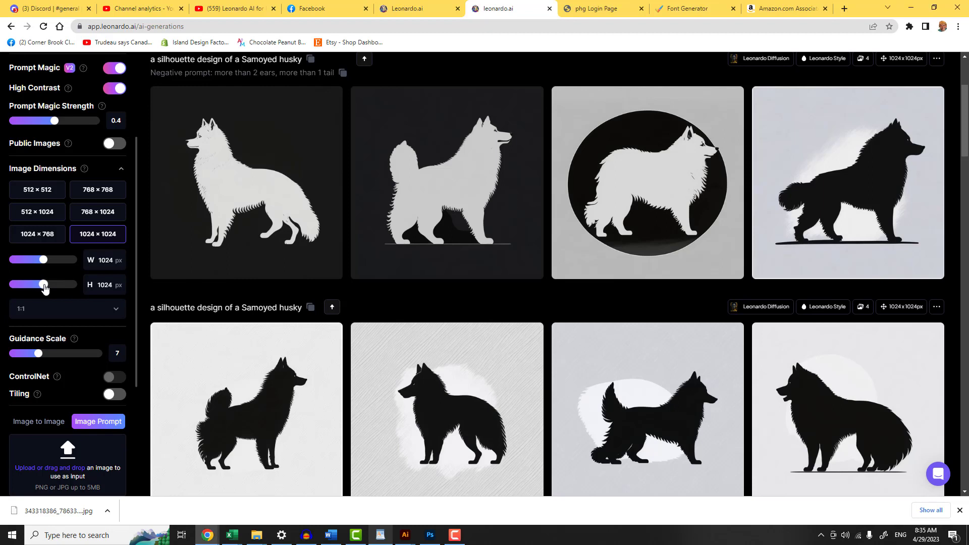
left_click_drag(44, 286, 64, 287)
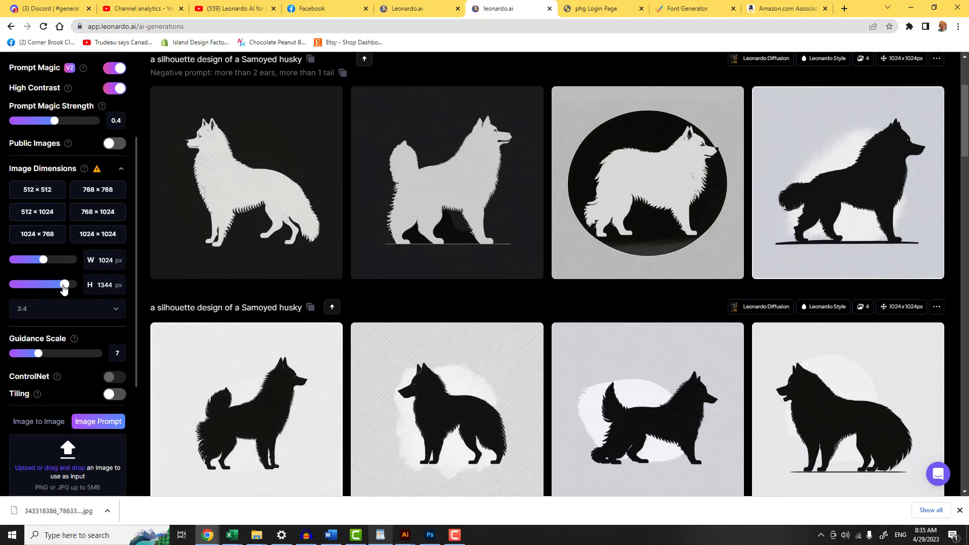
left_click_drag(64, 288, 71, 290)
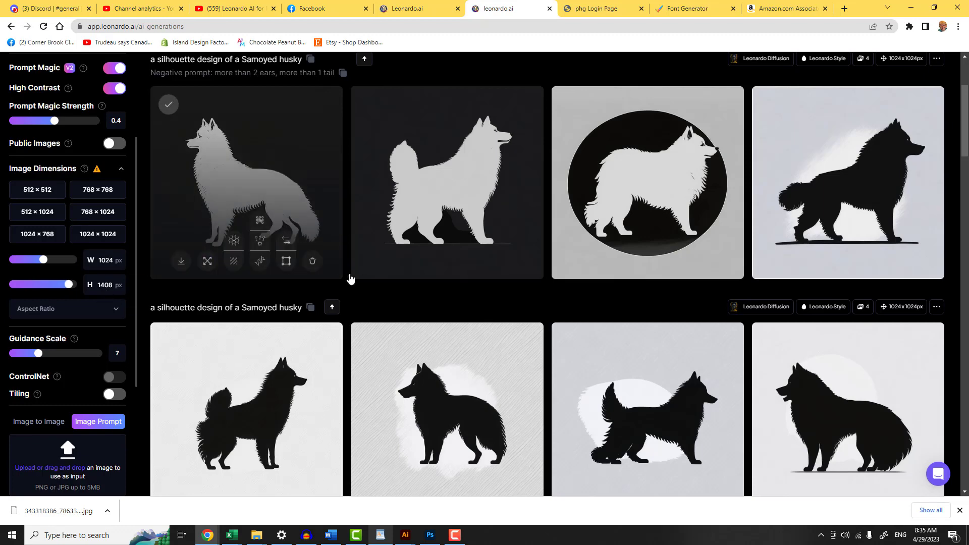
Step: Add "with mountains and trees" to the end of the Samoyed husky silhouette prompt and generate the images
scroll(366, 282, "up", 3)
scroll(367, 284, "down", 5)
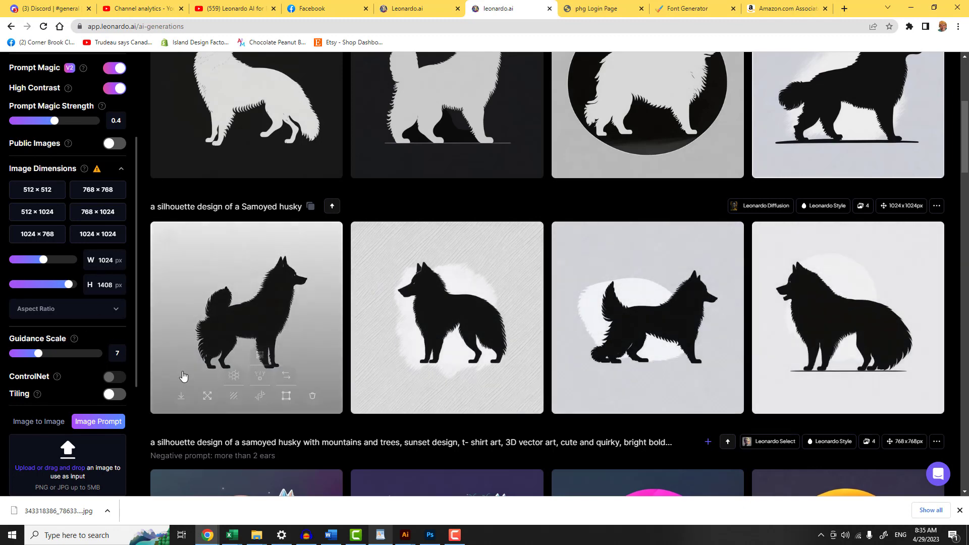
mouse_move(114, 377)
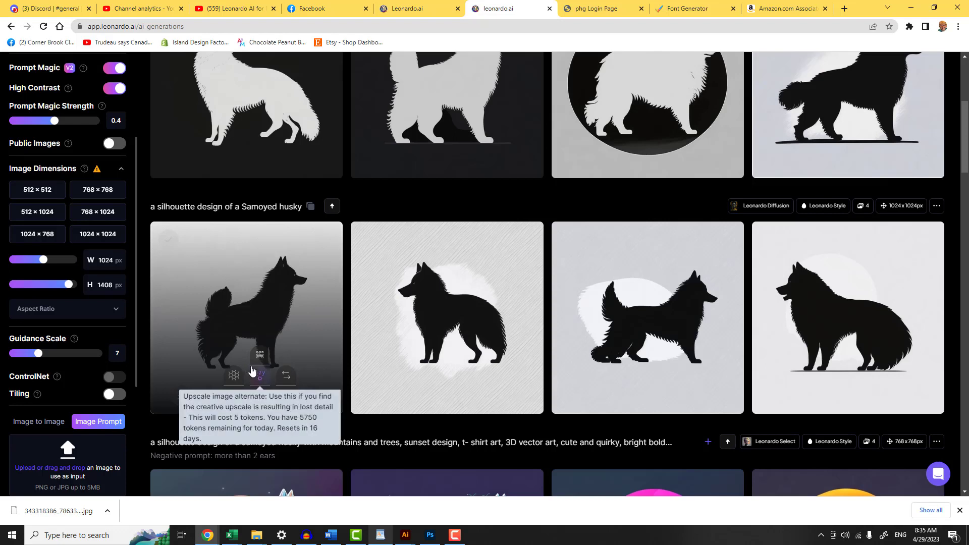
scroll(268, 388, "up", 4)
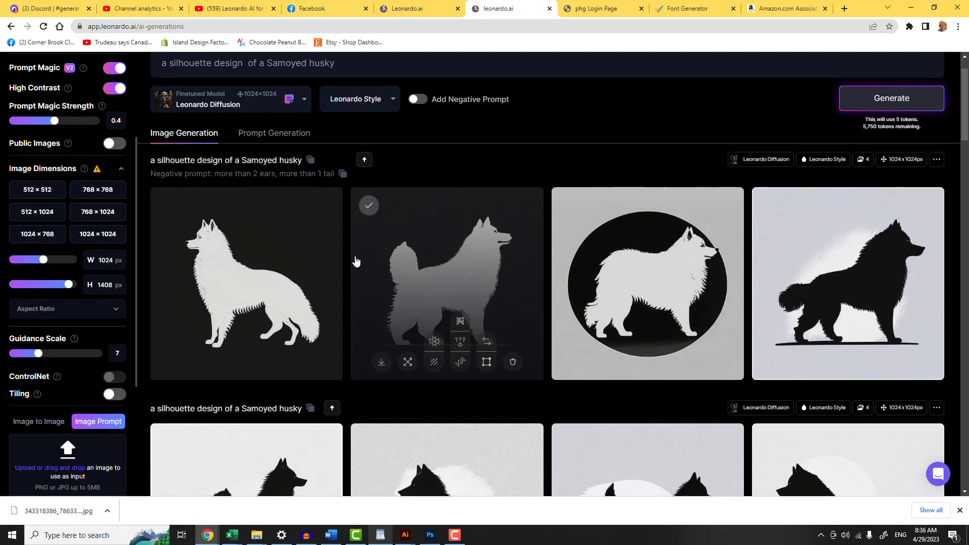
scroll(355, 260, "up", 1)
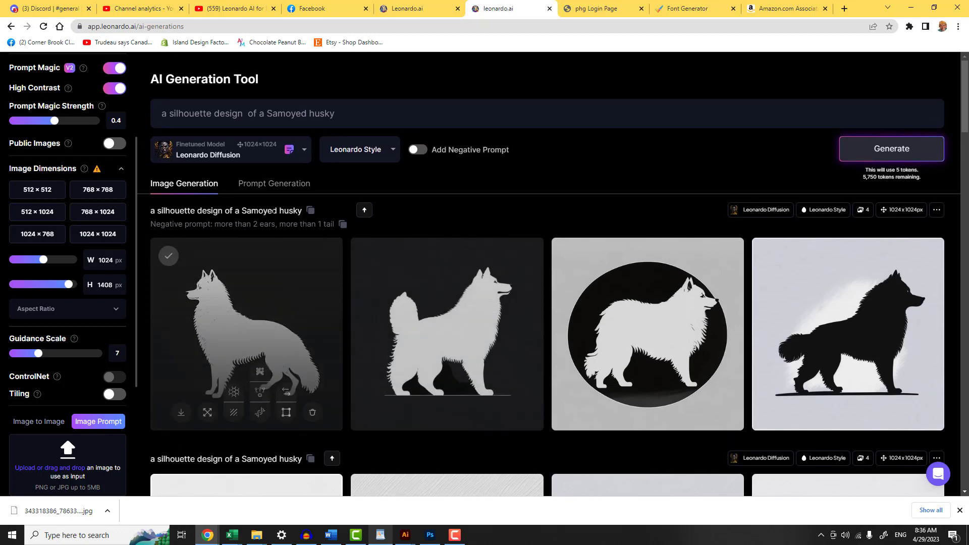
left_click(337, 113)
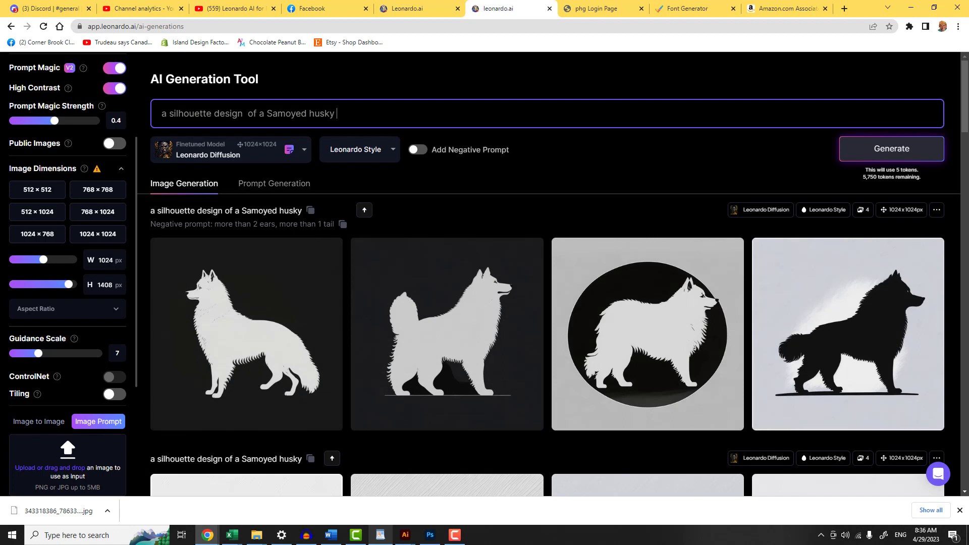
type("with mountains and trees")
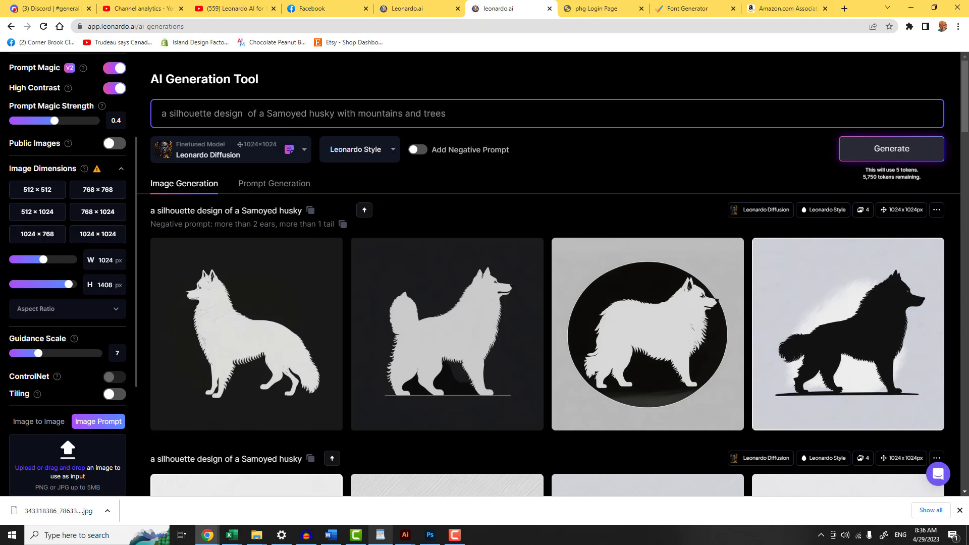
left_click(884, 152)
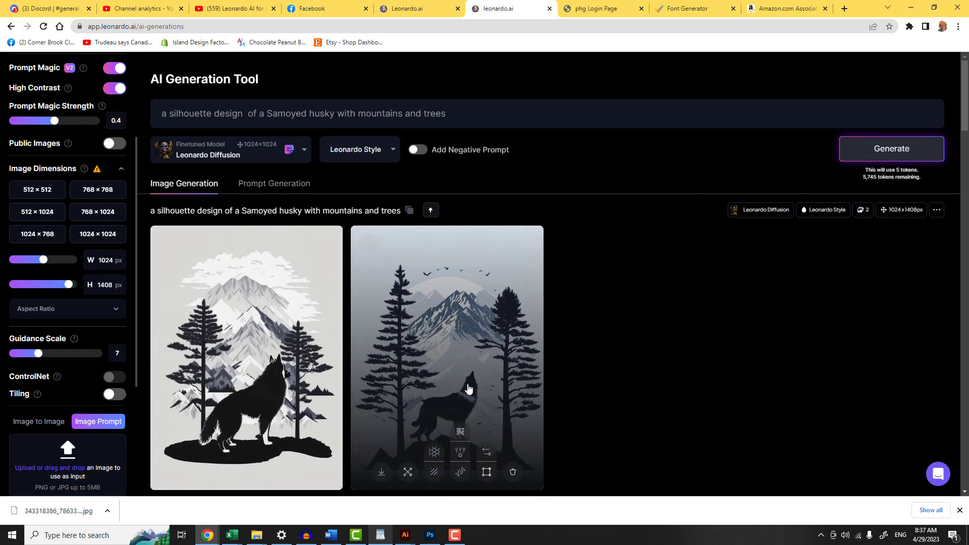
Step: Append ", sunset design" to the prompt and generate a new set of images
scroll(107, 142, "up", 1)
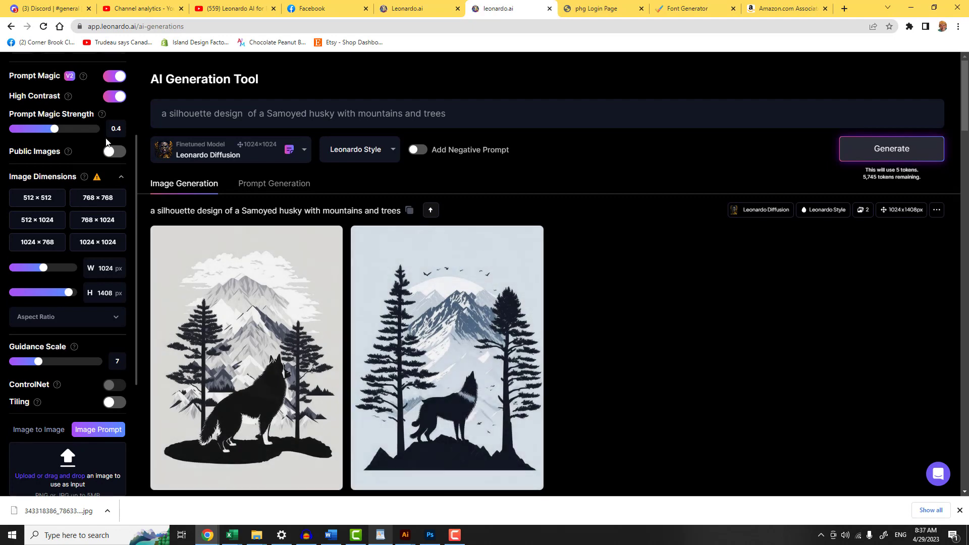
scroll(107, 142, "up", 3)
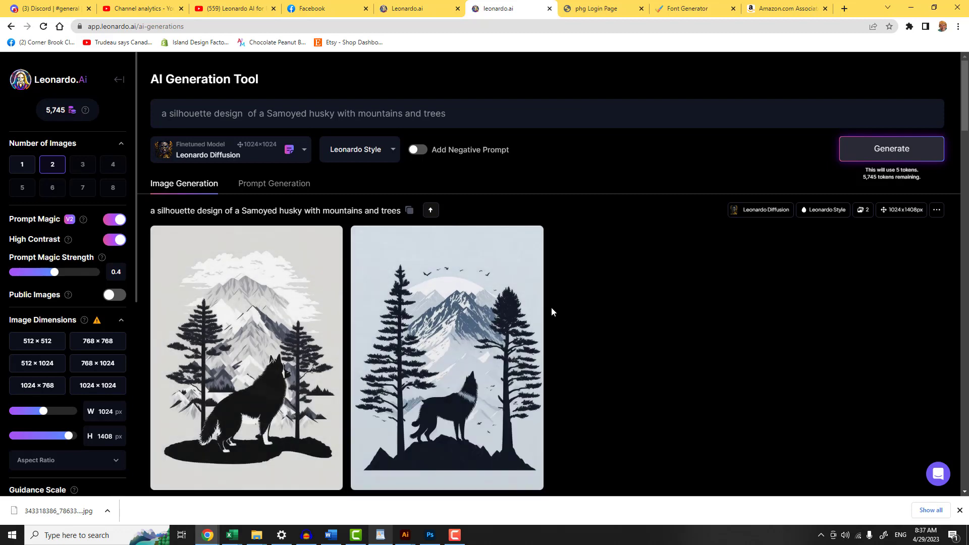
left_click(448, 120)
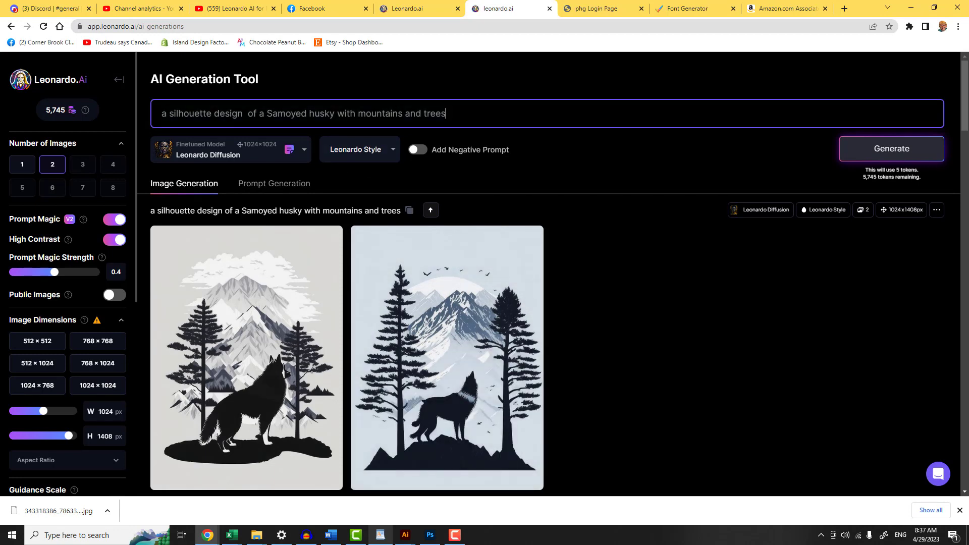
type(", sunset design")
left_click(891, 153)
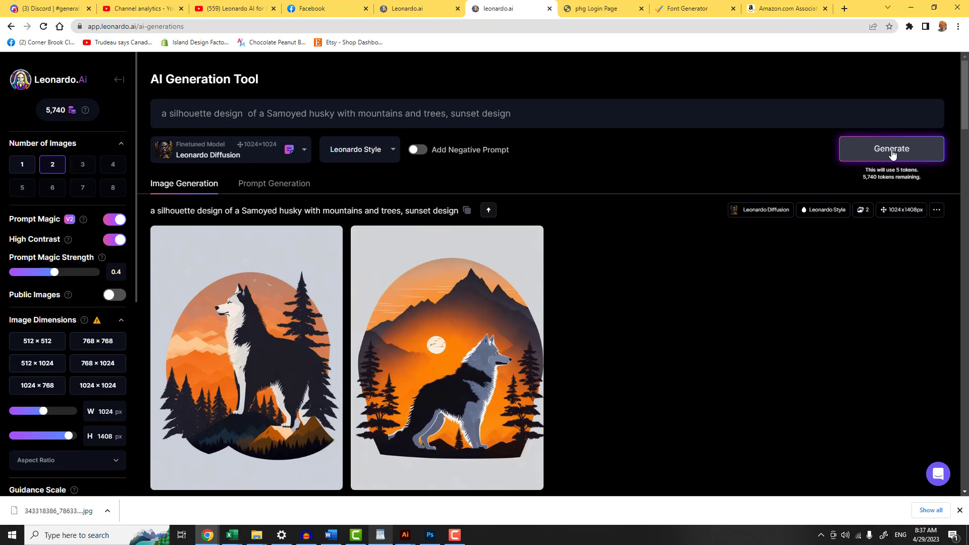
Step: Append ", T-Shirt Art" to the prompt and generate the images
mouse_move(460, 405)
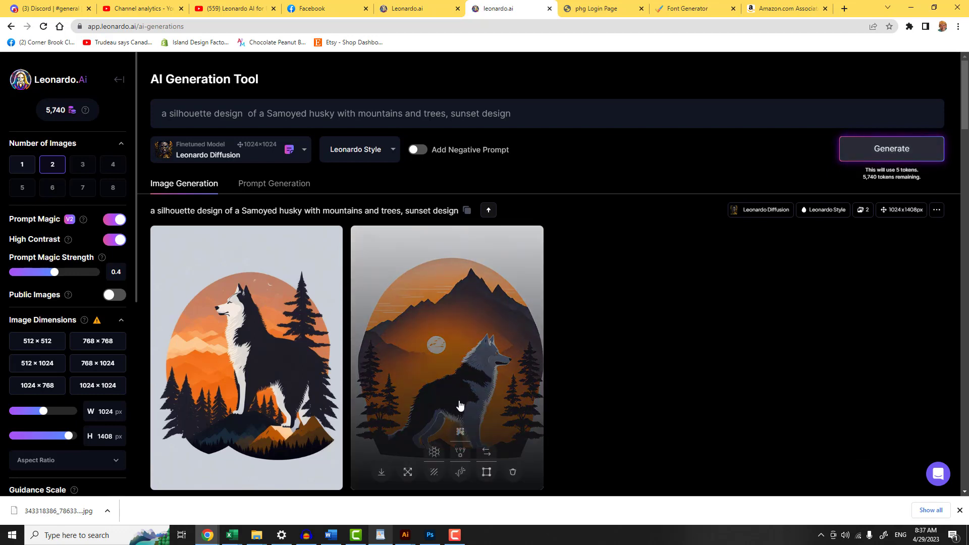
mouse_move(273, 397)
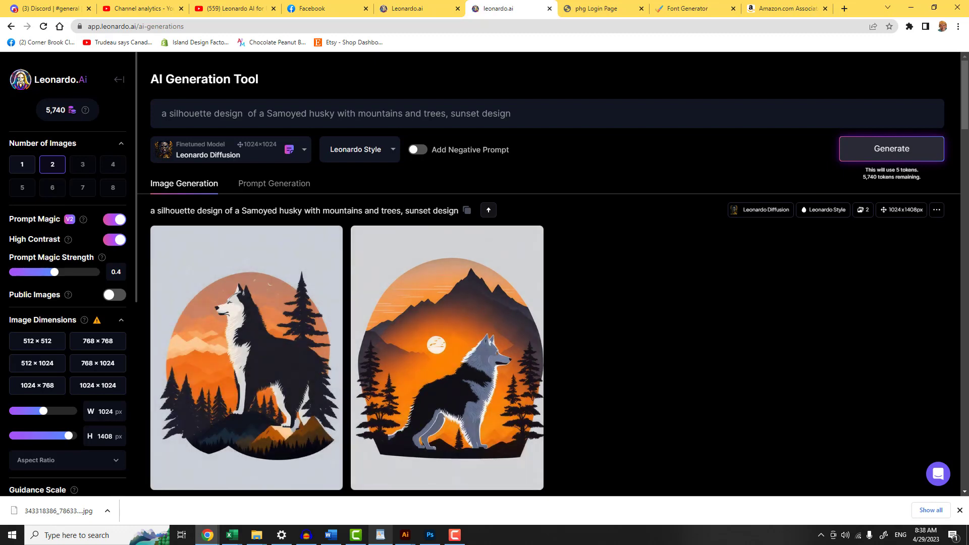
left_click(525, 114)
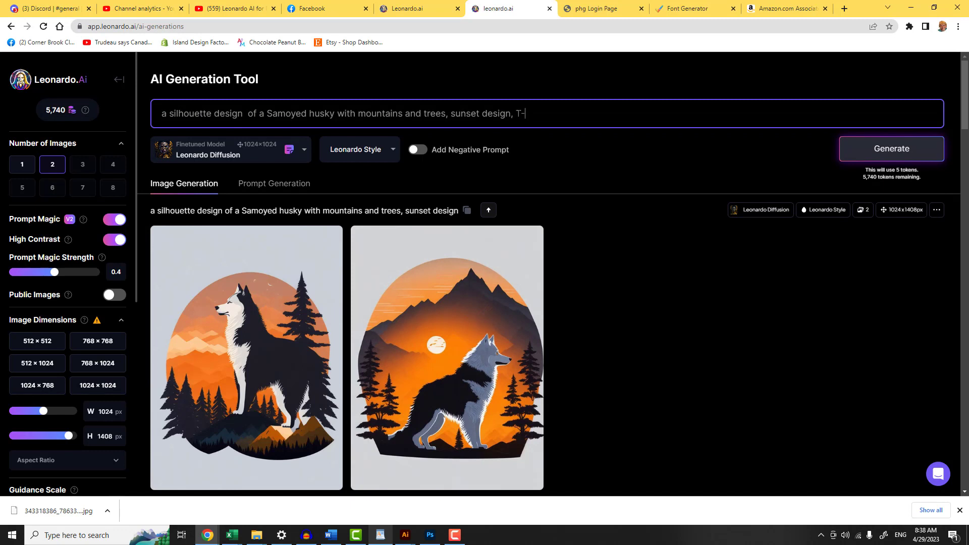
type(", T-Shirt Art")
left_click(895, 153)
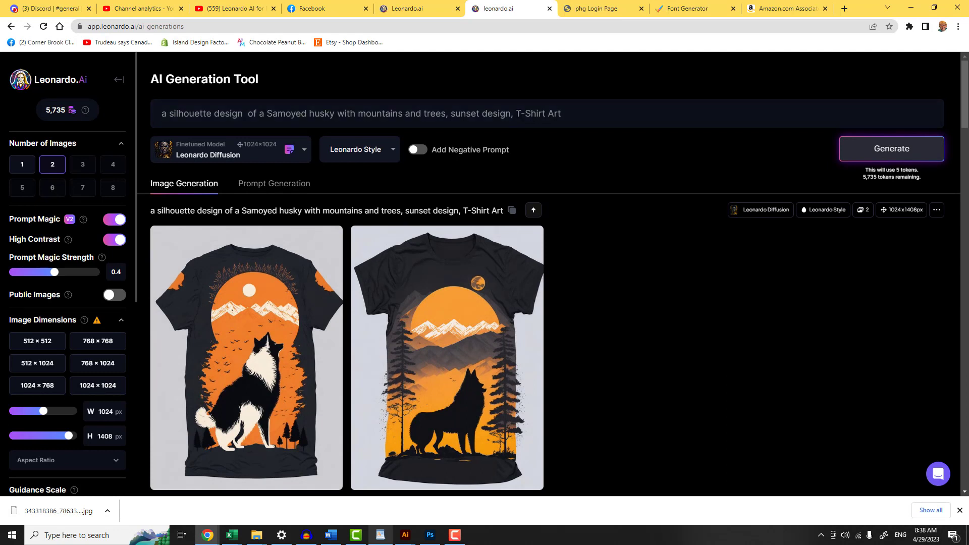
Step: Replace "T-Shirt Art" in the prompt with "3D Vector Art" and generate the images again
left_click_drag(516, 113, 562, 114)
key("BackSpace")
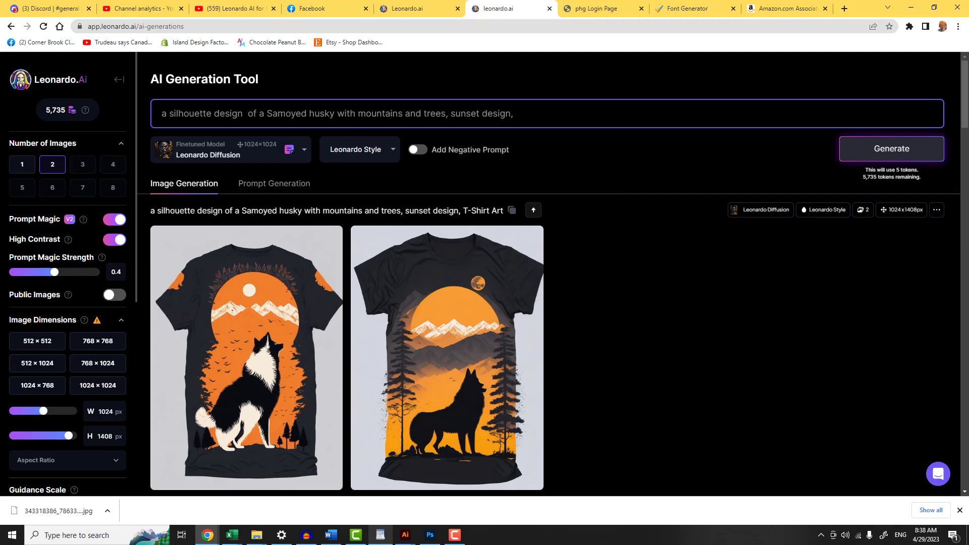
type("3D Vector Art")
left_click(892, 151)
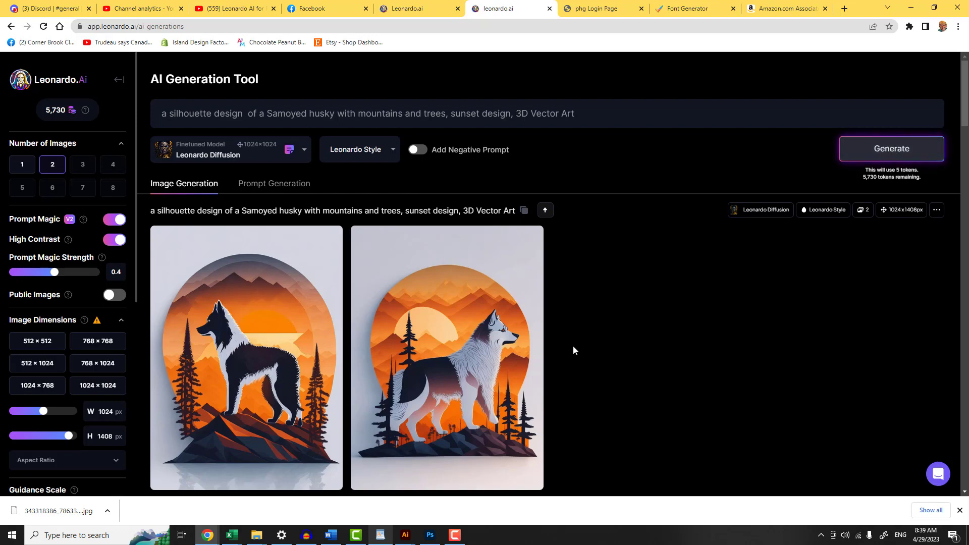
Step: Enable the negative prompt, append ", more than 4 legs" to it and generate new images
mouse_move(438, 407)
mouse_move(318, 421)
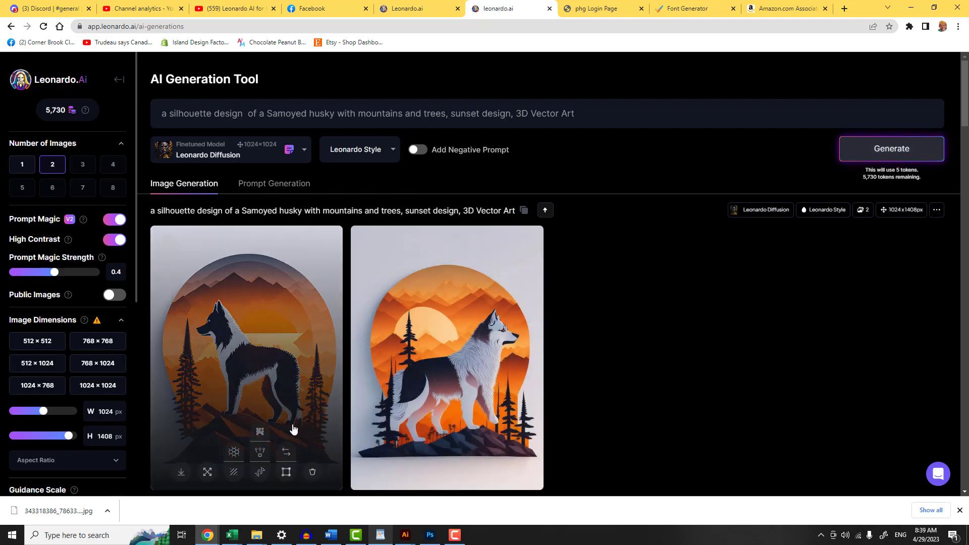
left_click(416, 149)
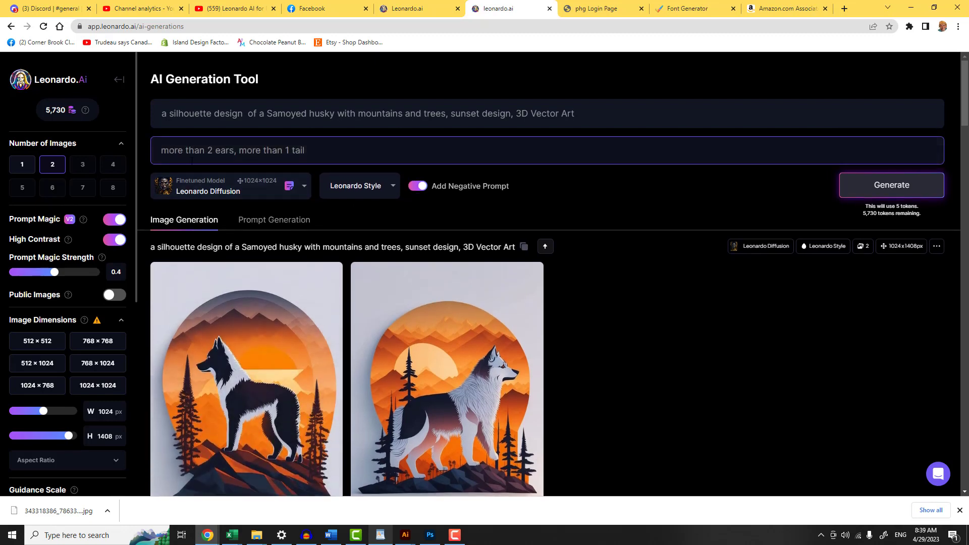
left_click(310, 151)
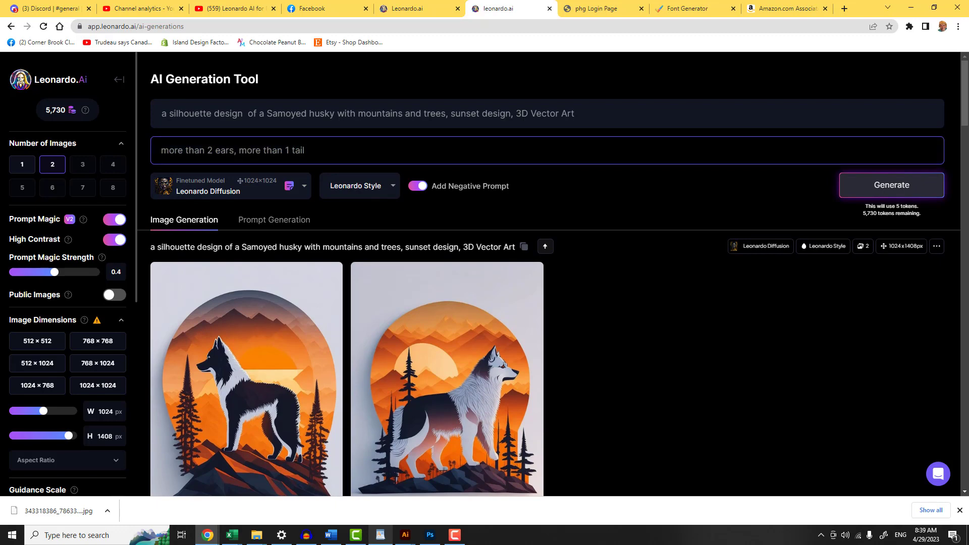
type("more than 4 legs")
left_click(889, 187)
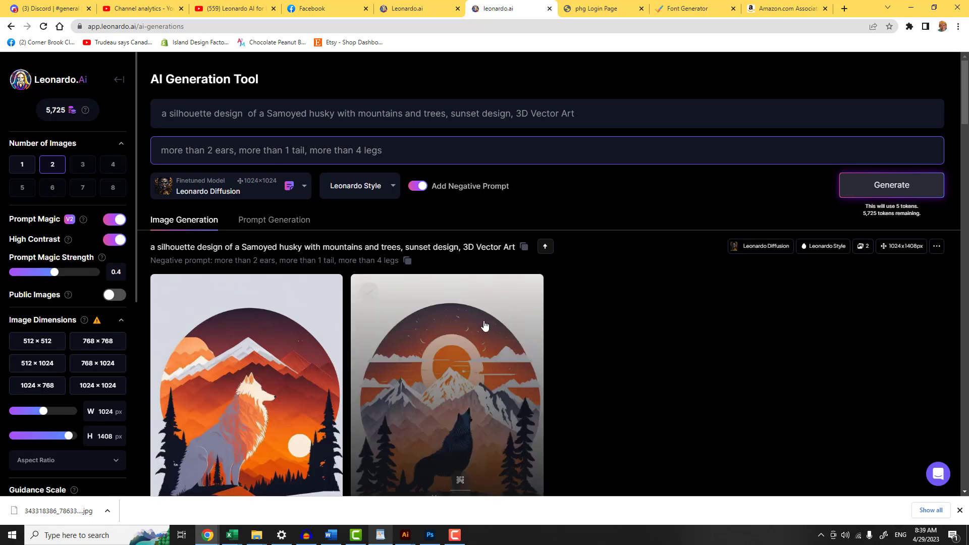
Step: Replace "Samoyed husky" in the prompt with "German Shepherd" and generate the images
scroll(484, 325, "down", 2)
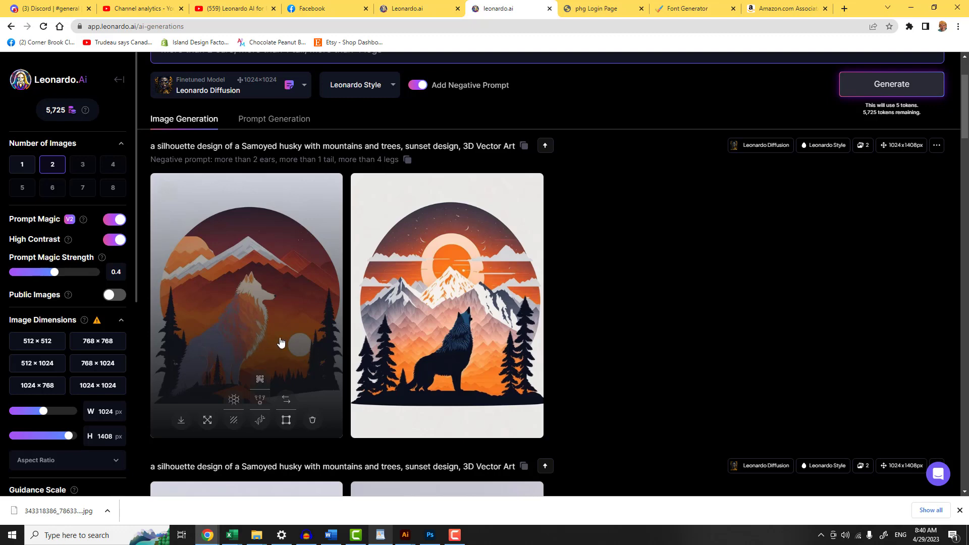
scroll(474, 343, "up", 2)
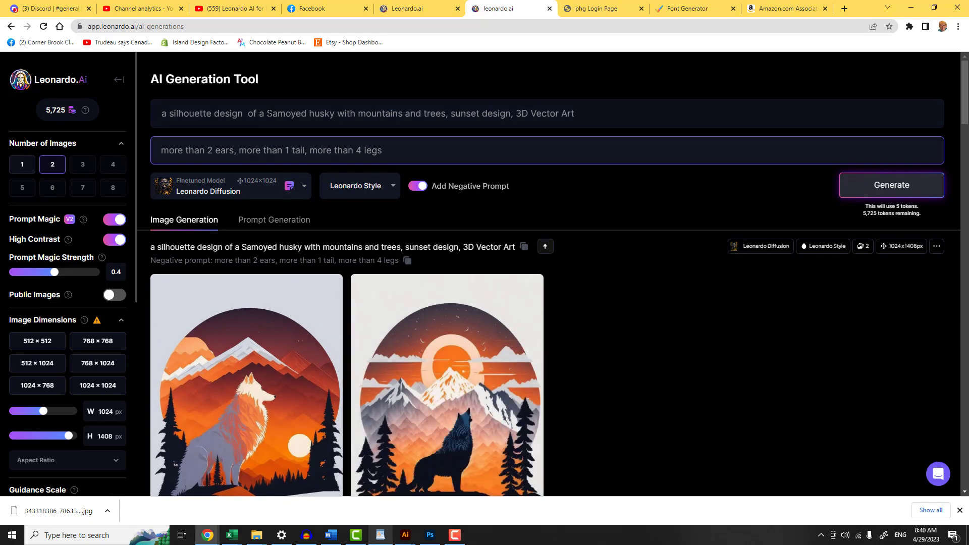
left_click_drag(267, 114, 334, 113)
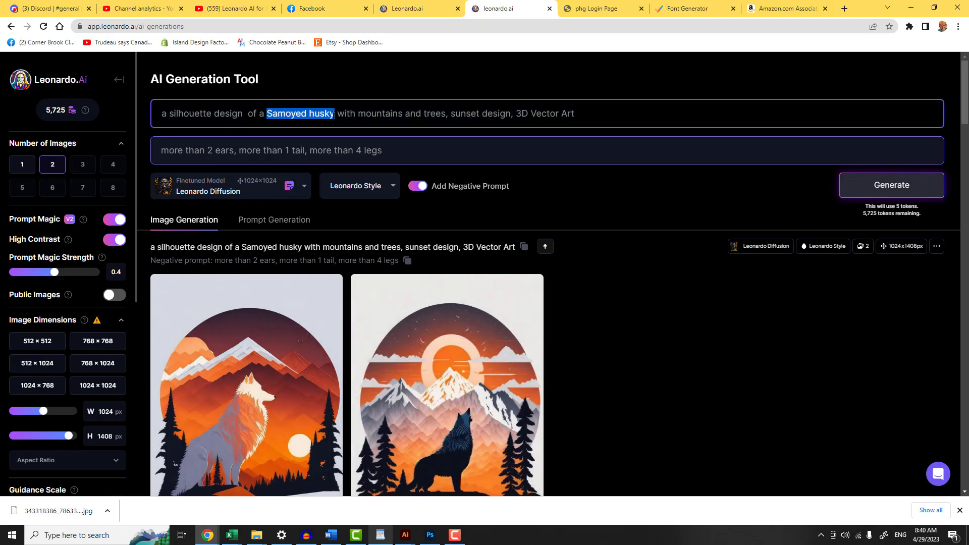
type("German She")
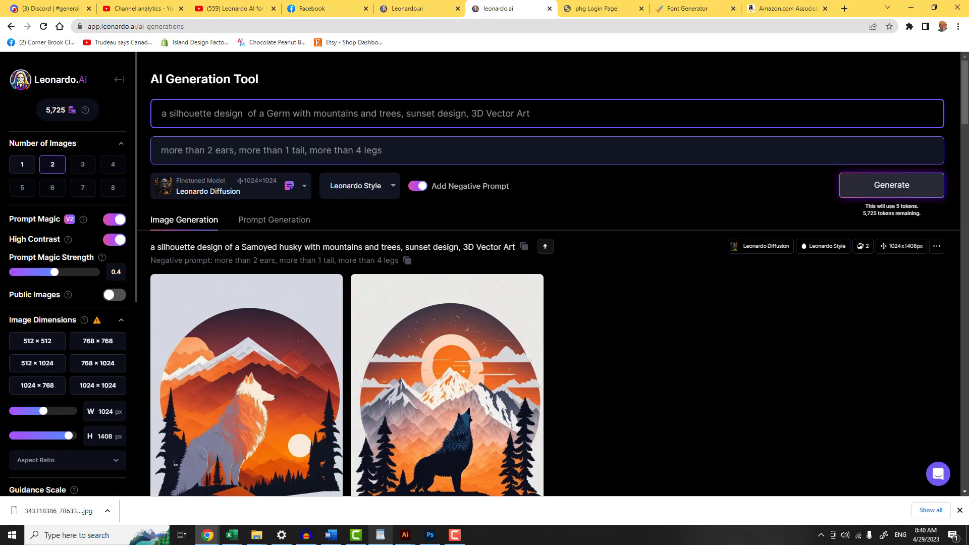
type("pherd")
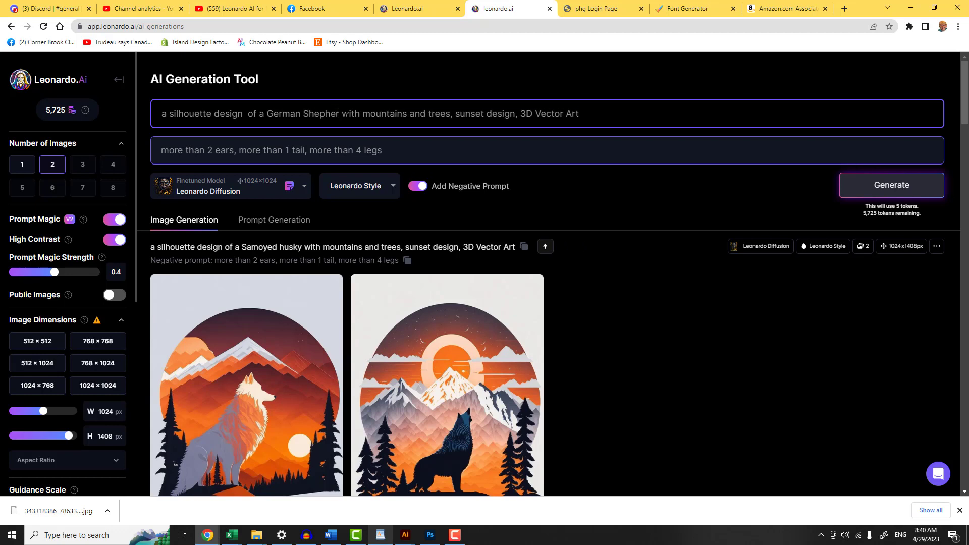
left_click(889, 187)
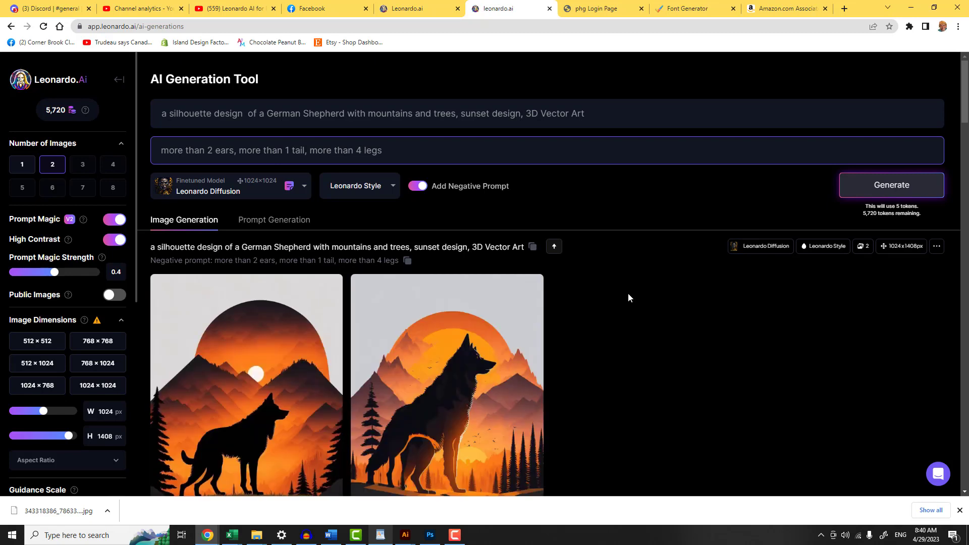
Step: Switch the finetuned model to Leonardo Creative
scroll(628, 294, "down", 1)
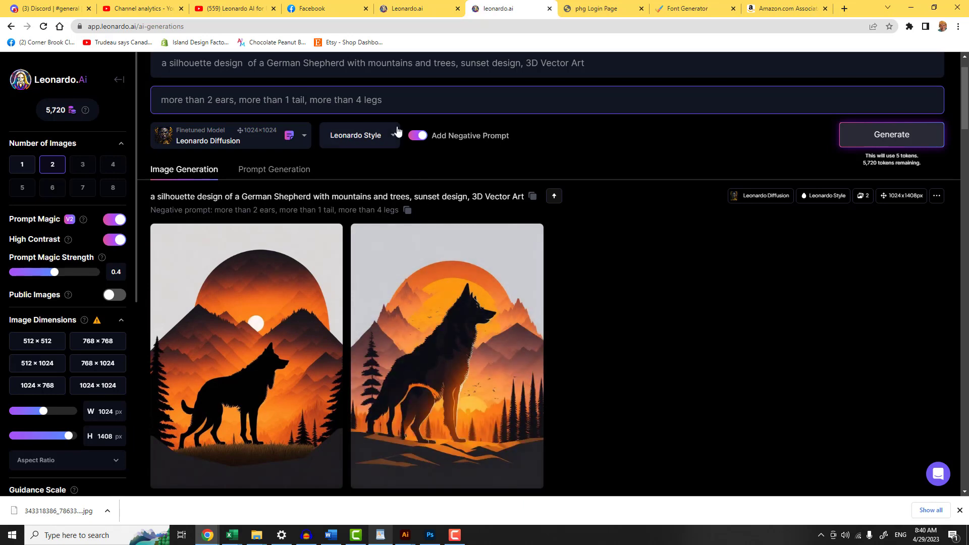
left_click(304, 135)
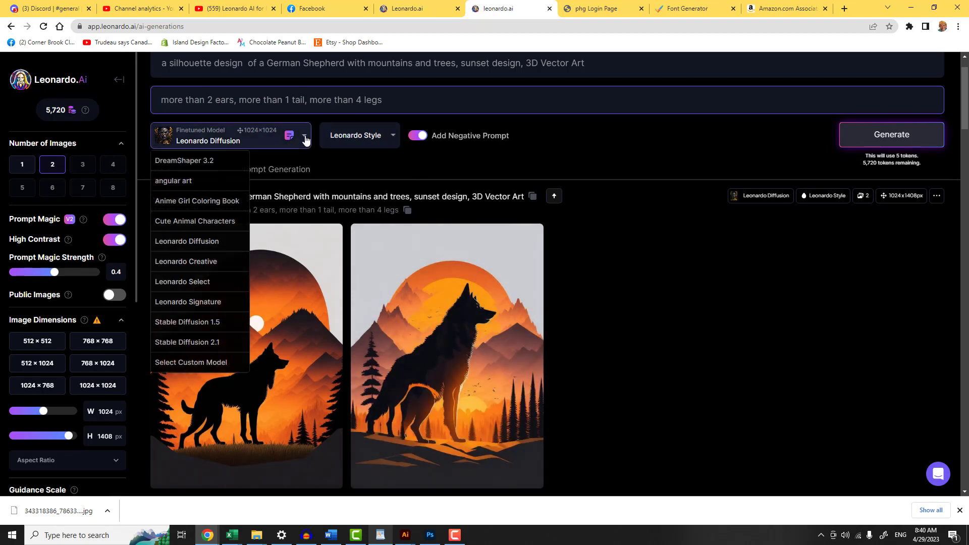
left_click(203, 263)
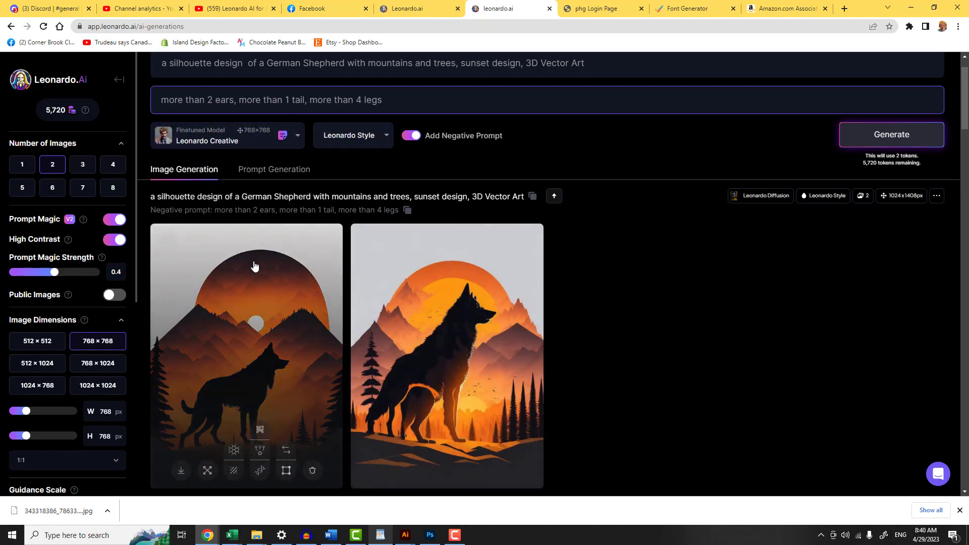
Step: Generate the German Shepherd images with the Leonardo Creative model
left_click(901, 136)
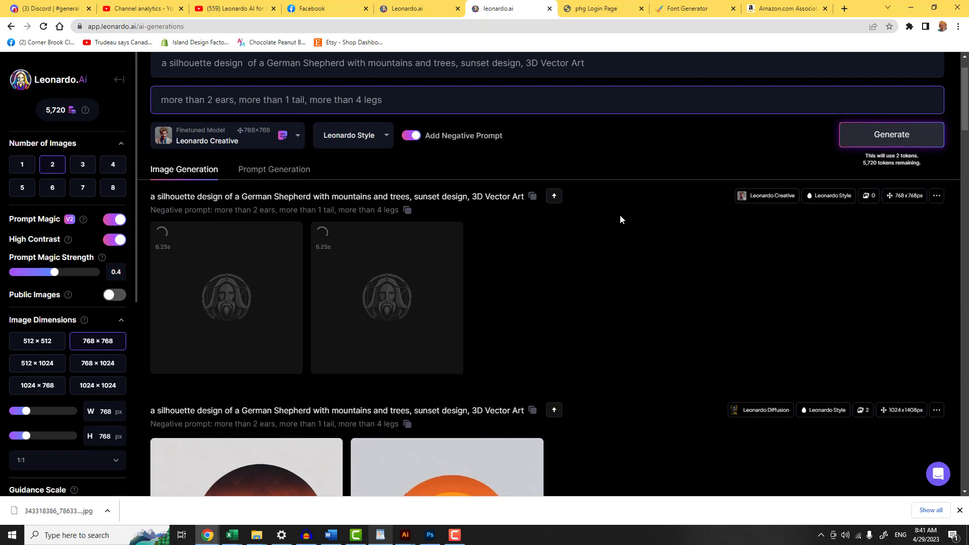
scroll(619, 219, "down", 1)
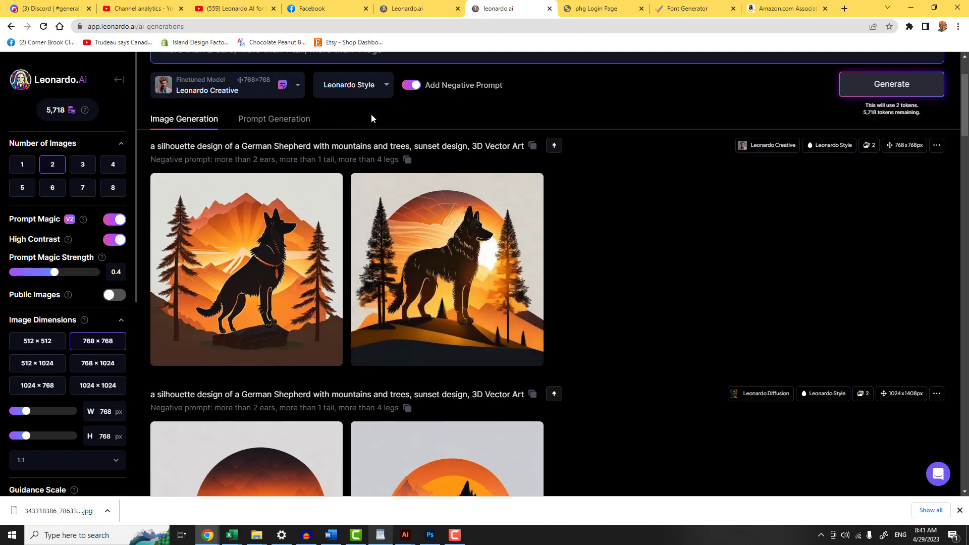
Step: Set the image style to None and generate the German Shepherd images again
left_click(384, 86)
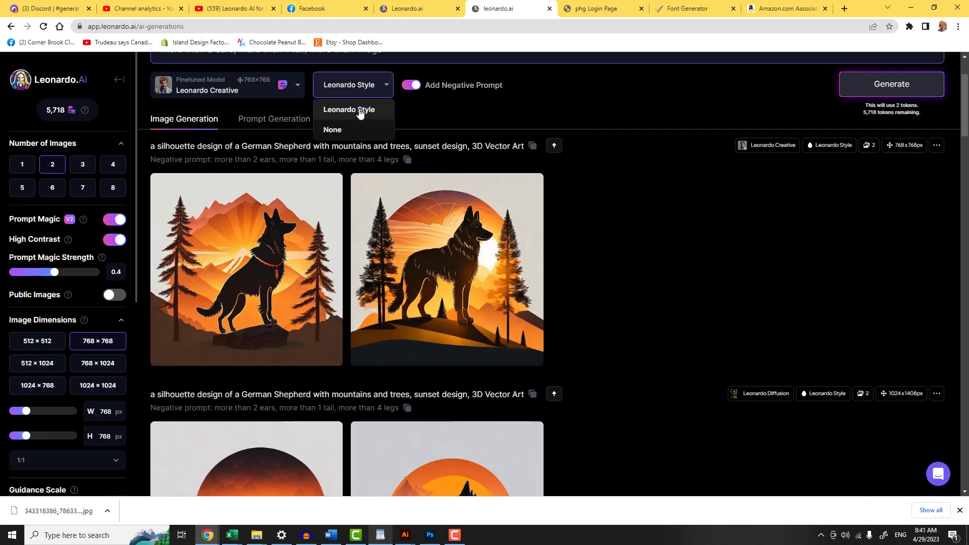
left_click(334, 131)
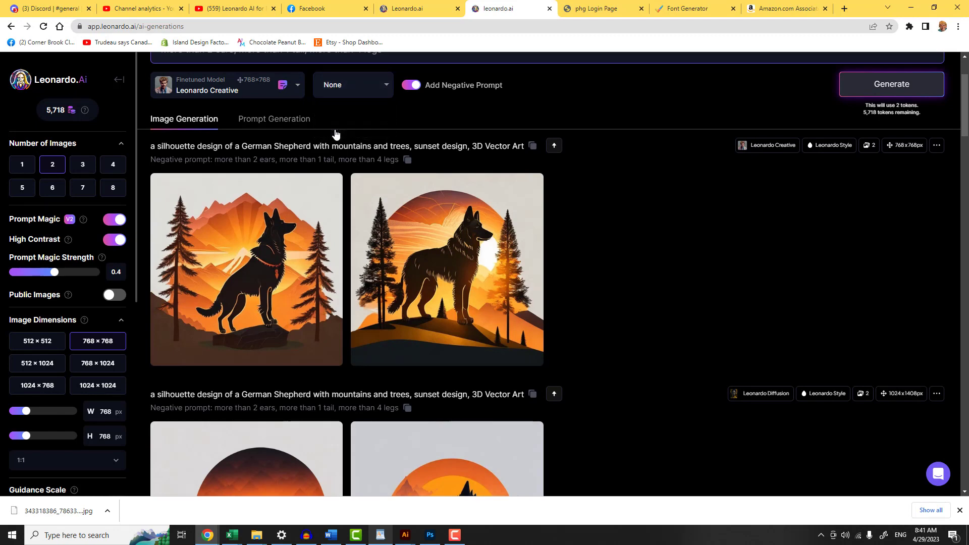
left_click(898, 89)
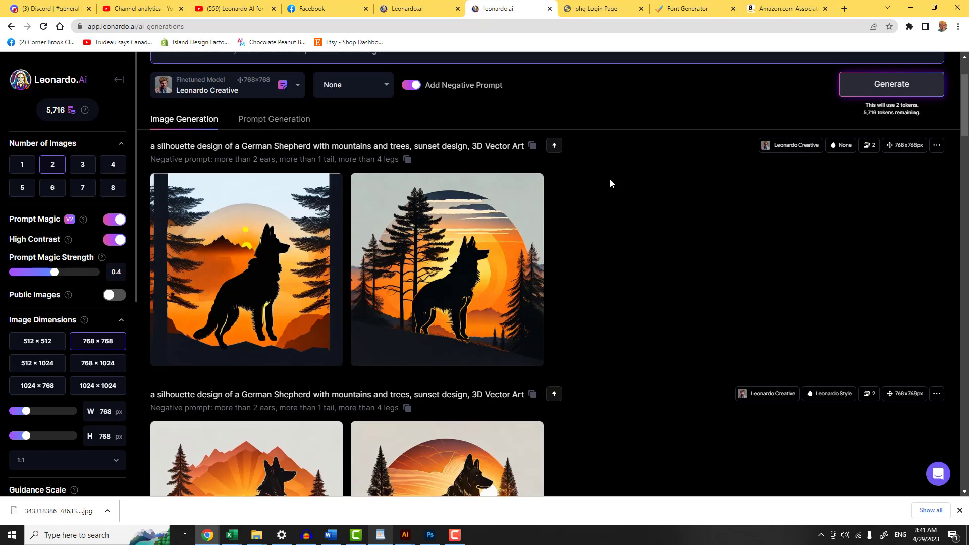
mouse_move(449, 262)
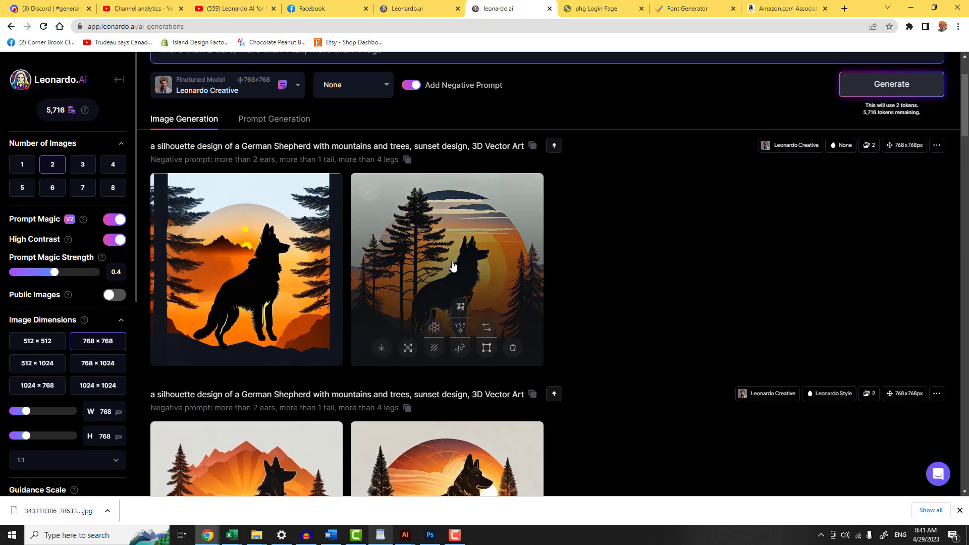
scroll(442, 257, "down", 2)
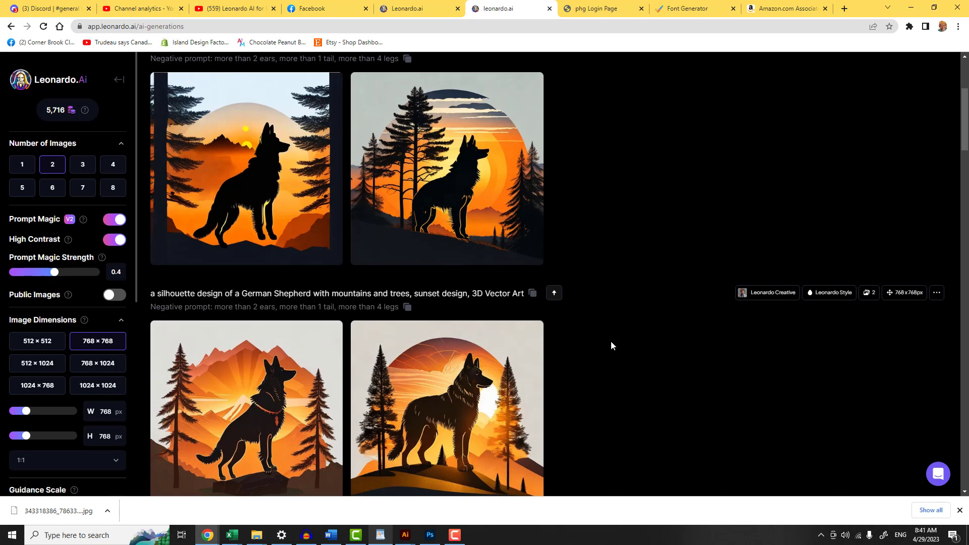
Step: Set the image style back to Leonardo Style
scroll(610, 346, "up", 4)
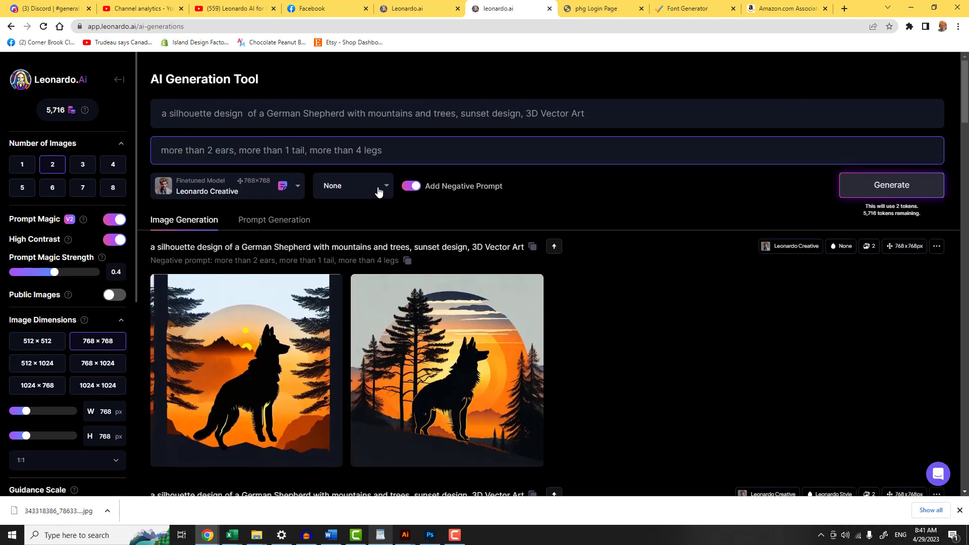
left_click(386, 188)
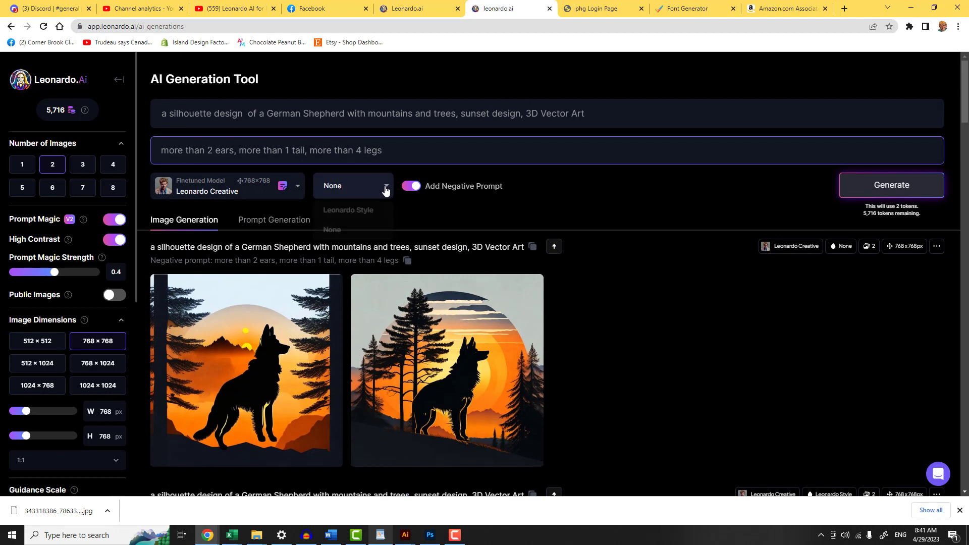
left_click(355, 211)
Step: Append ", cute and quirky" to the end of the prompt, generate the images and compare them with the previous ones
left_click(591, 115)
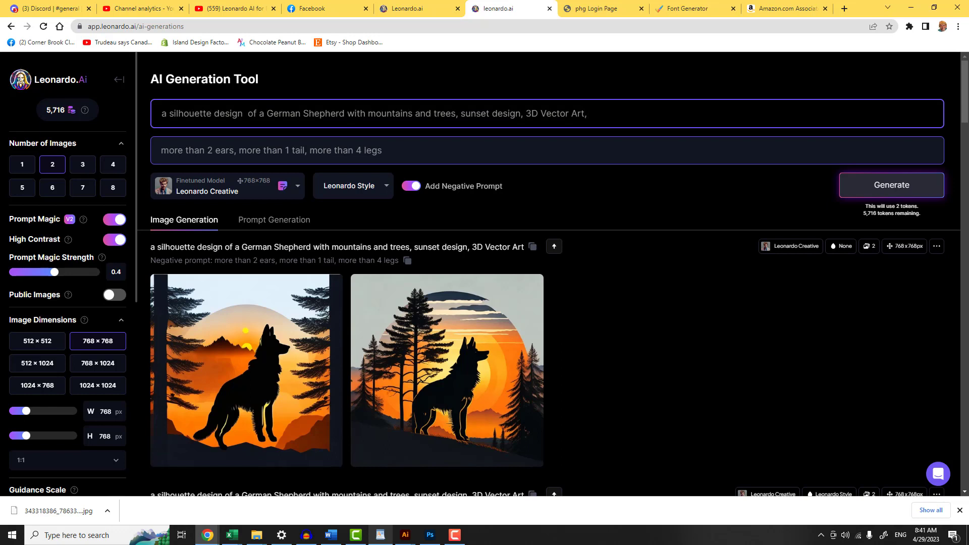
type("cute and qui")
type("rly")
key("BackSpace")
key("BackSpace")
type("ky")
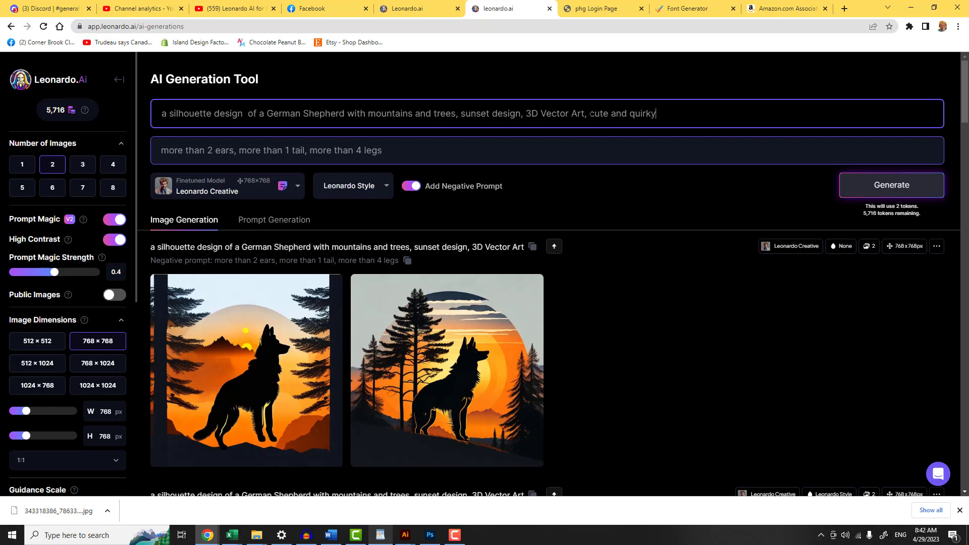
left_click(882, 189)
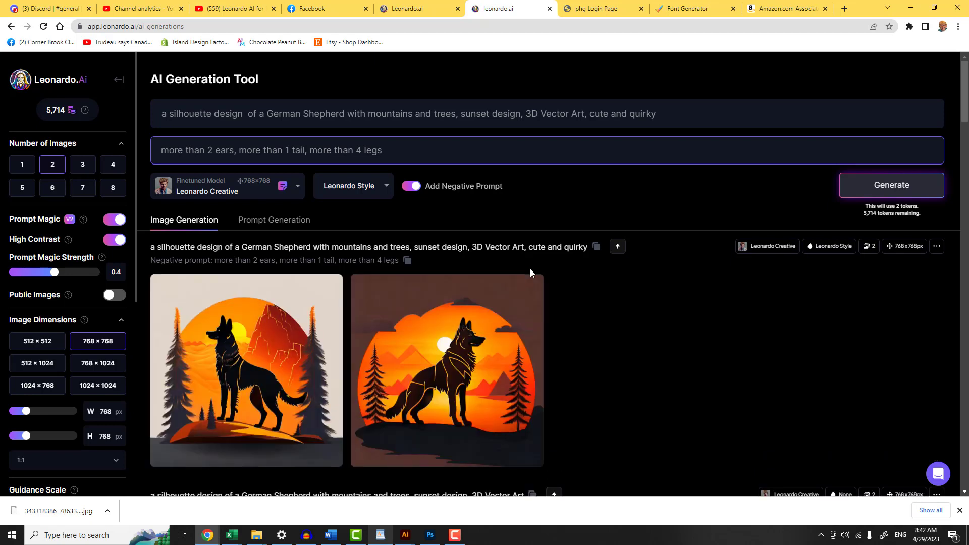
mouse_move(506, 283)
scroll(603, 352, "down", 2)
scroll(603, 352, "down", 2)
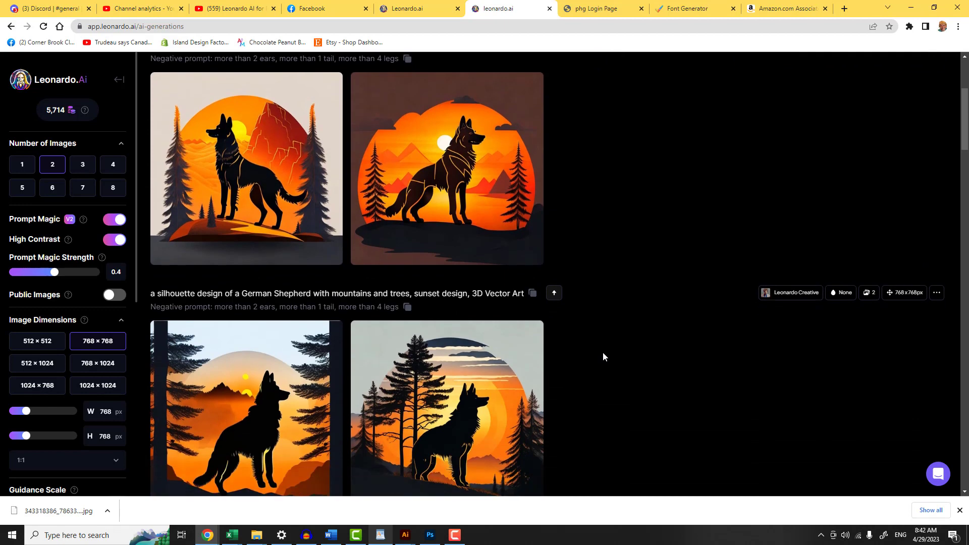
Step: Append ", bright bold colorful" to the end of the prompt and generate new images
scroll(602, 352, "up", 4)
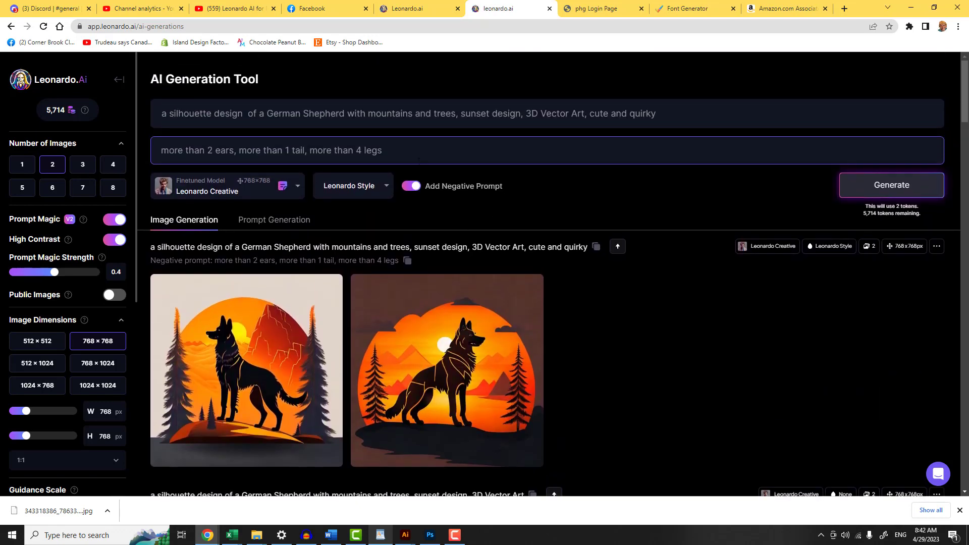
left_click(663, 113)
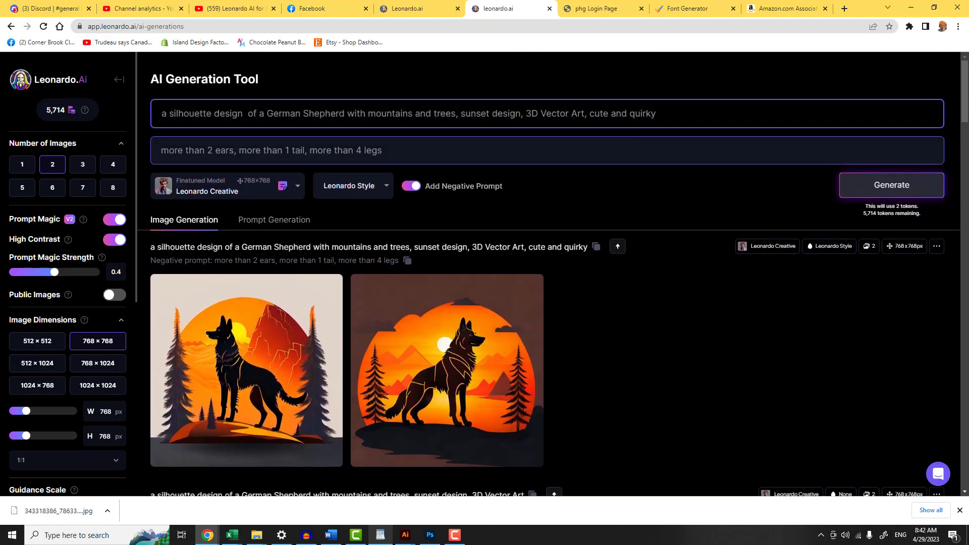
type(", bright bold colorful")
left_click(886, 188)
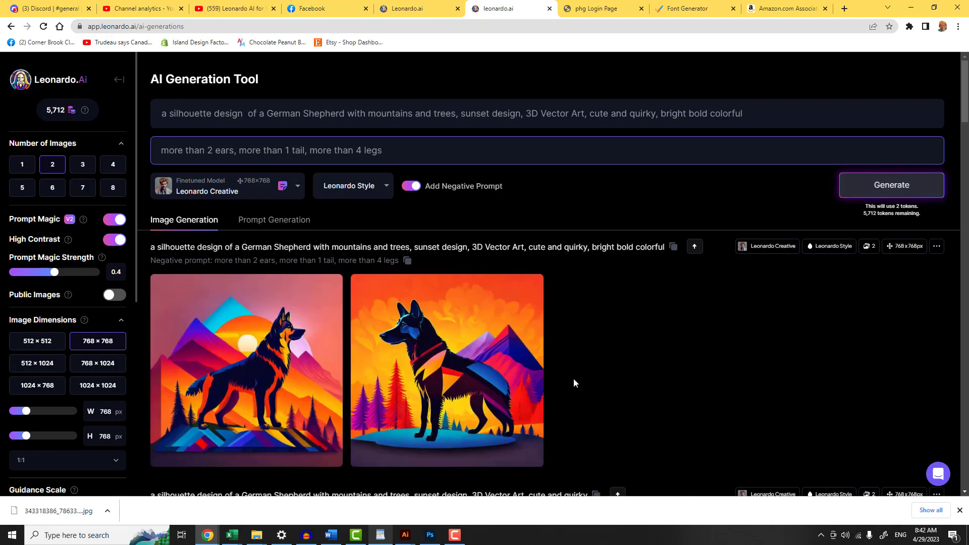
Step: Append ", black background" to the end of the prompt and generate the images
mouse_move(268, 399)
left_click(753, 112)
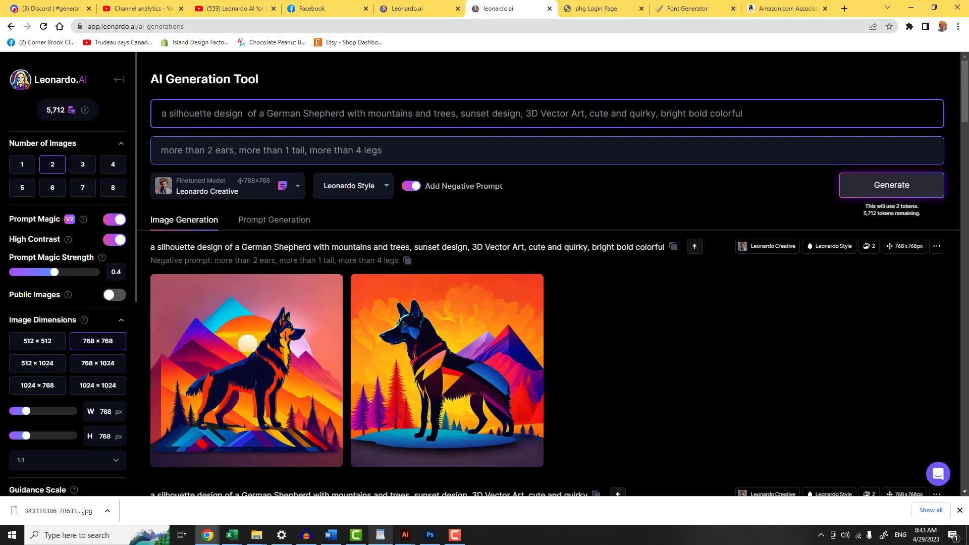
type(", black background")
left_click(882, 187)
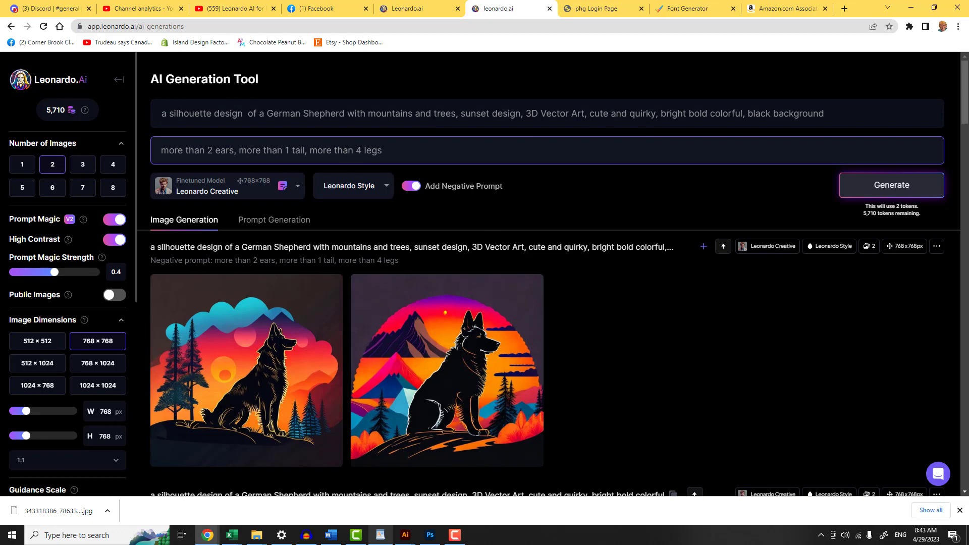
Step: Insert "T-Shirt art," before "sunset design" in the prompt, generate the images and compare them with the previous results
left_click(457, 113)
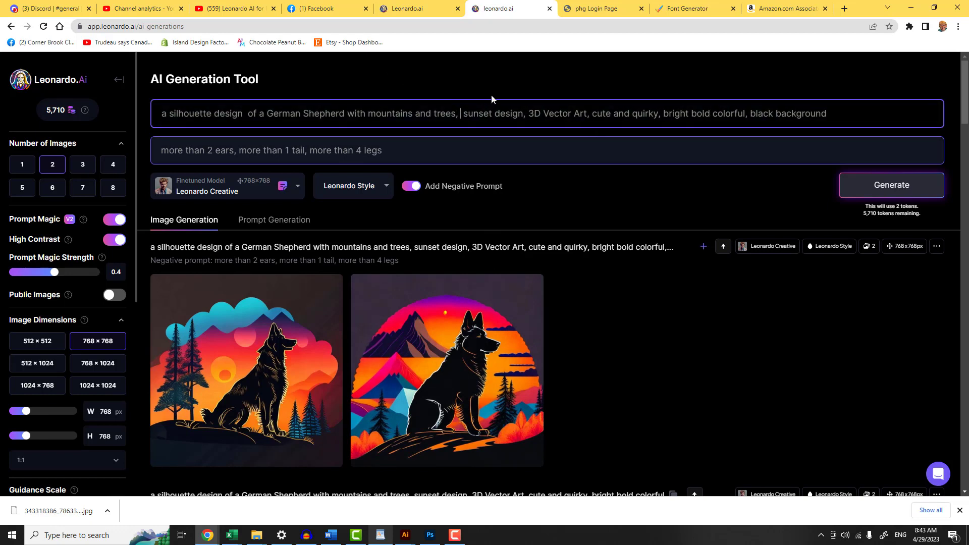
type("T-S")
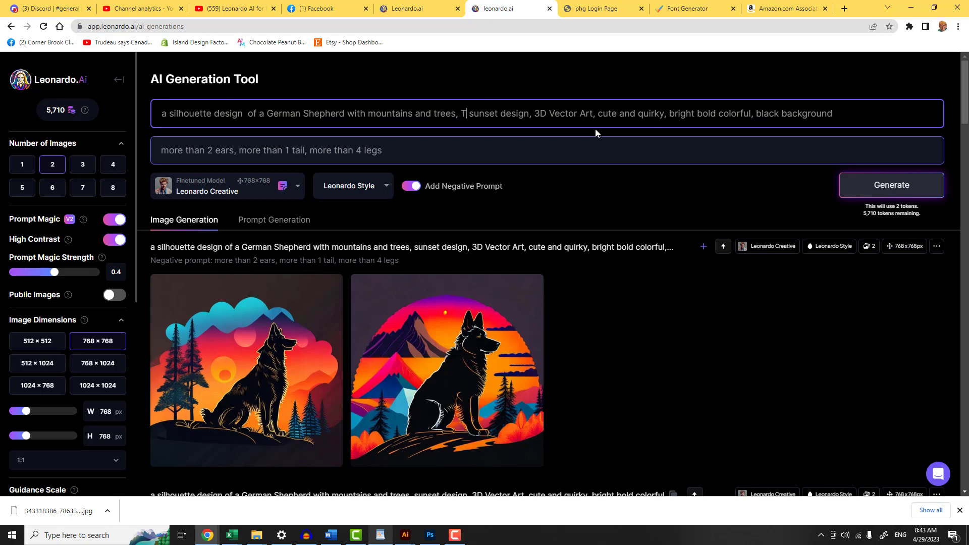
type("hirt art,")
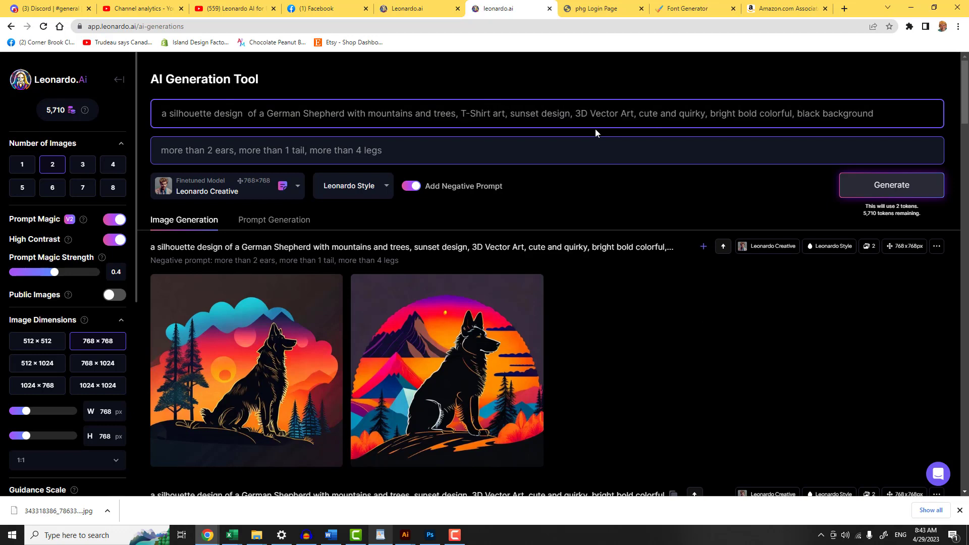
left_click(894, 186)
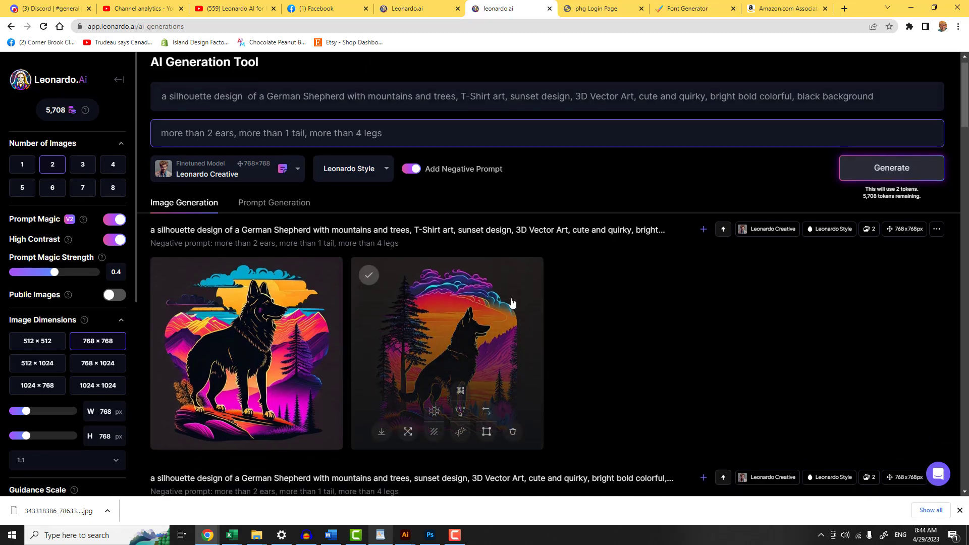
scroll(524, 302, "down", 3)
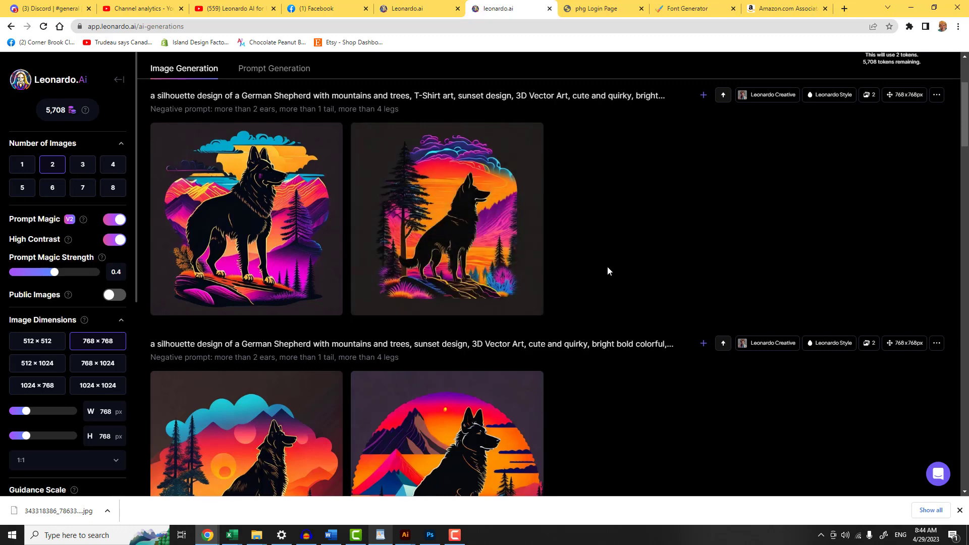
scroll(607, 271, "down", 2)
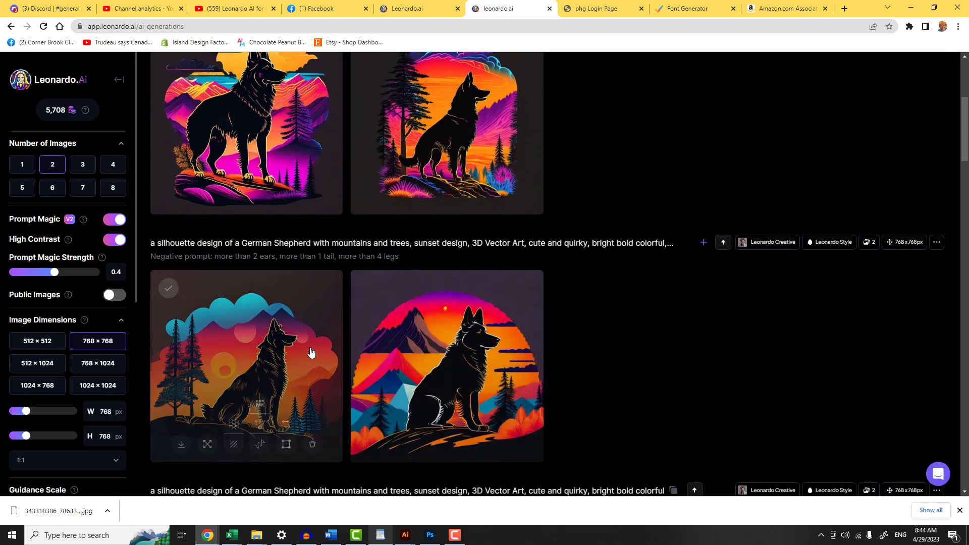
Step: Insert "heart shaped" between "black" and "background" in the prompt and generate new images
scroll(479, 288, "up", 4)
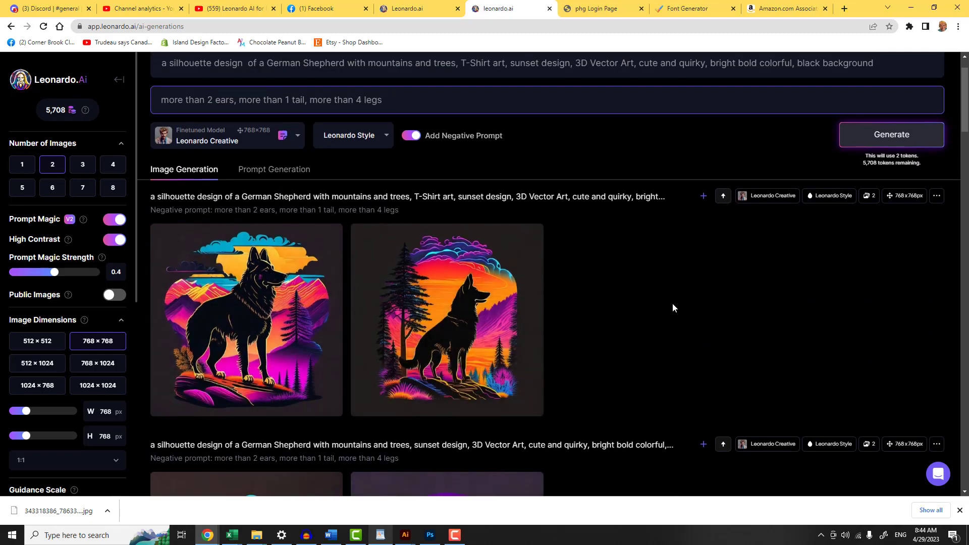
scroll(668, 306, "up", 1)
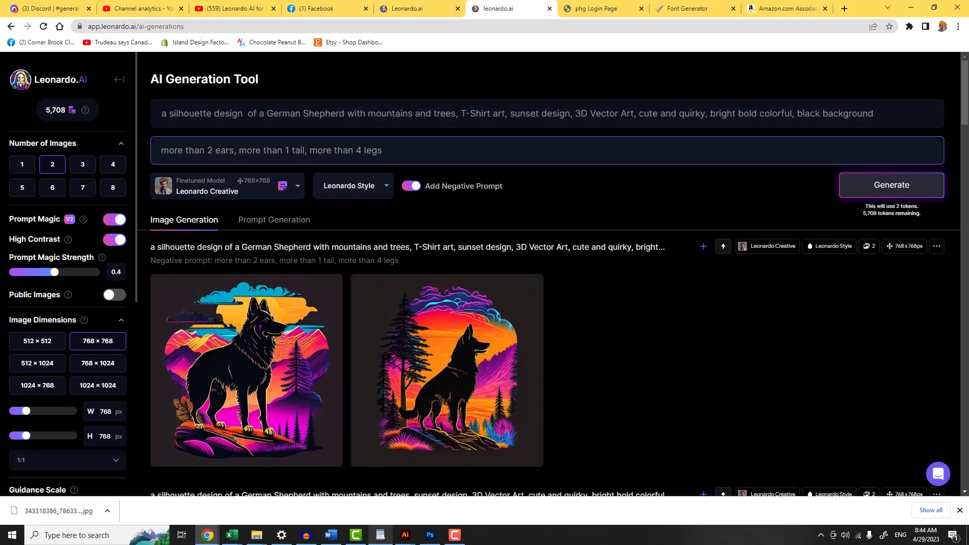
left_click(547, 113)
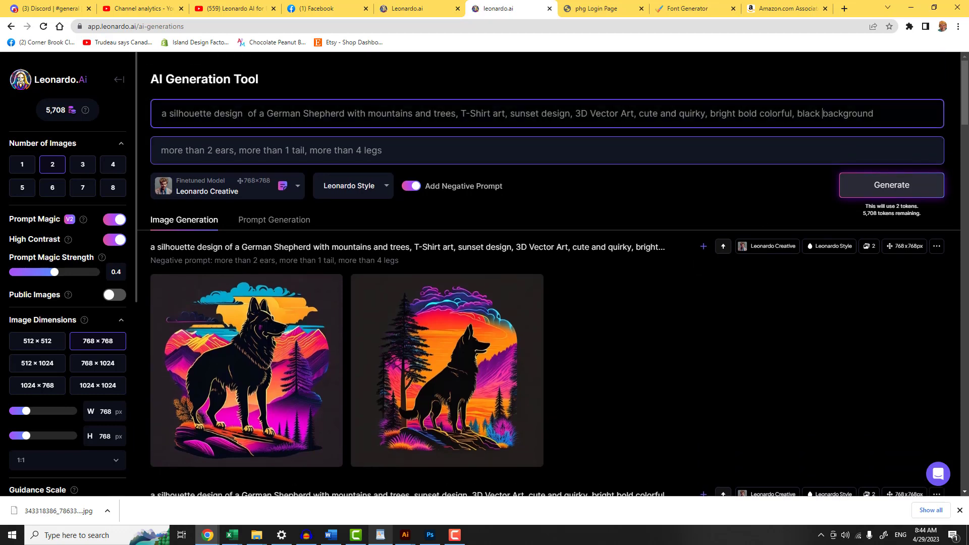
type("heart shape")
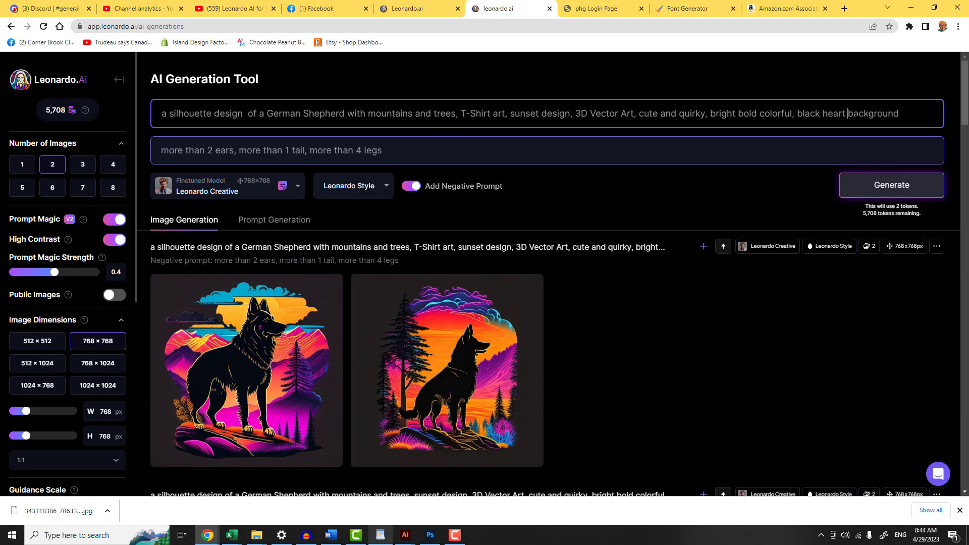
type("d")
left_click(885, 187)
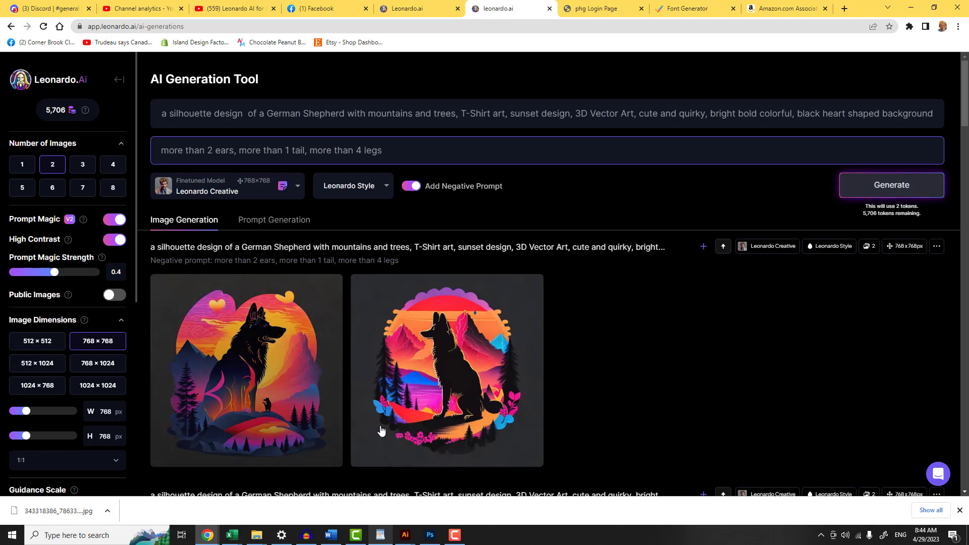
Step: Replace "German Shepherd" in the prompt with "Yorkshire Terrier" and generate the images
mouse_move(411, 389)
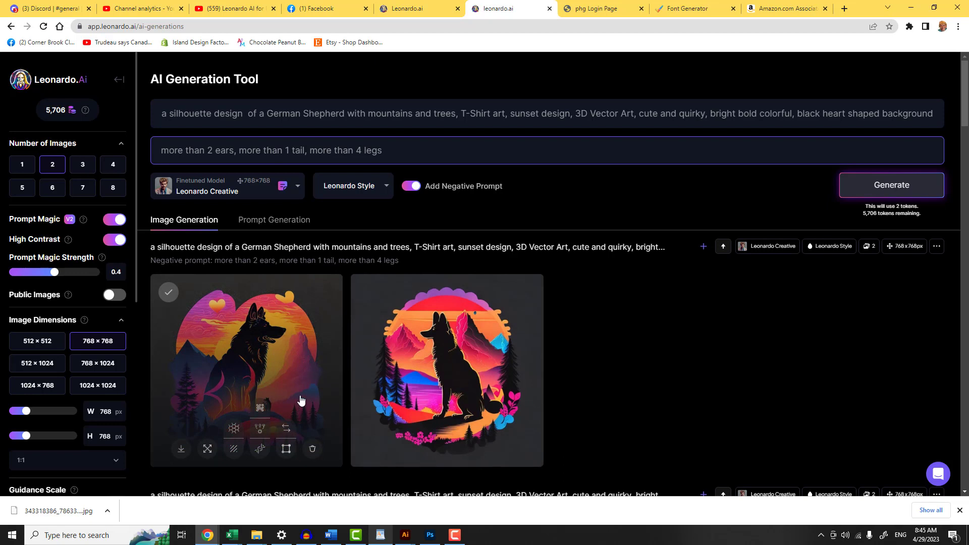
left_click(266, 113)
left_click_drag(267, 113, 345, 113)
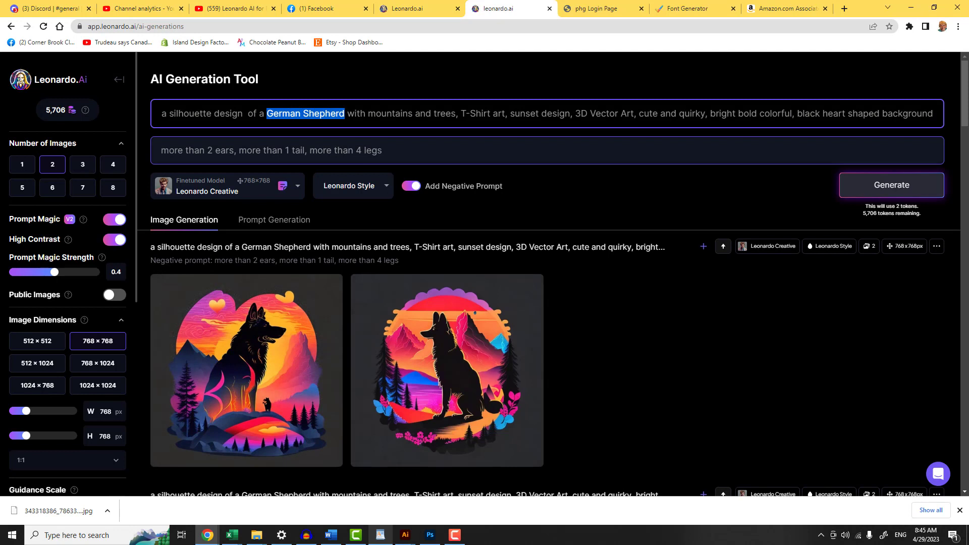
type("York")
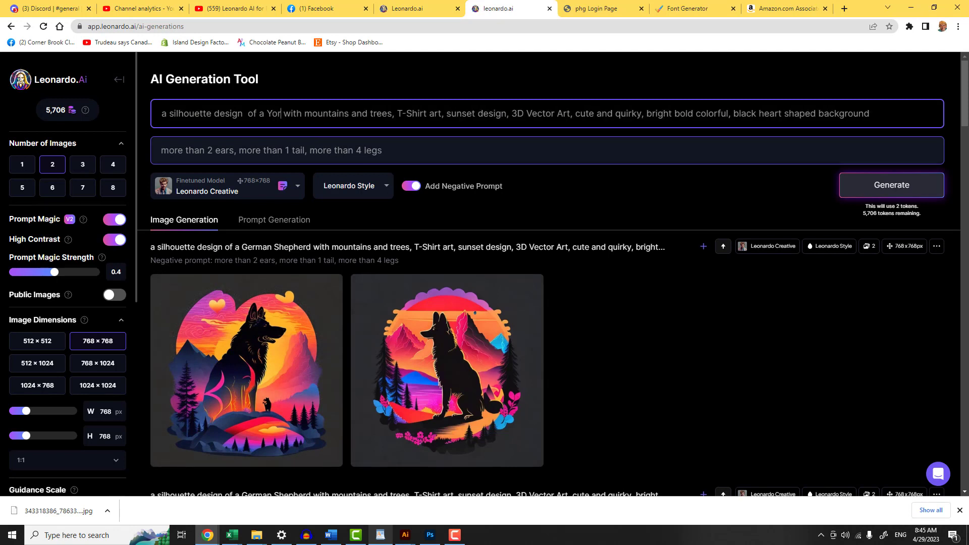
type("shire Terr")
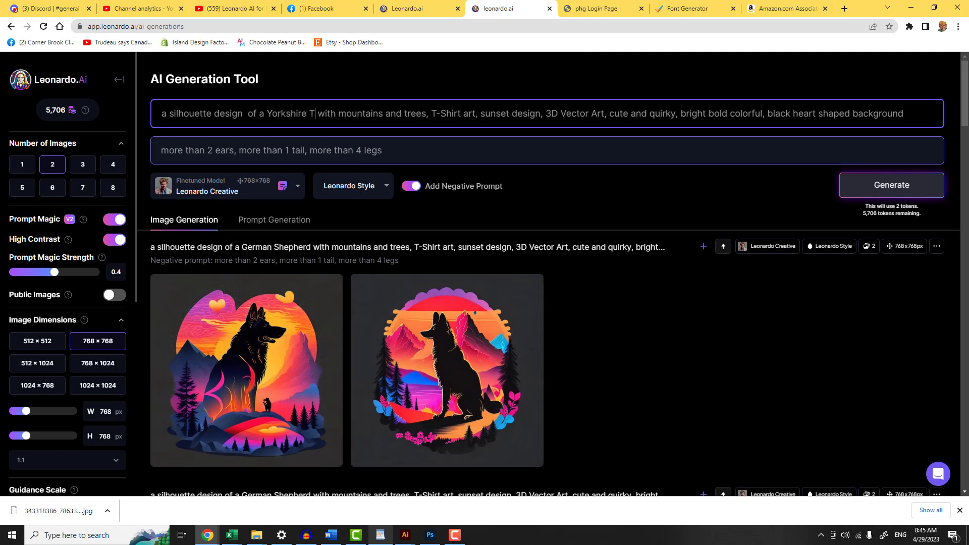
type("ier")
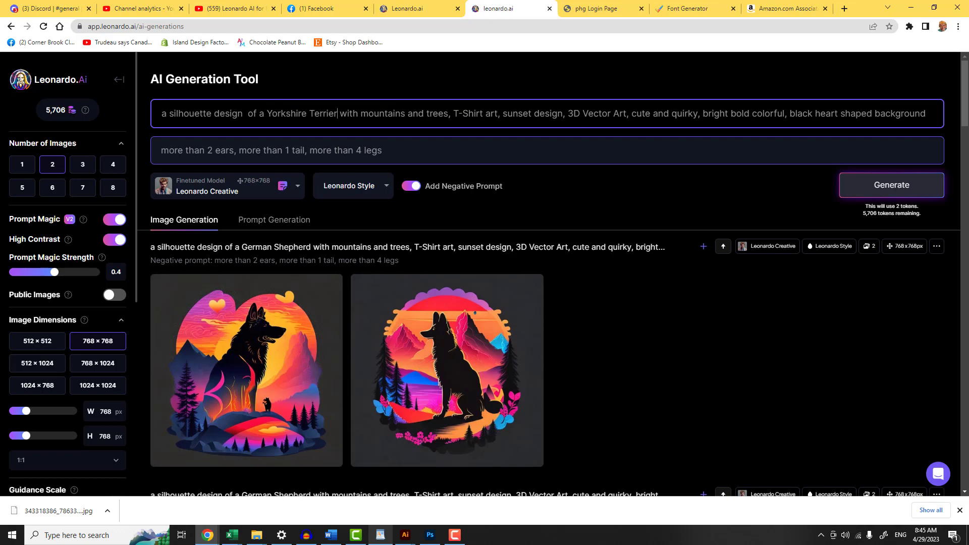
left_click(887, 188)
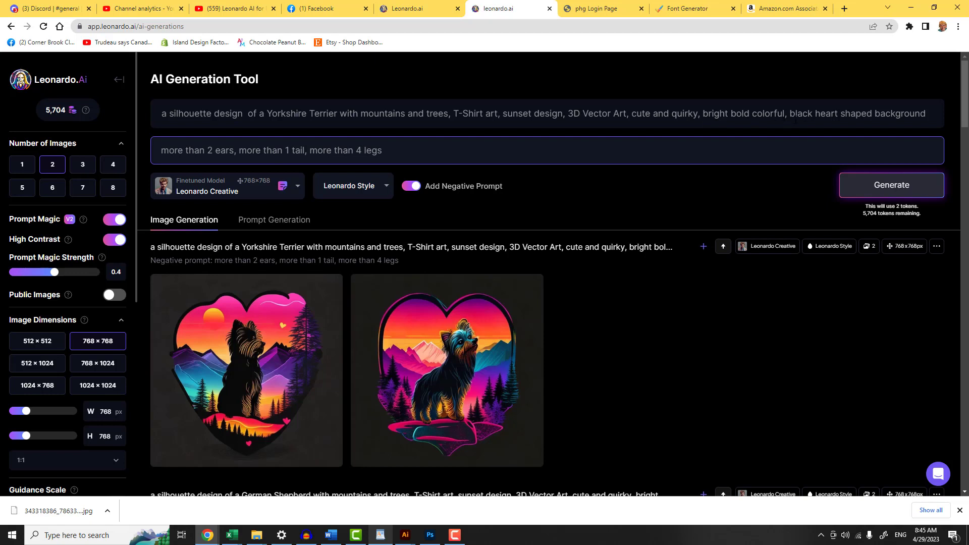
Step: Insert "rainbow colors," after "sunset design," in the prompt, generate the images and compare them with the previous results
left_click(566, 115)
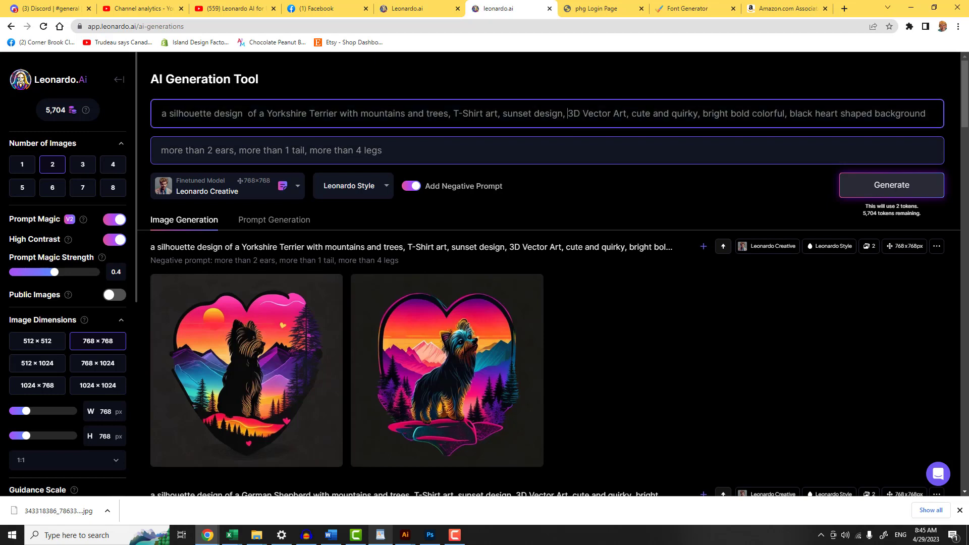
type("rainbow col")
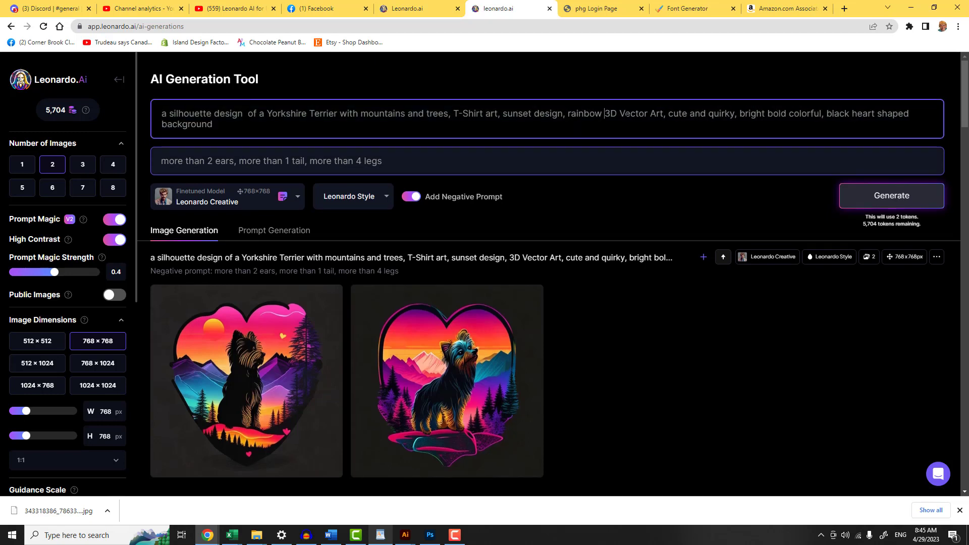
type("ors")
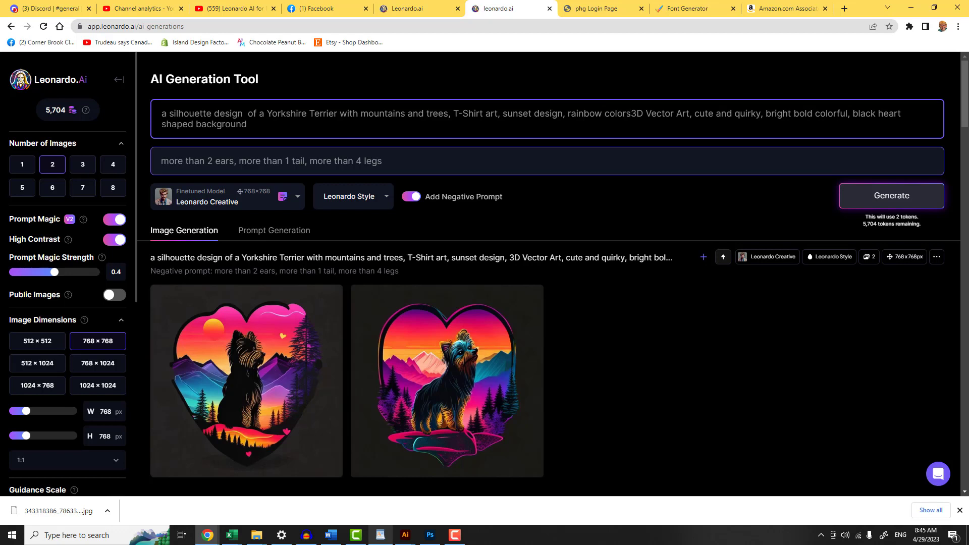
type(",")
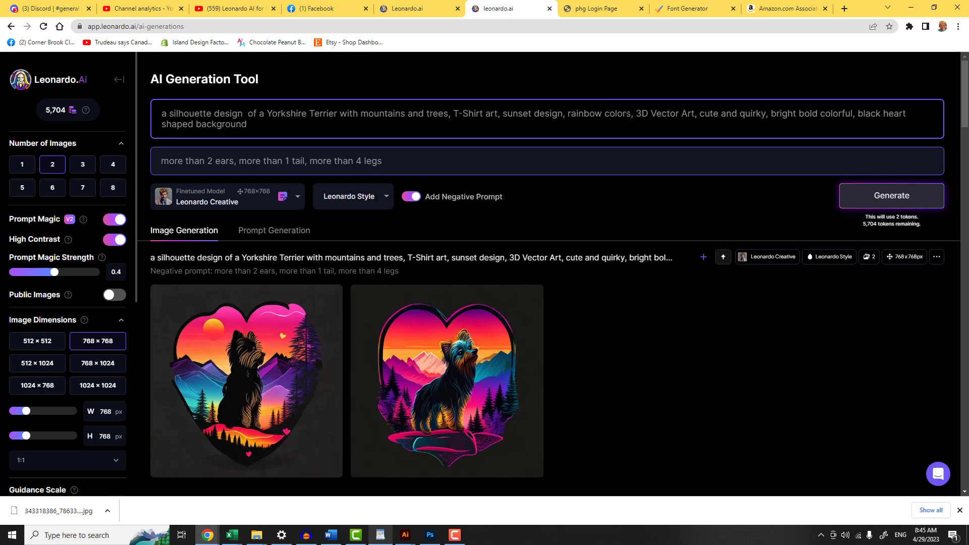
key("Return")
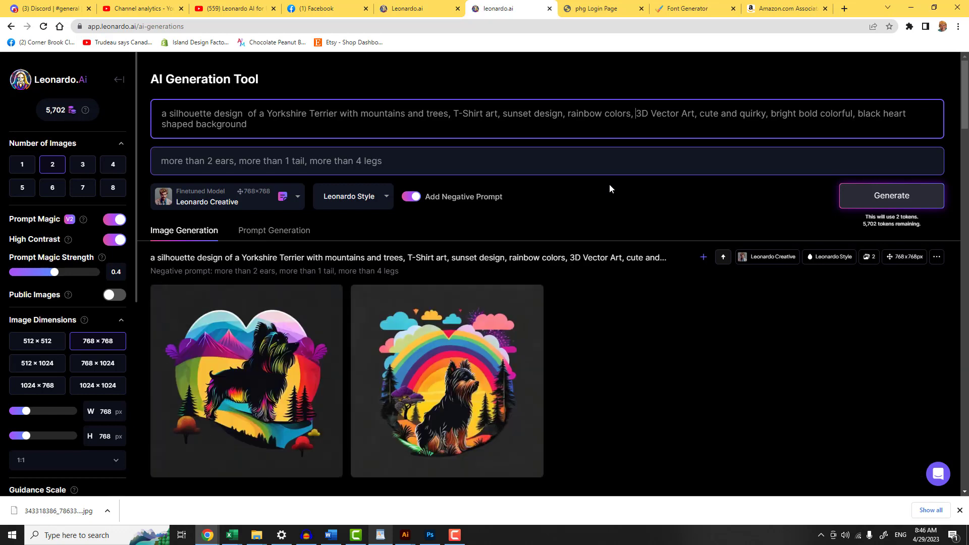
scroll(552, 249, "down", 2)
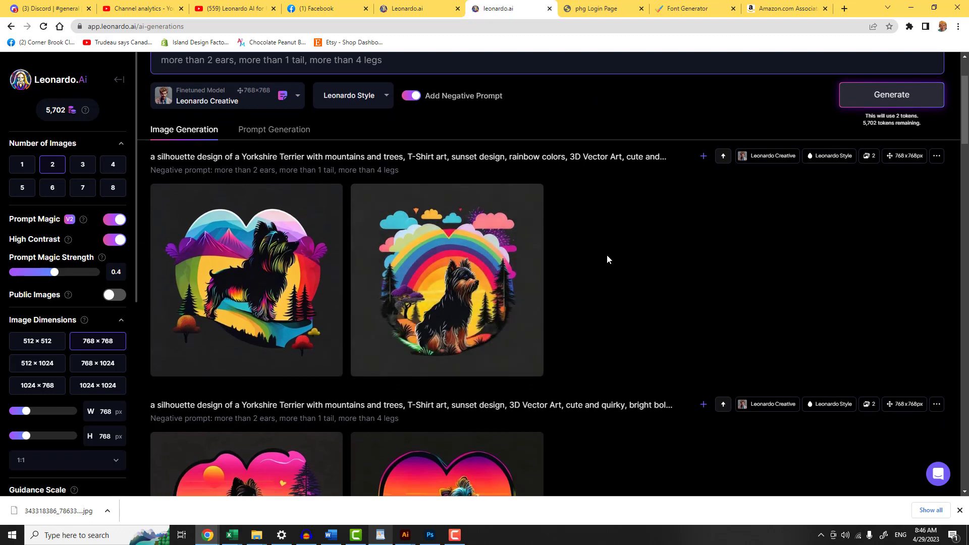
scroll(607, 255, "up", 2)
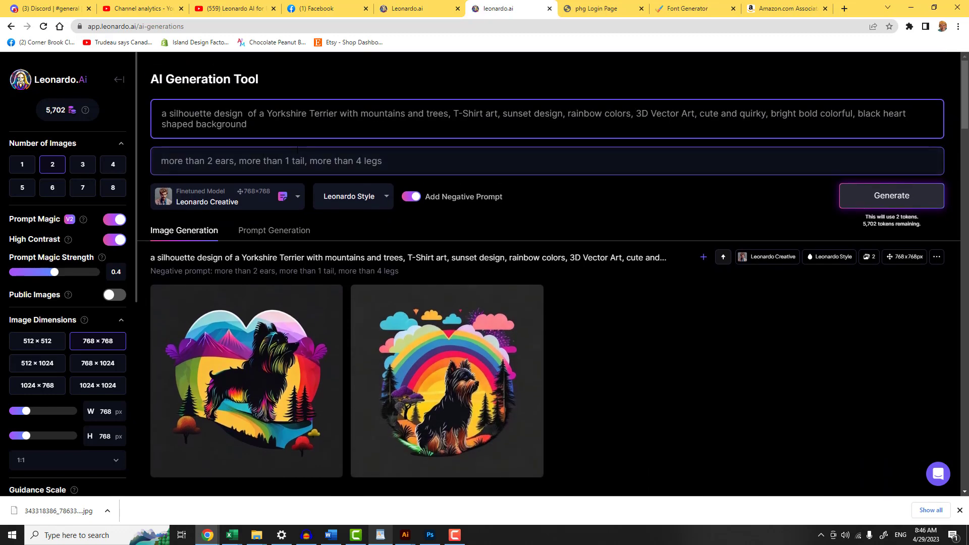
Step: Remove "rainbow colors," from the middle of the prompt, append ", Rainbow Colors, watercolor effect" at its end and generate the images
left_click(636, 113)
left_click_drag(567, 113, 634, 113)
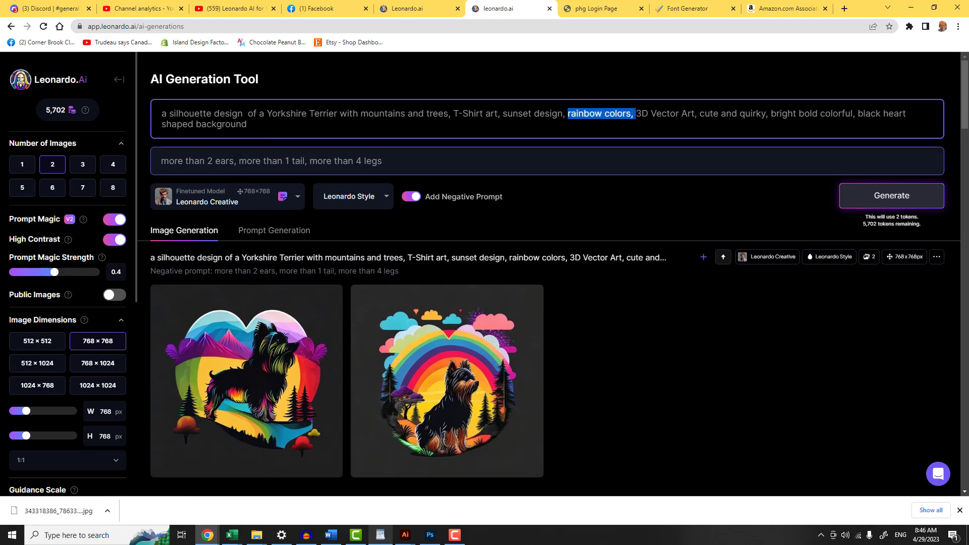
key("BackSpace")
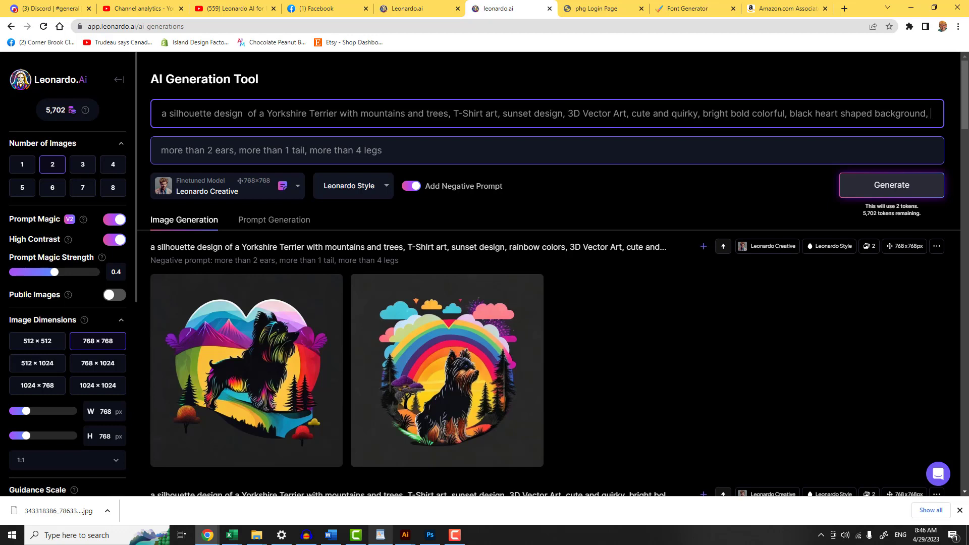
type("Rainbow")
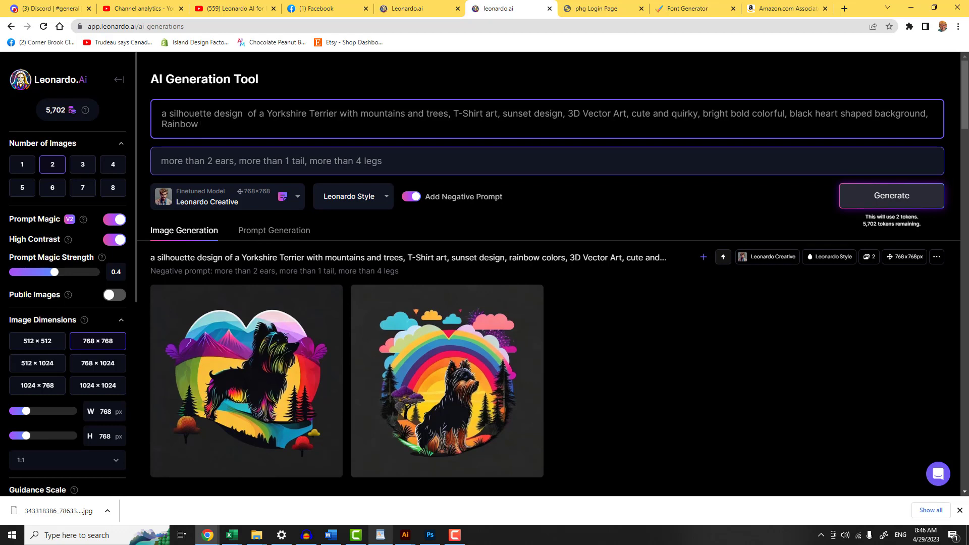
type(" Colors")
type(", waterc")
type("olor")
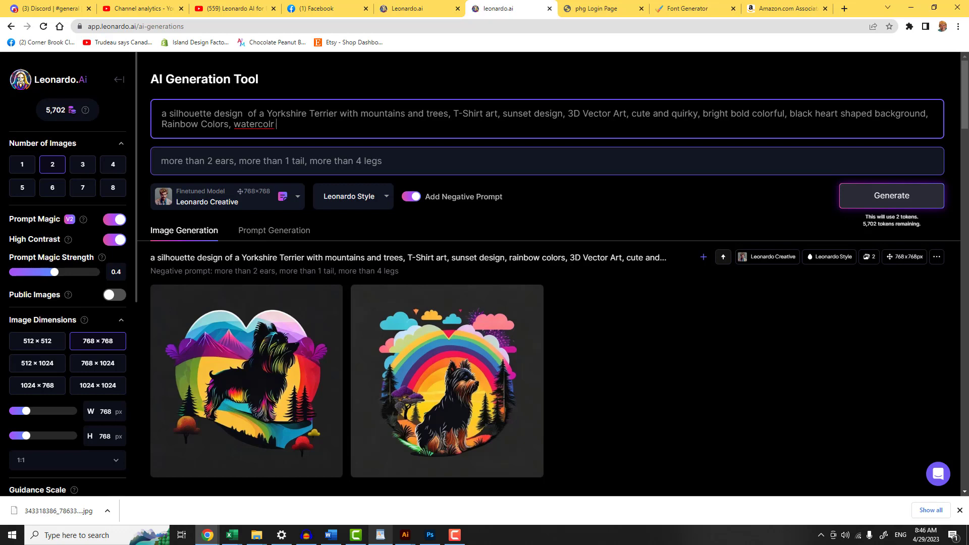
type(" effect")
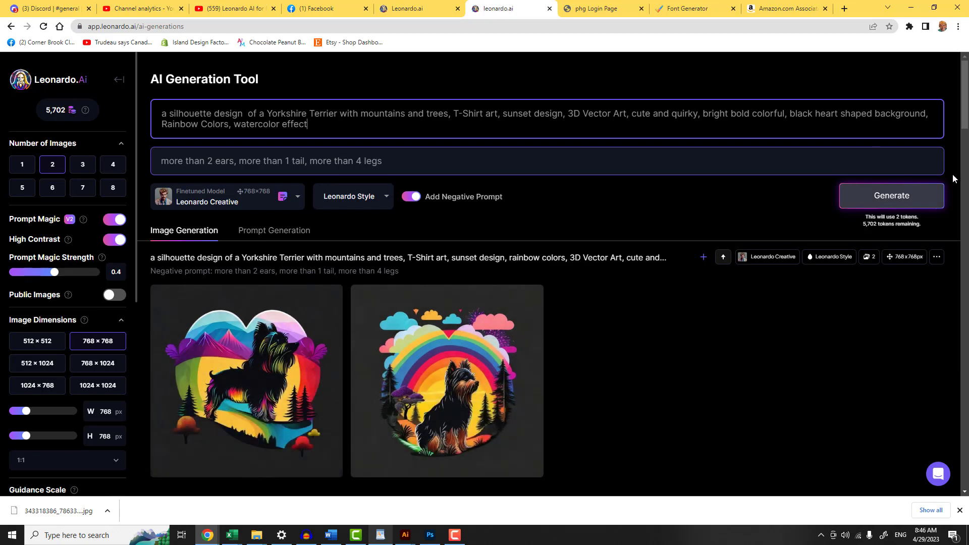
left_click(887, 202)
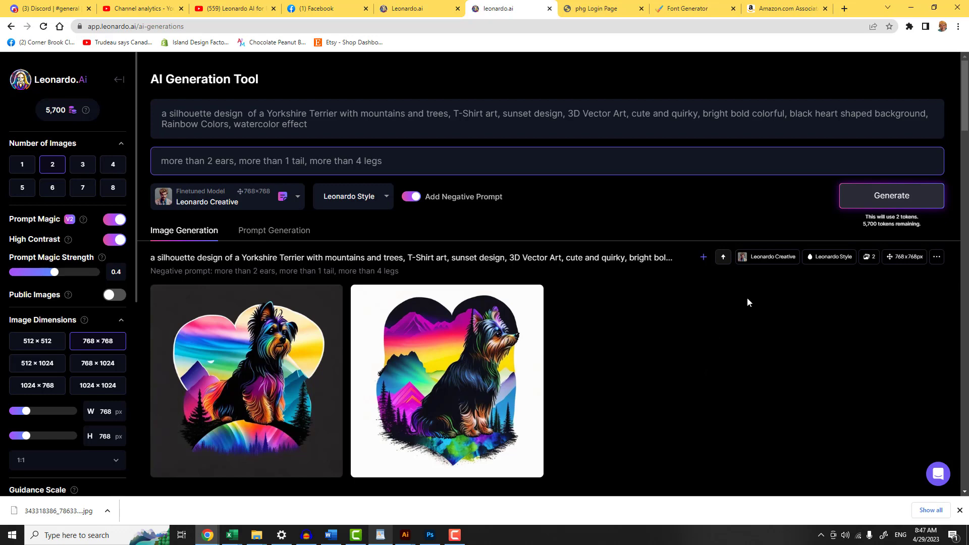
Step: Replace "Yorkshire Terrier" in the prompt with "German Shepherd" and generate new images
left_click_drag(266, 113, 337, 115)
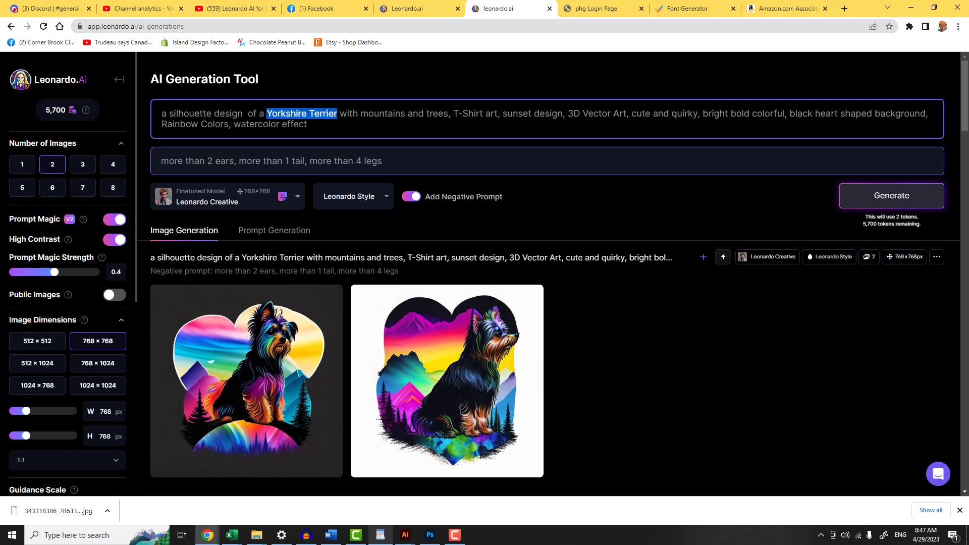
type("German She")
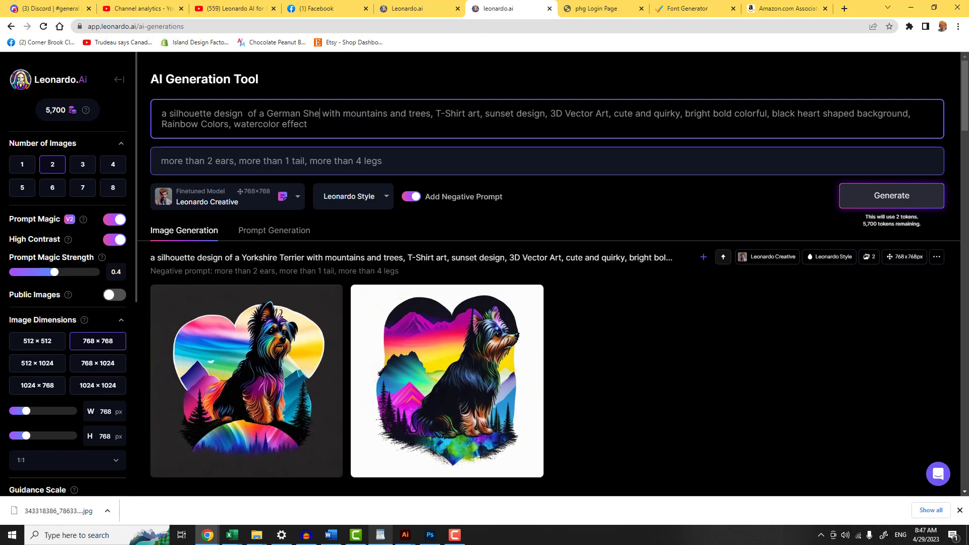
type("pherd")
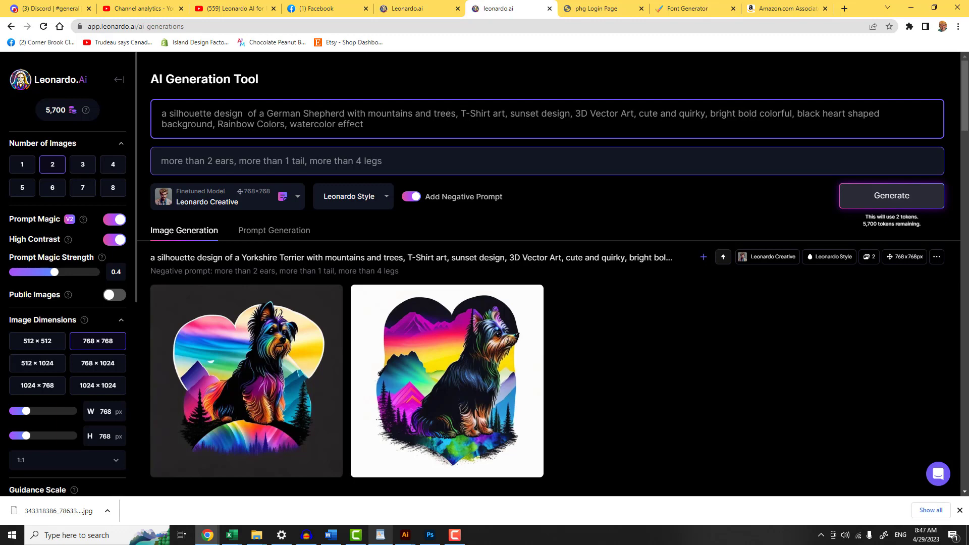
left_click(885, 200)
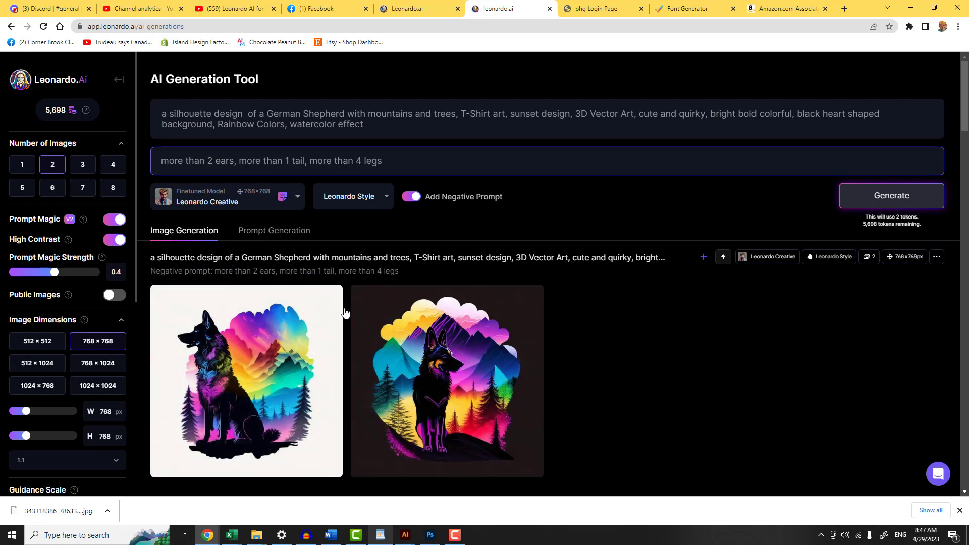
Step: Append ", digital painting" to the end of the prompt and generate the images
left_click(365, 124)
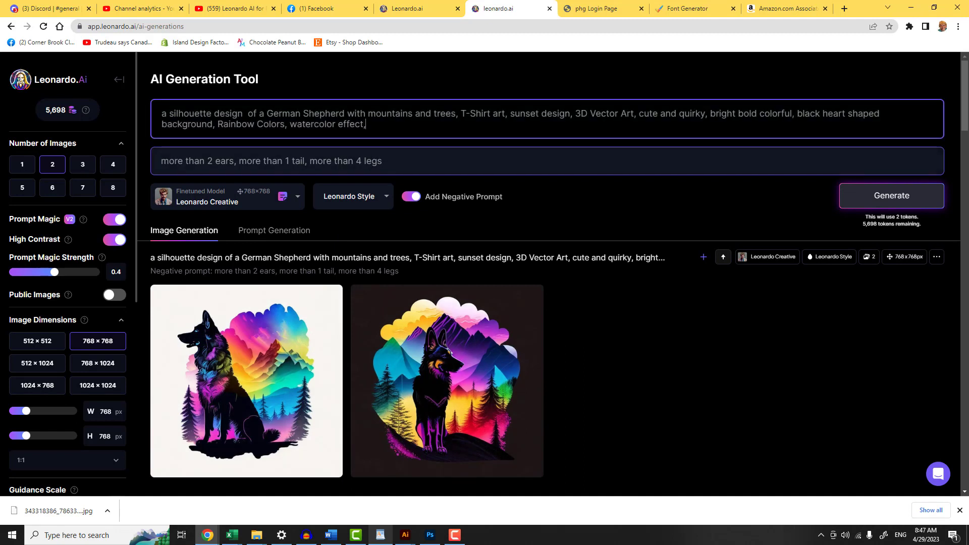
type(", digital painting")
left_click(875, 199)
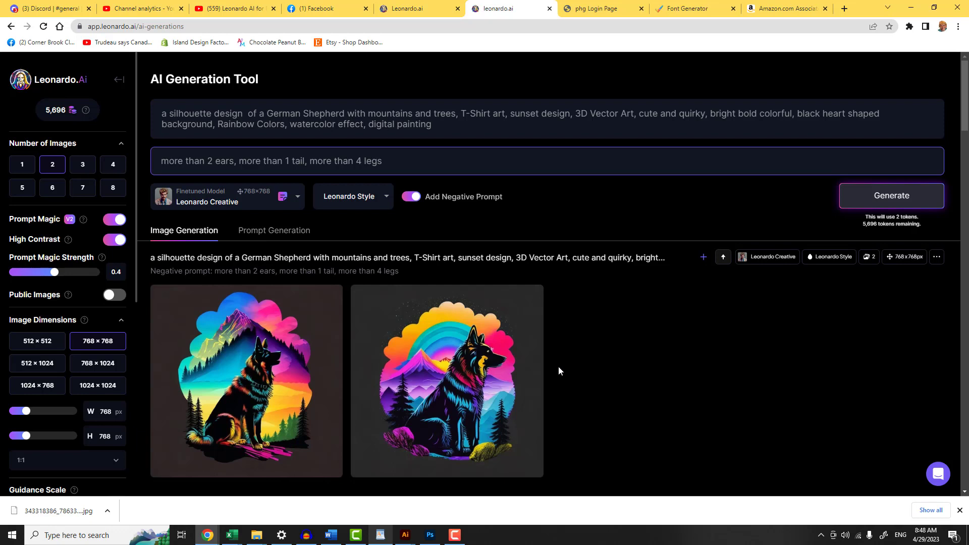
Step: Append ", low-poly" to the end of the prompt, generate the images and compare them with the earlier German Shepherd results
left_click(519, 135)
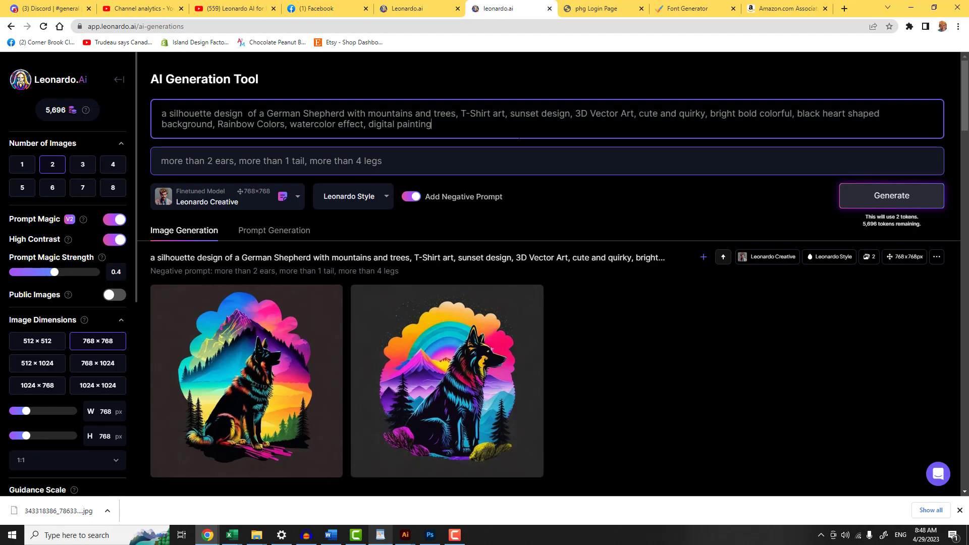
type(",")
type(" low po")
key("BackSpace")
key("BackSpace")
key("BackSpace")
type("-poly")
left_click(884, 202)
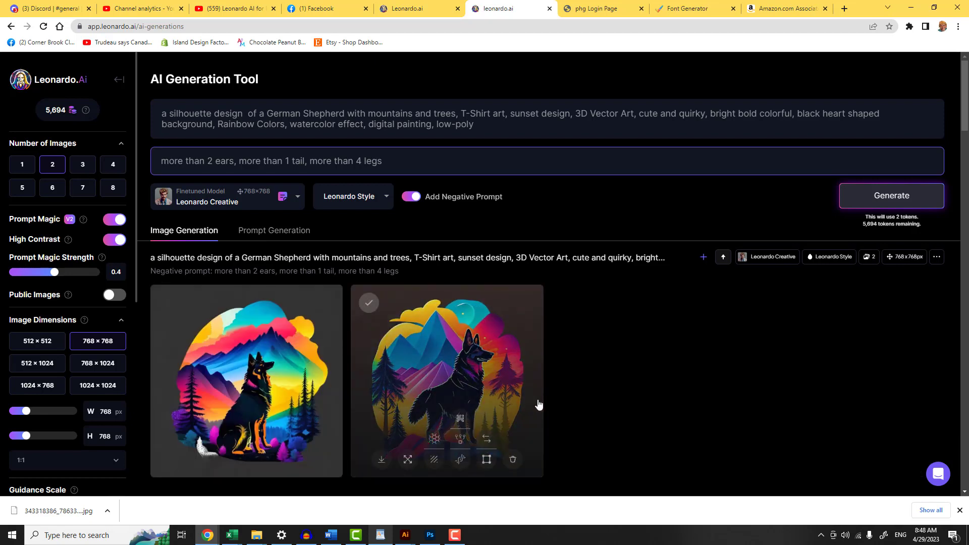
scroll(554, 386, "down", 3)
scroll(554, 382, "down", 1)
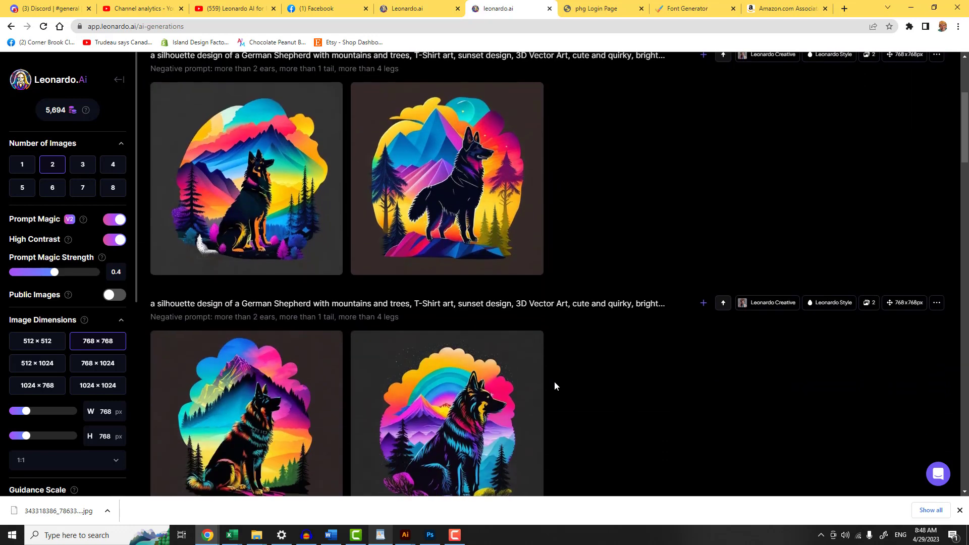
scroll(554, 382, "down", 1)
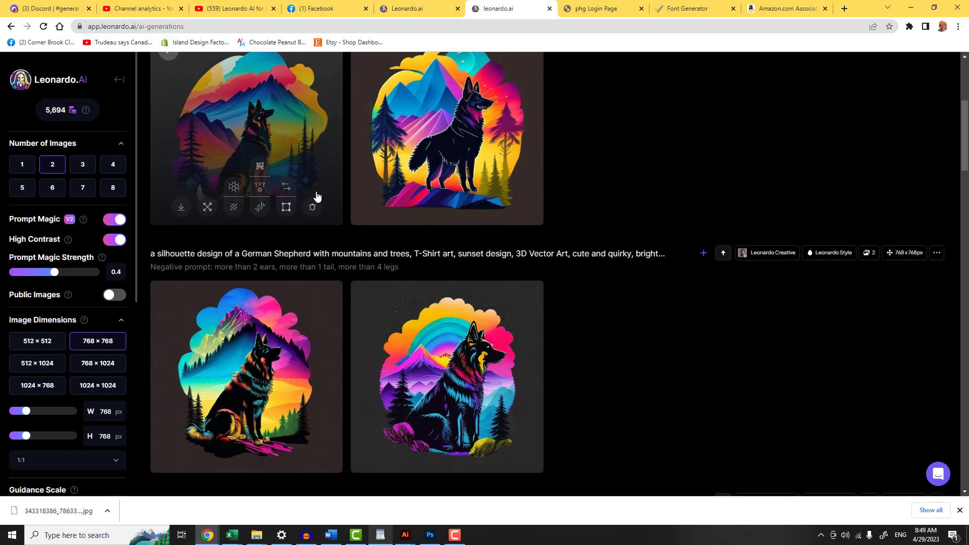
scroll(317, 196, "up", 5)
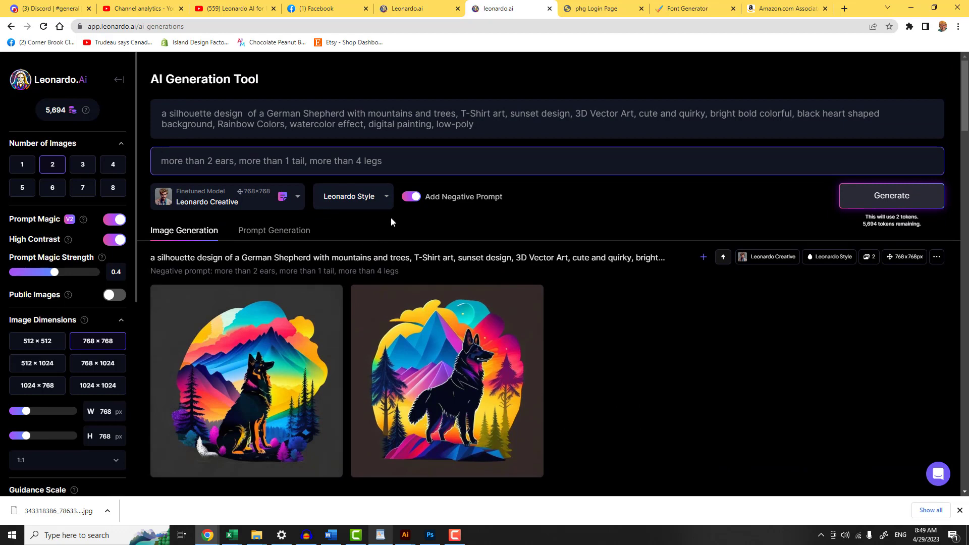
Step: Append ", soft lighting, bird's-eye view" to the prompt, generate the images and review them
left_click(475, 126)
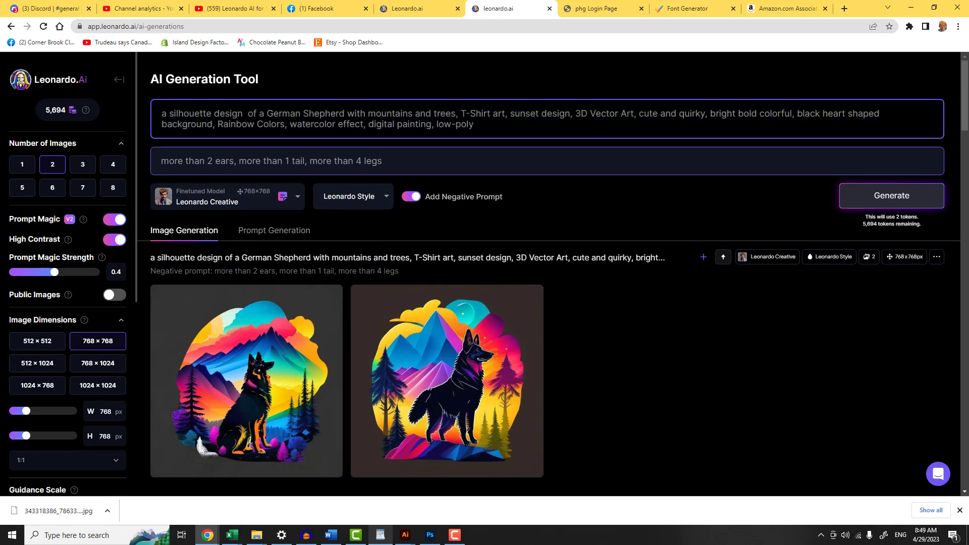
type(", soft lighting, birds eye vie")
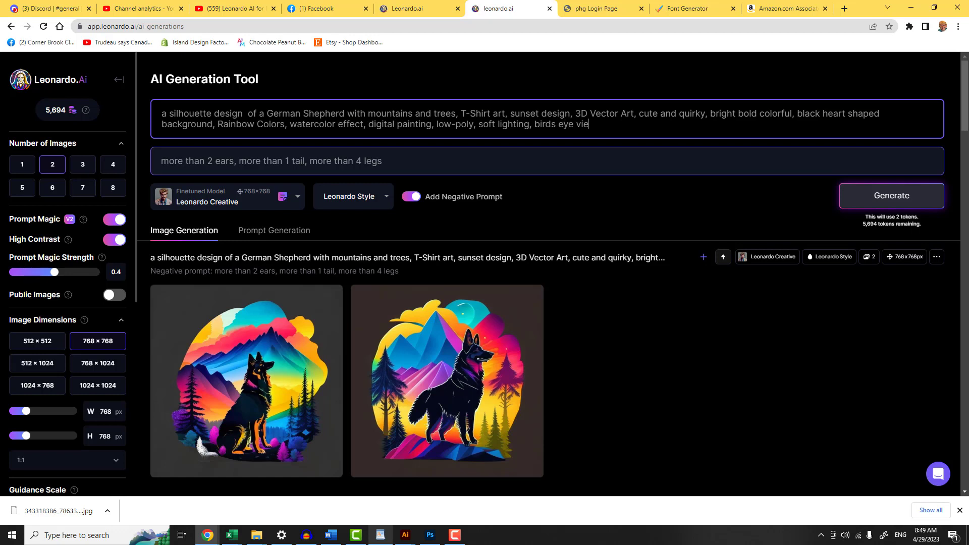
type("w")
left_click(553, 124)
type("'s")
type("-")
key("Delete")
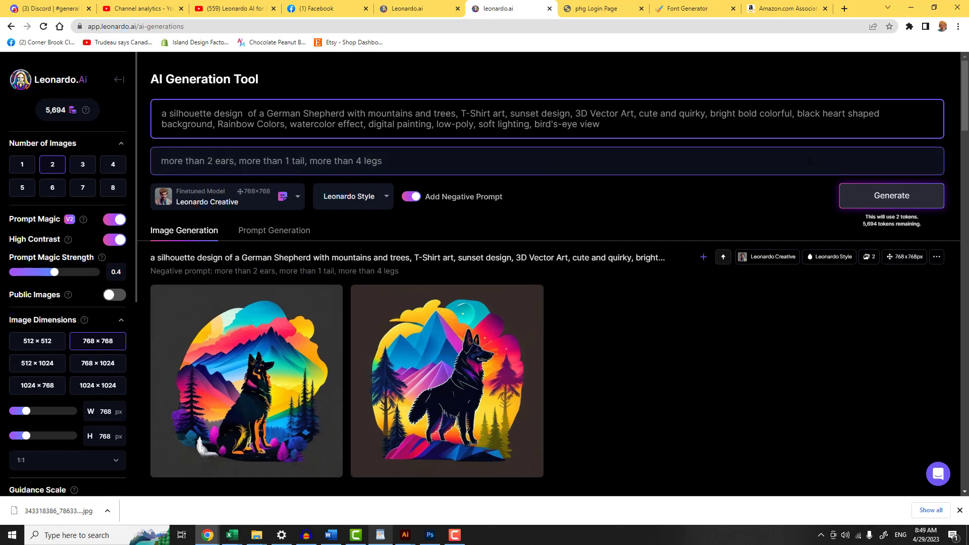
left_click(878, 201)
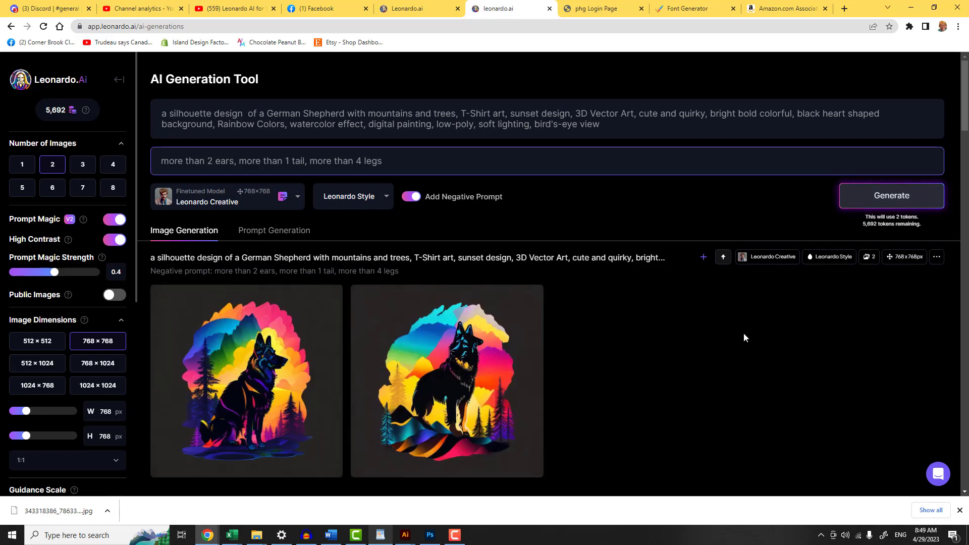
scroll(651, 340, "down", 2)
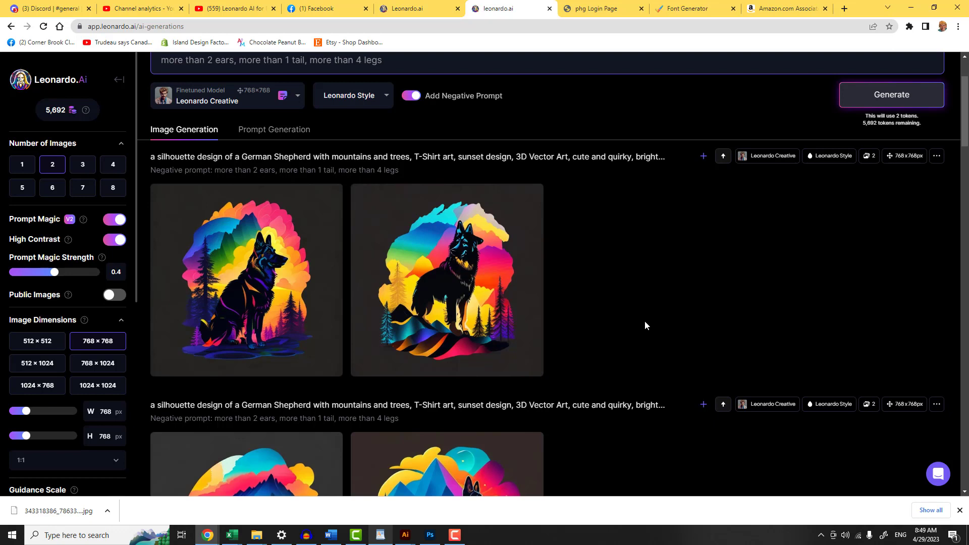
scroll(644, 325, "up", 1)
mouse_move(487, 295)
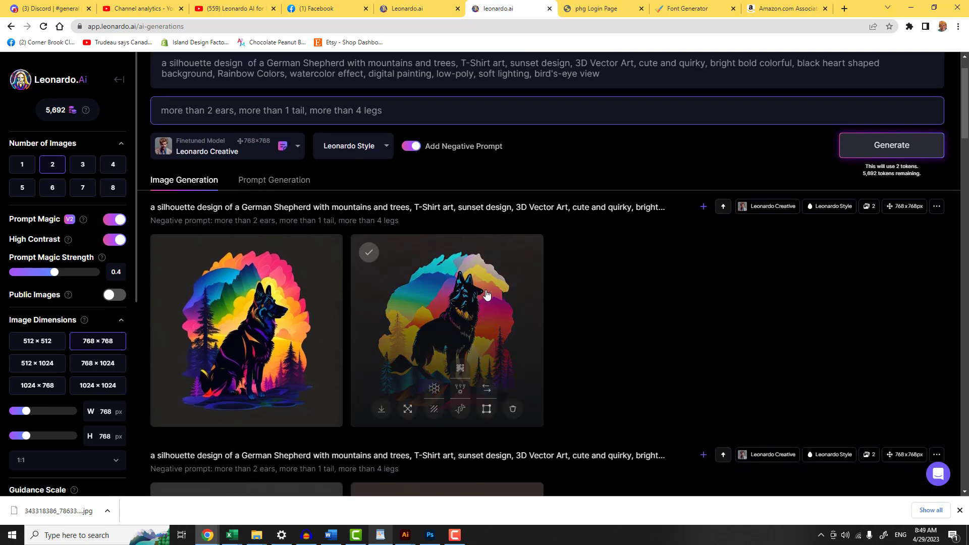
scroll(648, 333, "up", 1)
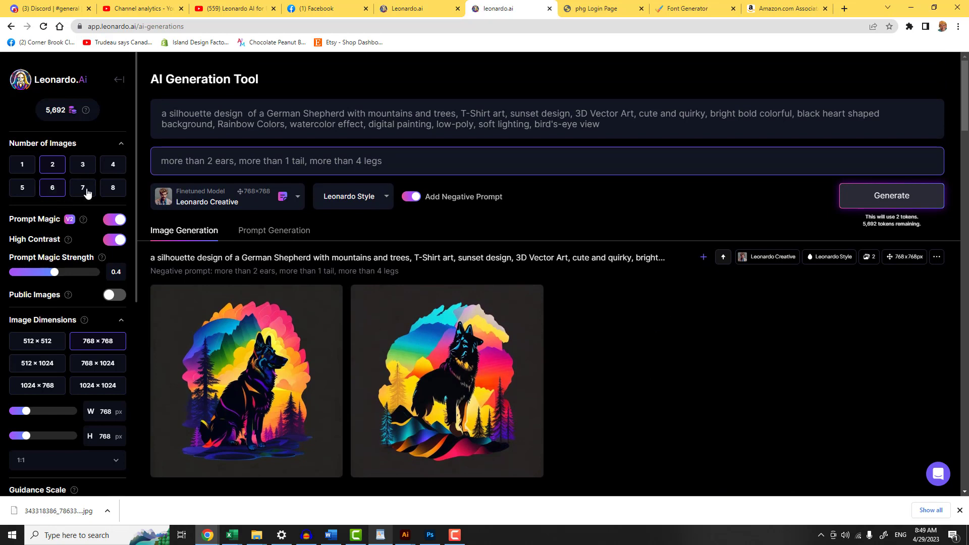
Step: Set the number of images to 8, remove "soft lighting," from the prompt, generate the images and review the whole set
left_click(115, 189)
left_click_drag(478, 124, 532, 124)
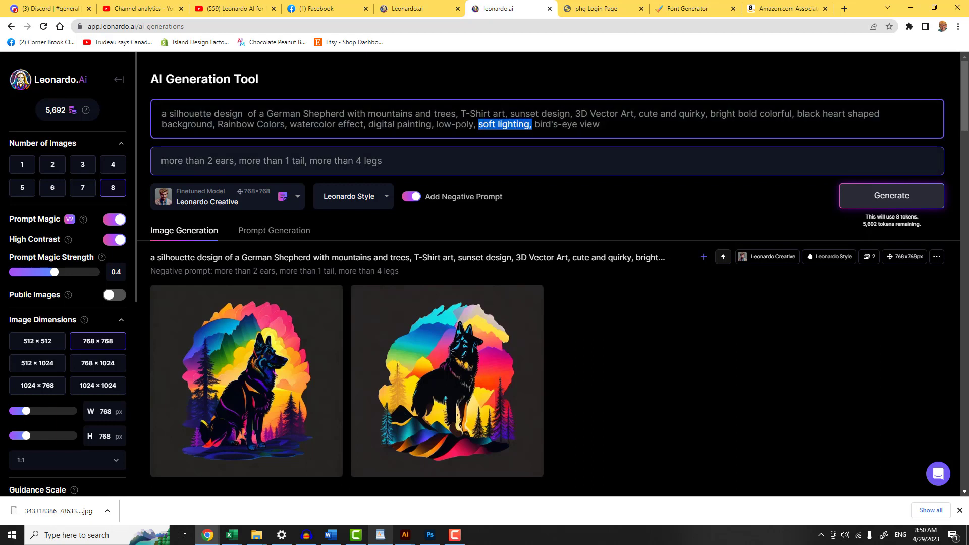
key("BackSpace")
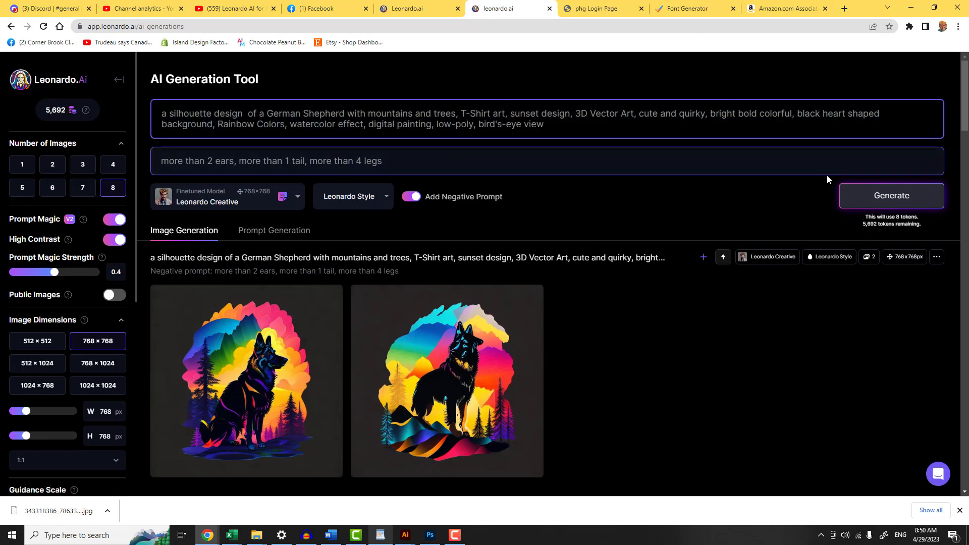
left_click(880, 201)
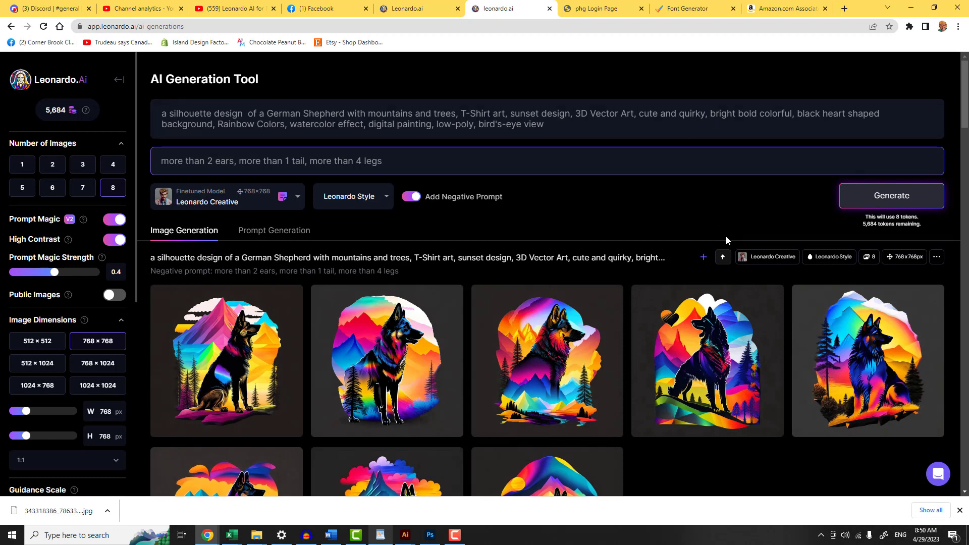
scroll(657, 274, "down", 3)
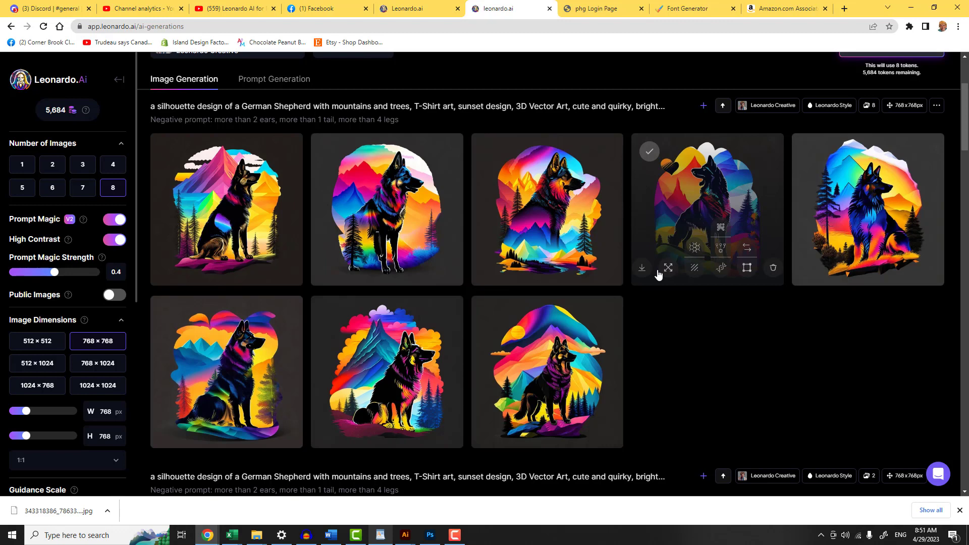
Step: Append ", isometric style" to the end of the prompt and generate the images
scroll(611, 244, "up", 3)
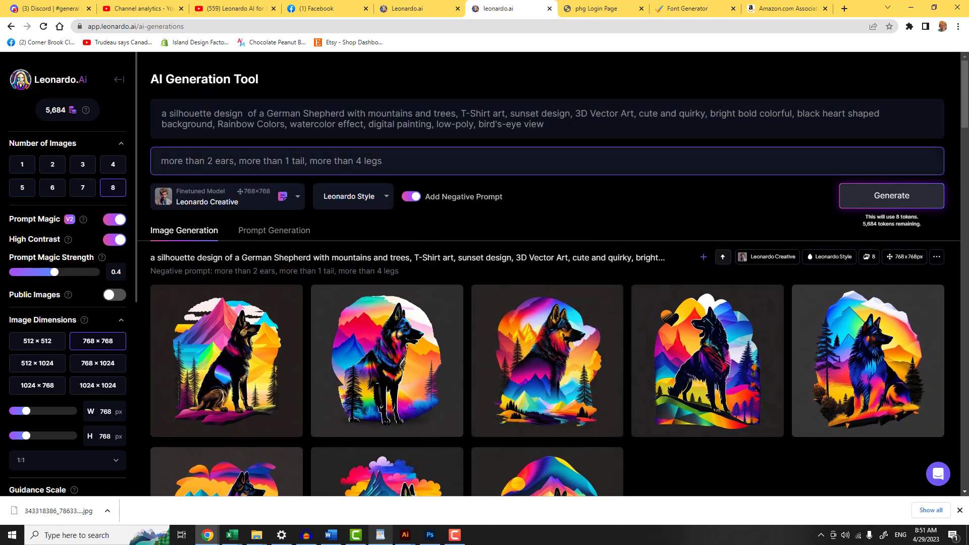
left_click(570, 123)
type(",")
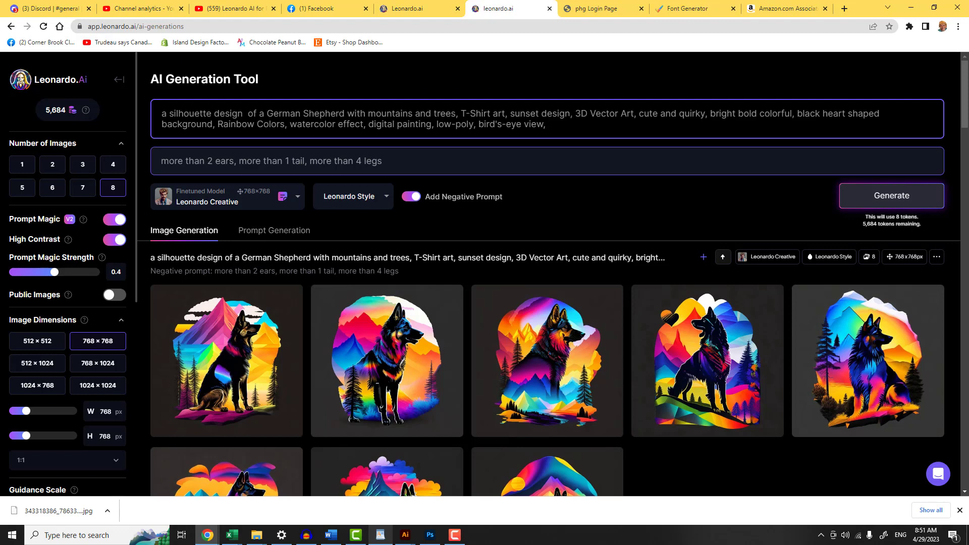
type("isometric style")
left_click(891, 199)
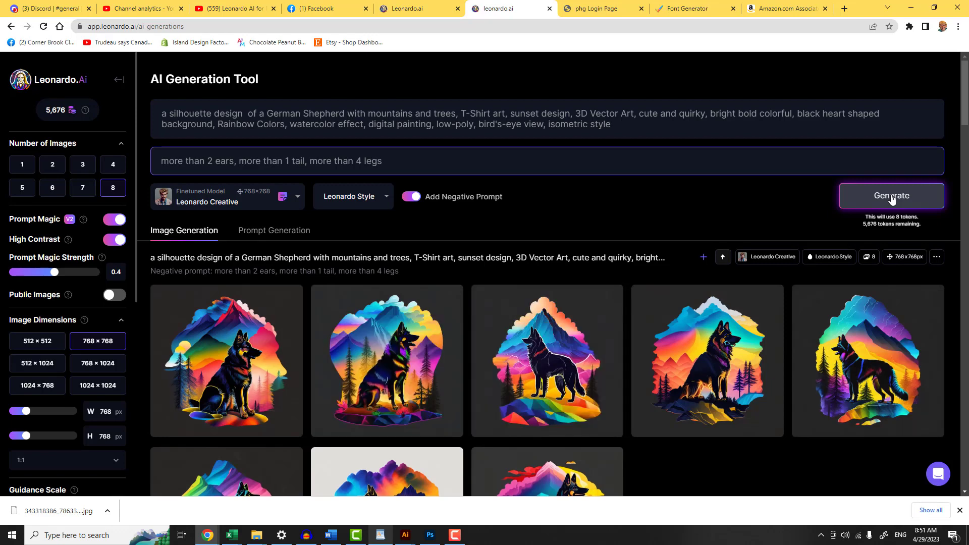
Step: Compare the new isometric-style images with the previous set of German Shepherd designs
mouse_move(748, 303)
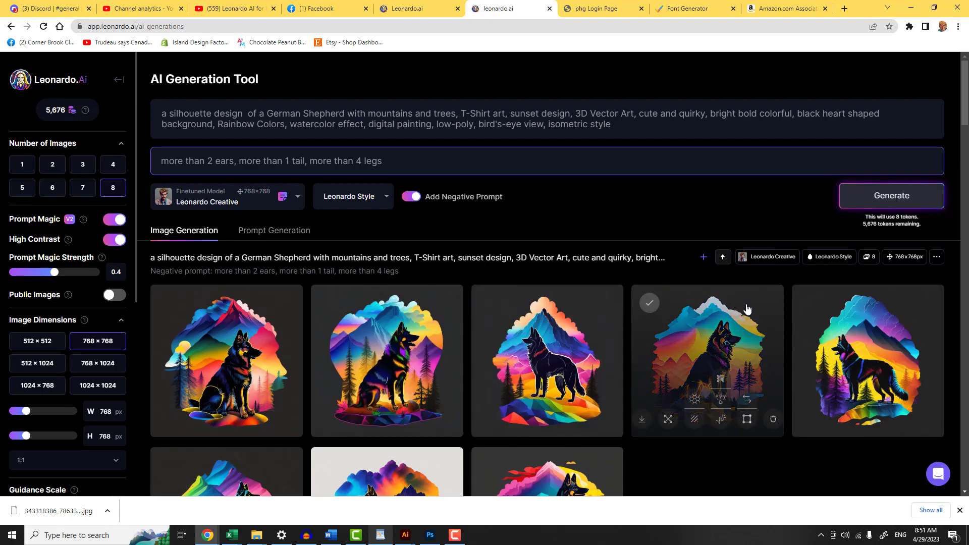
scroll(748, 302, "down", 3)
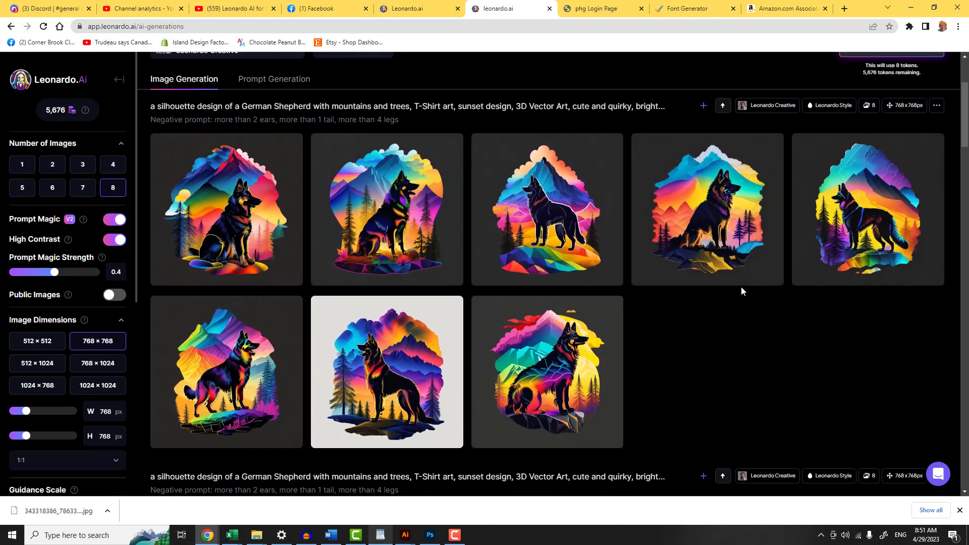
mouse_move(719, 276)
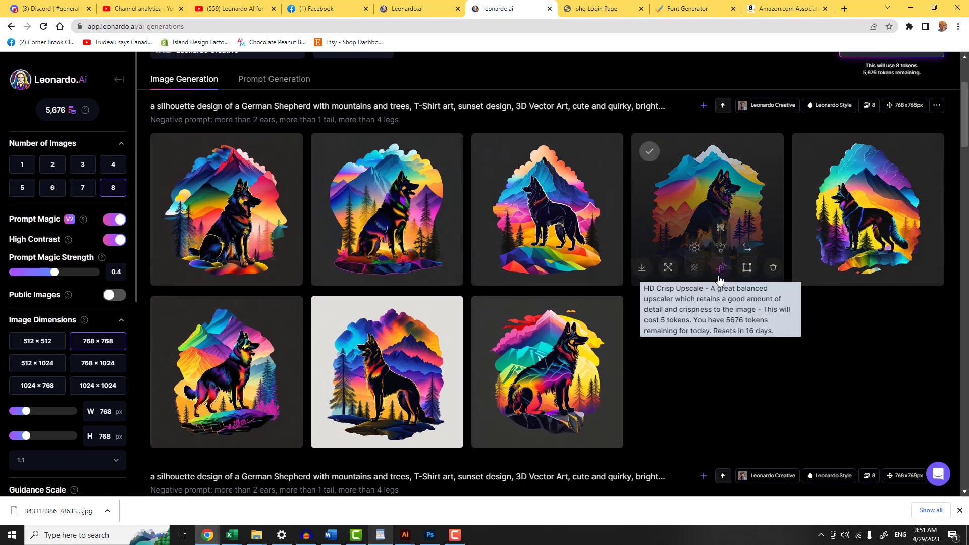
scroll(719, 279, "down", 7)
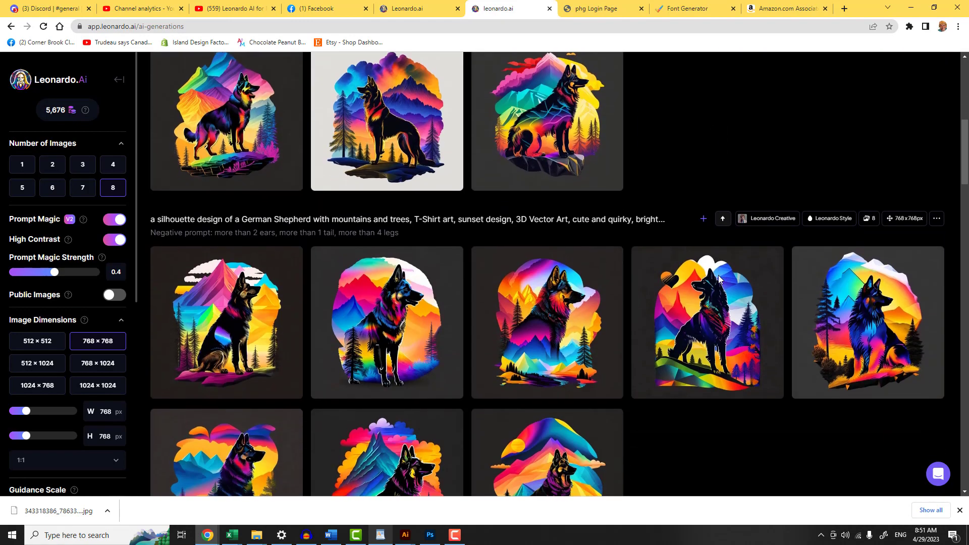
scroll(718, 275, "up", 3)
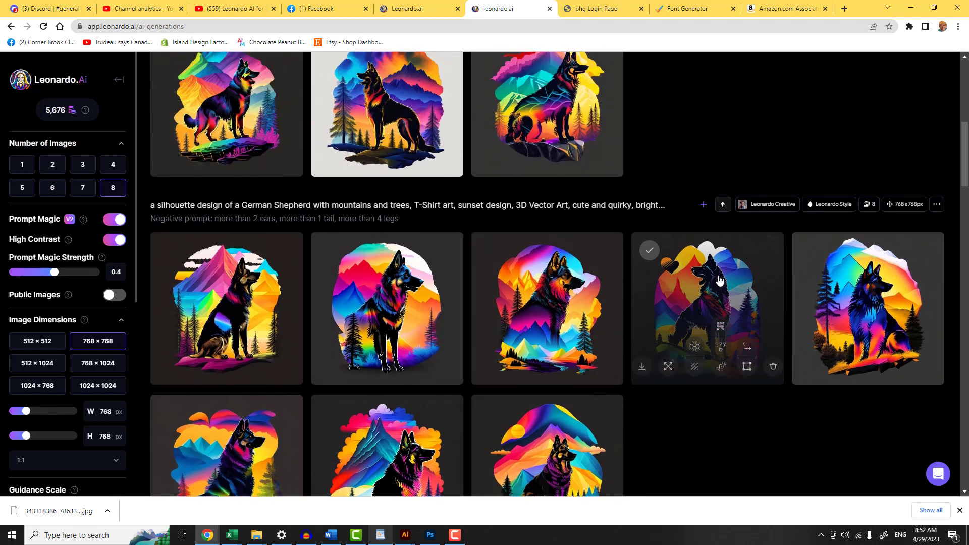
scroll(719, 279, "down", 1)
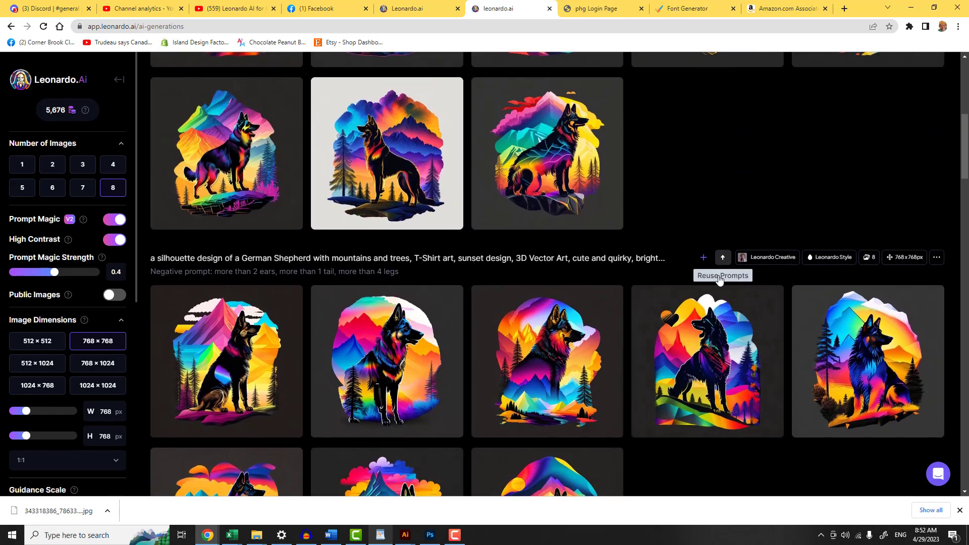
scroll(719, 279, "up", 2)
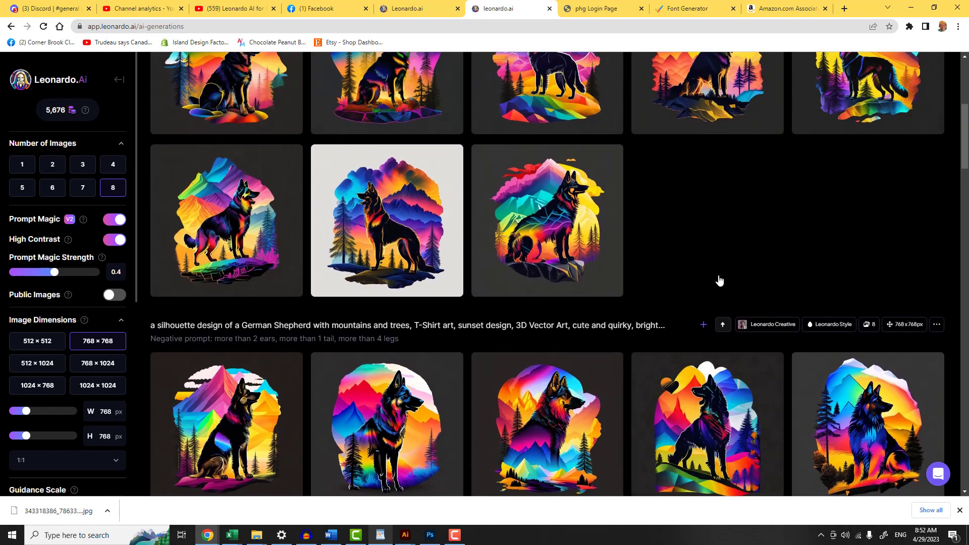
Step: Shrink the page view to examine more designs at once, and inspect the light-background German Shepherd image enlarged
key("ctrl+minus")
key("ctrl+minus")
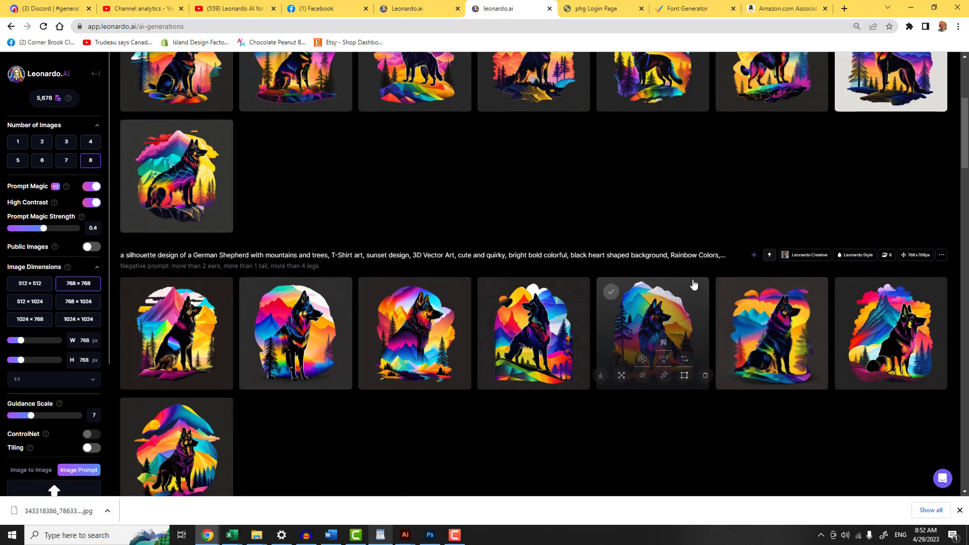
scroll(693, 284, "up", 1)
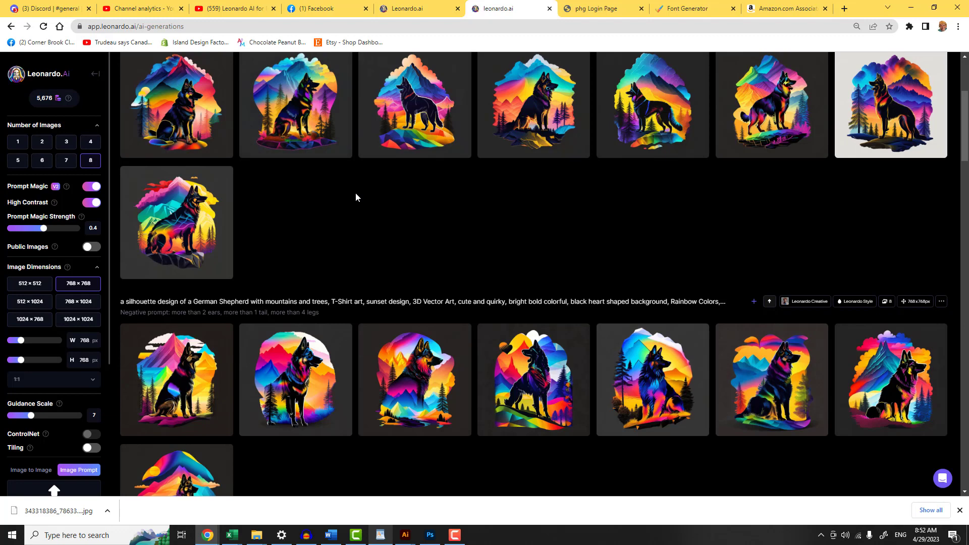
scroll(356, 198, "up", 1)
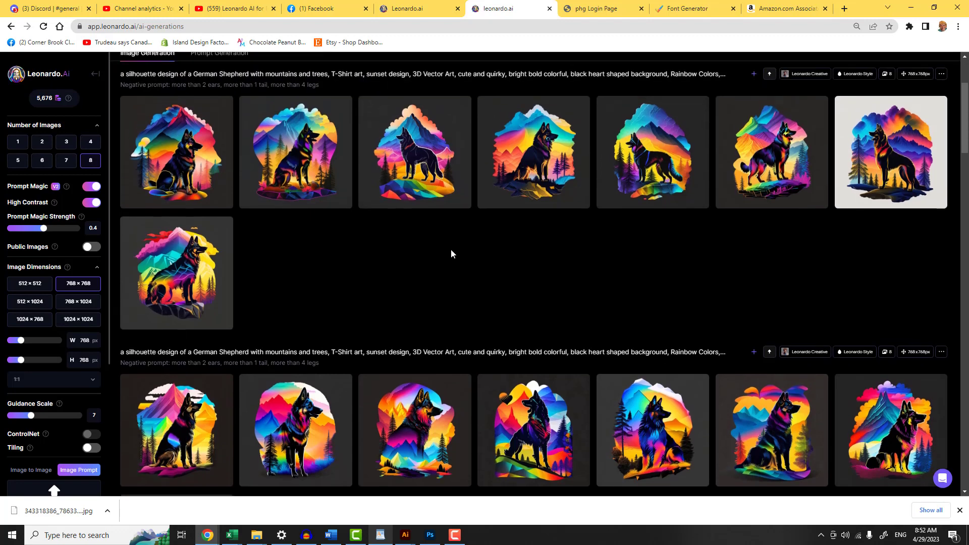
scroll(450, 253, "up", 3)
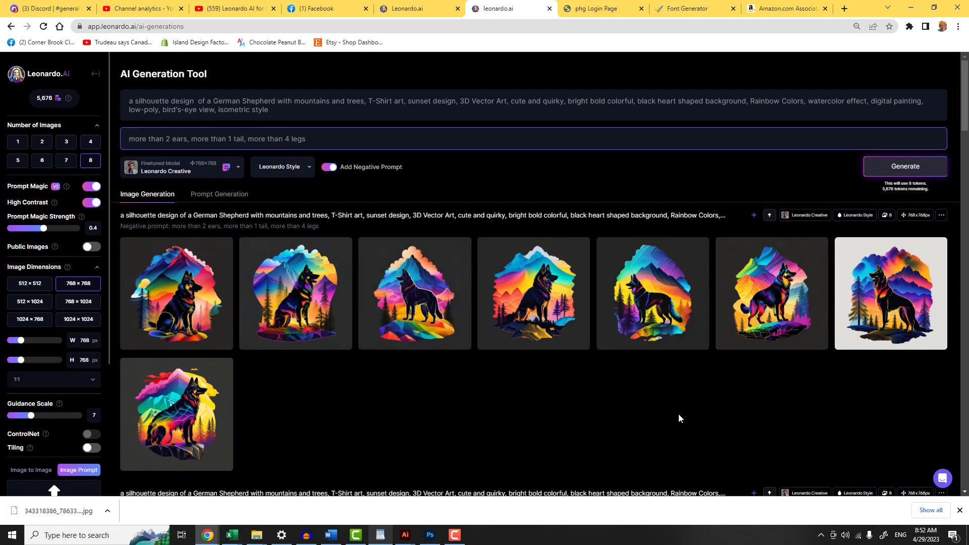
left_click(887, 283)
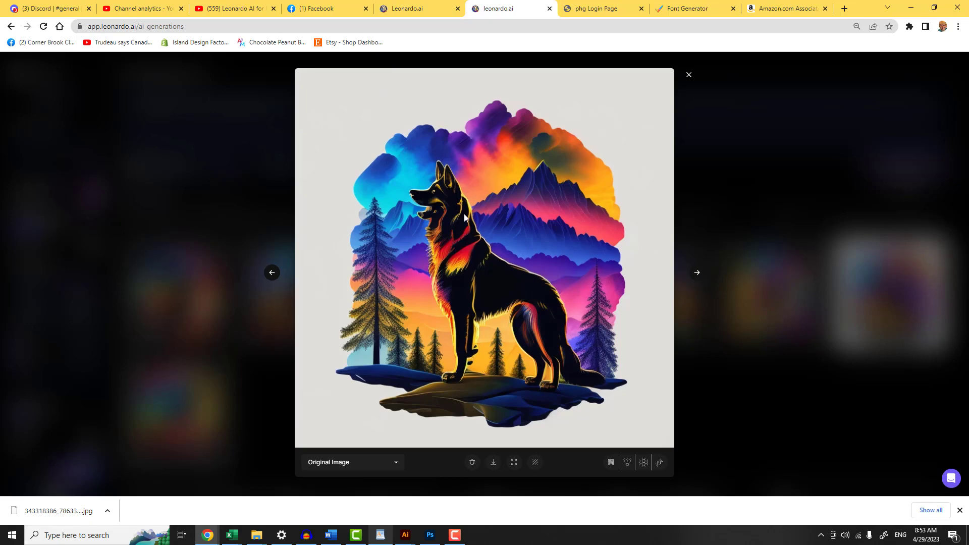
left_click(687, 76)
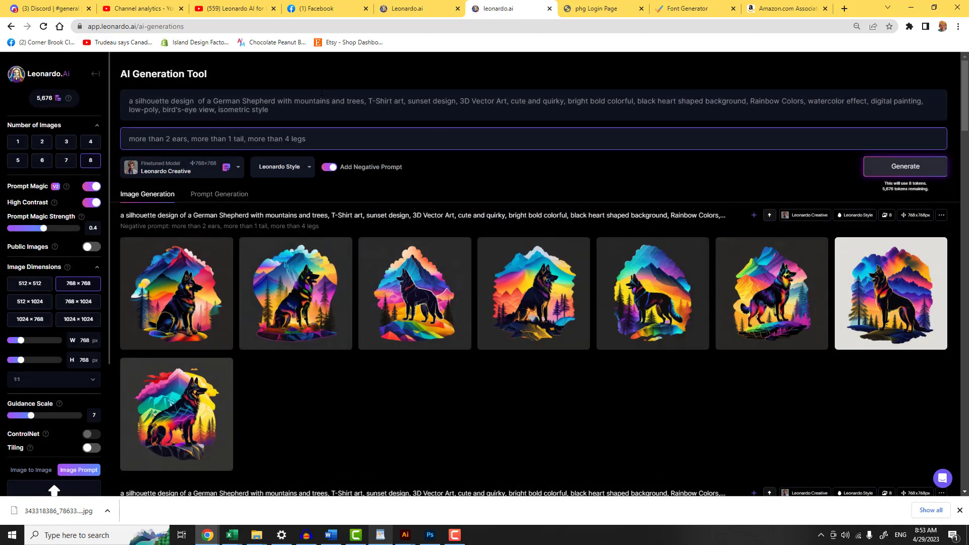
Step: Append ", retro aestetic" to the end of the prompt and generate the images
left_click(303, 109)
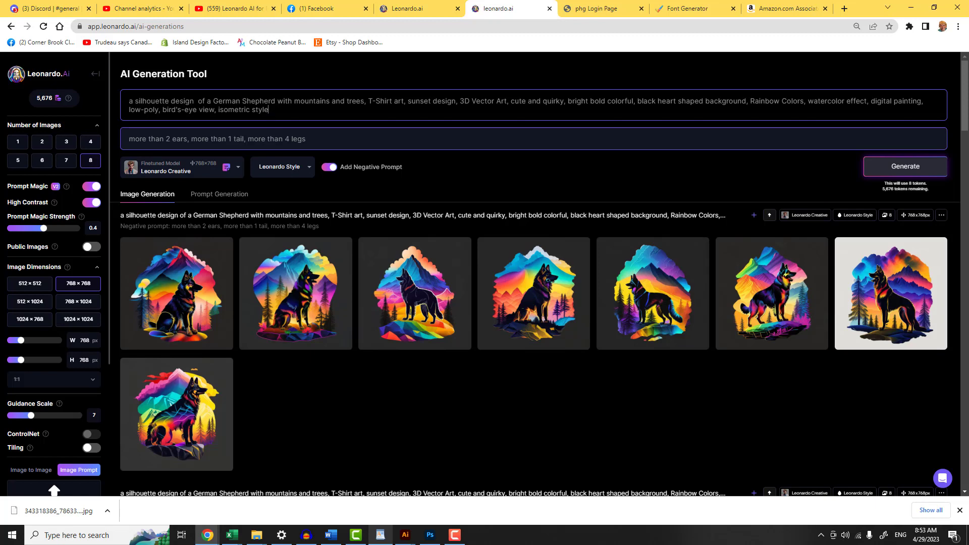
type("retro aes")
type("tehe")
key("BackSpace")
key("BackSpace")
key("BackSpace")
type("etic")
key("Return")
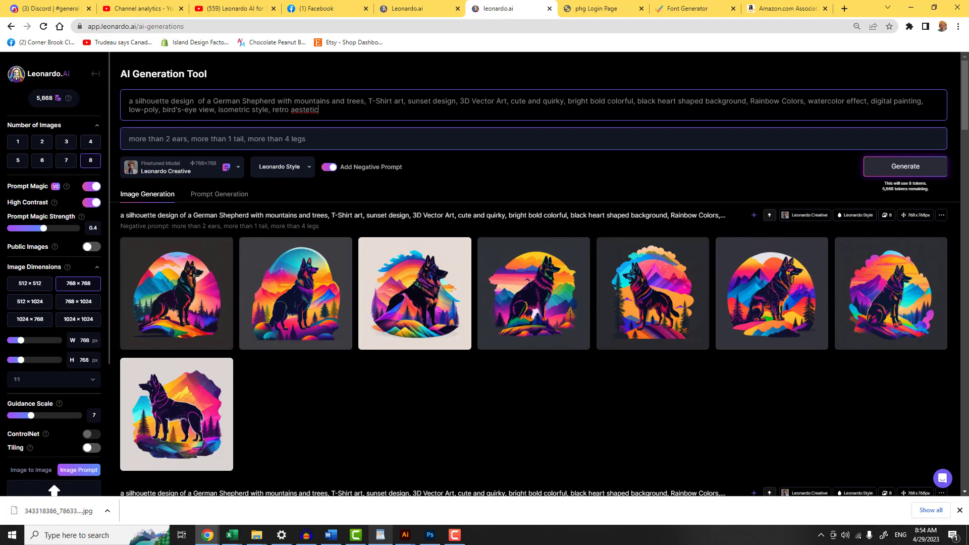
Step: Compare the new retro-style images with the earlier isometric-style set
scroll(341, 112, "down", 1)
scroll(341, 112, "up", 1)
scroll(341, 112, "down", 3)
scroll(343, 113, "down", 2)
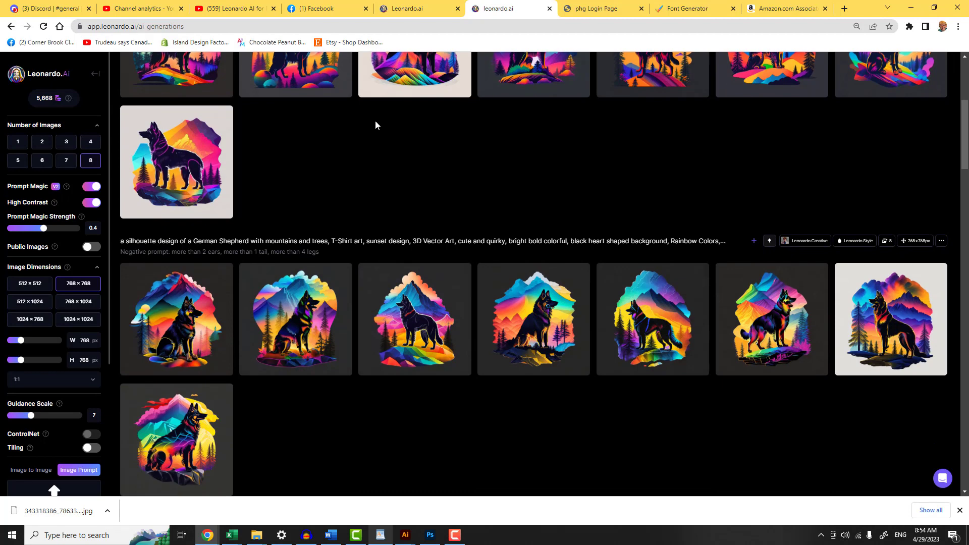
scroll(404, 151, "up", 3)
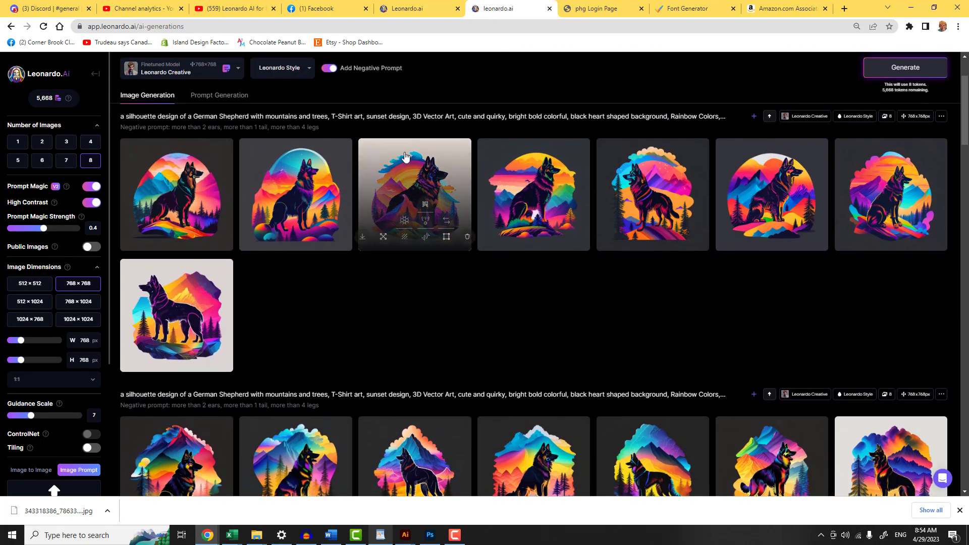
scroll(404, 154, "up", 2)
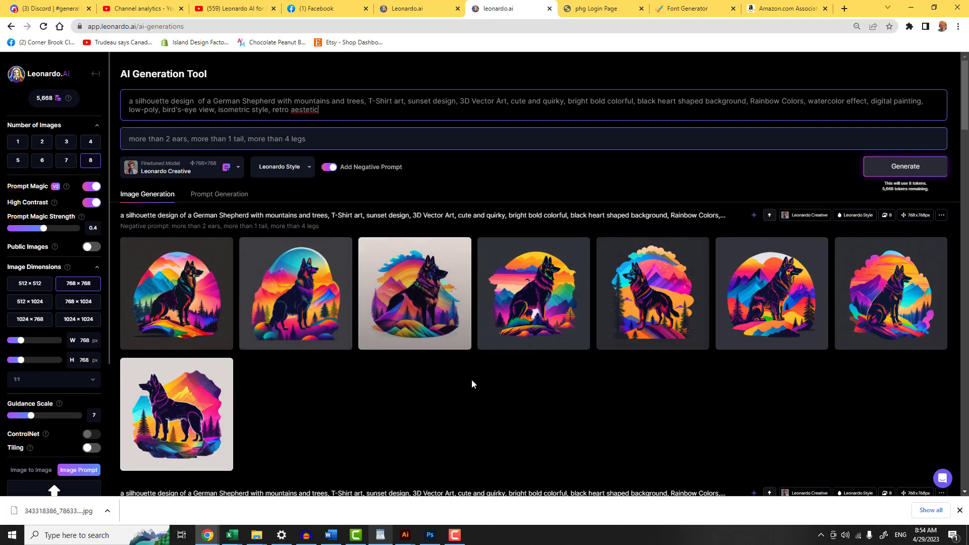
mouse_move(385, 336)
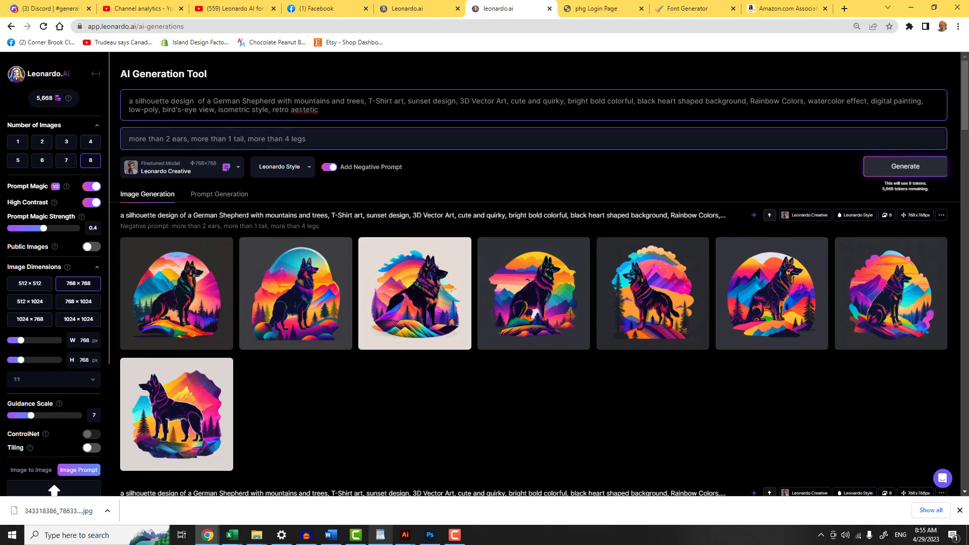
Step: Correct the misspelled last word of the prompt to "aesthetic", generate the images and compare them with the previous set
right_click(302, 109)
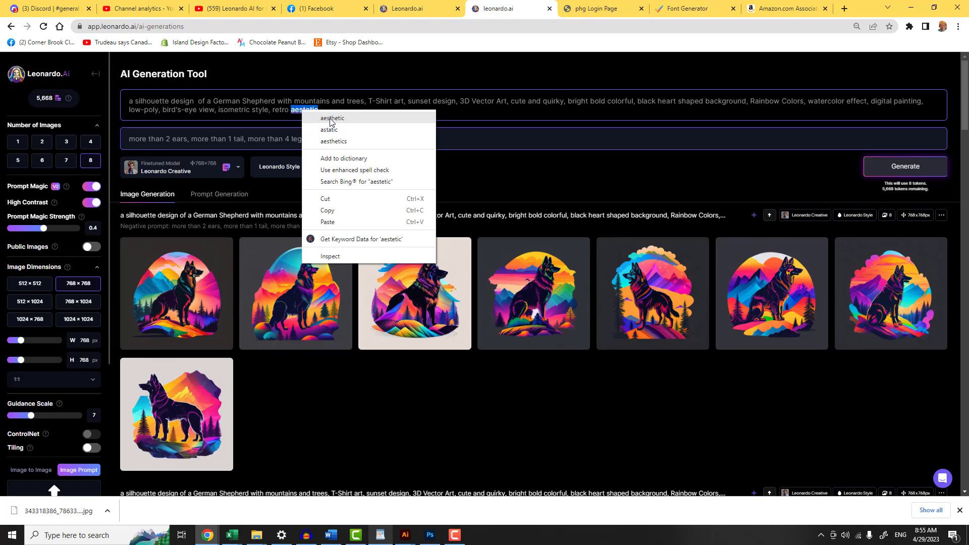
key("Escape")
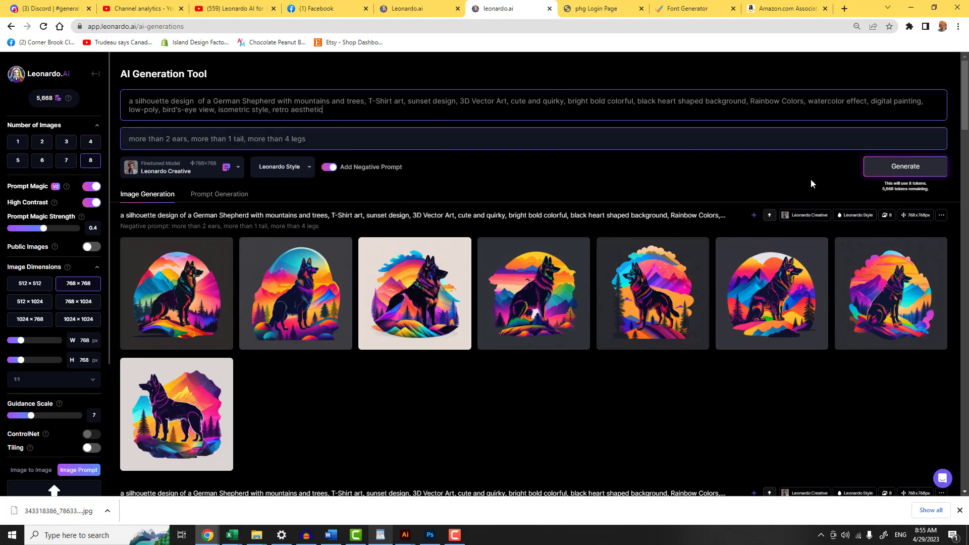
left_click(901, 173)
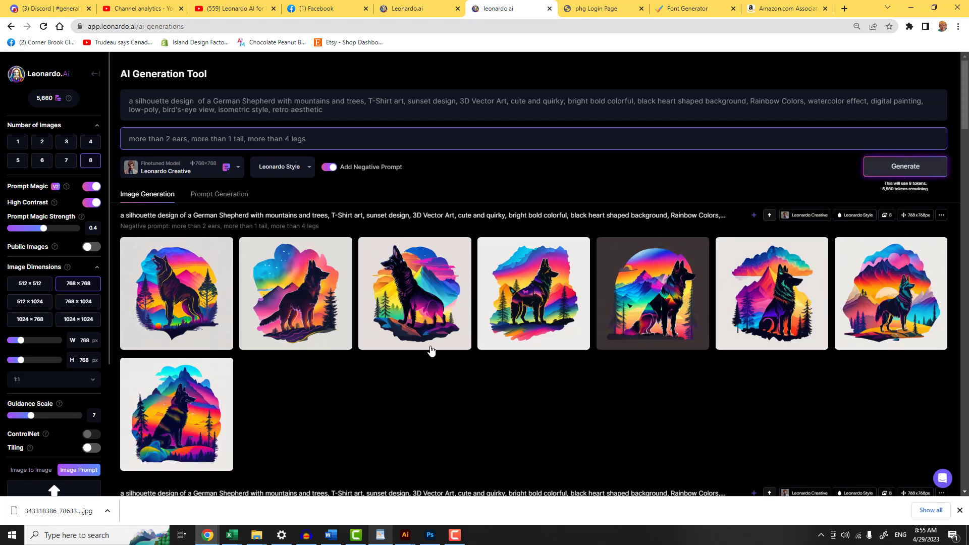
mouse_move(428, 328)
scroll(409, 393, "down", 4)
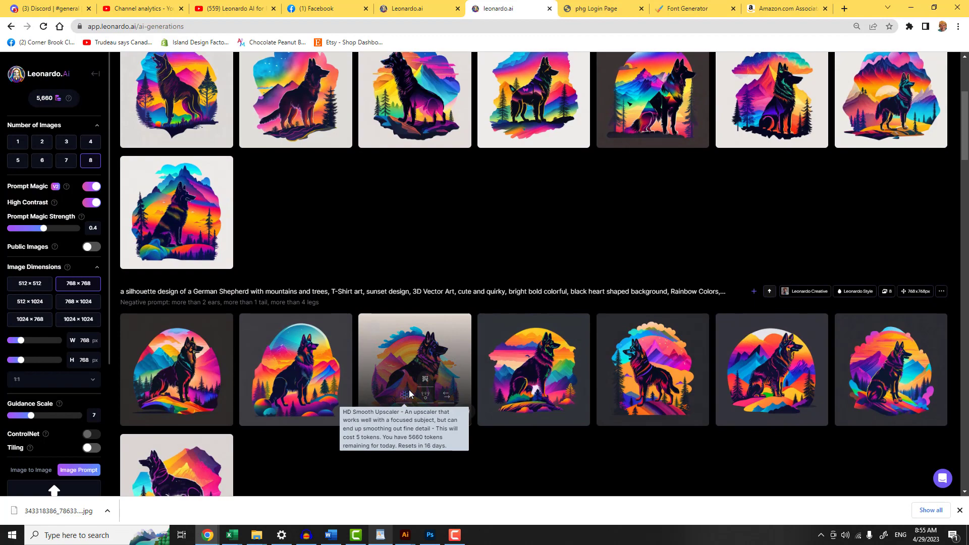
scroll(409, 393, "up", 2)
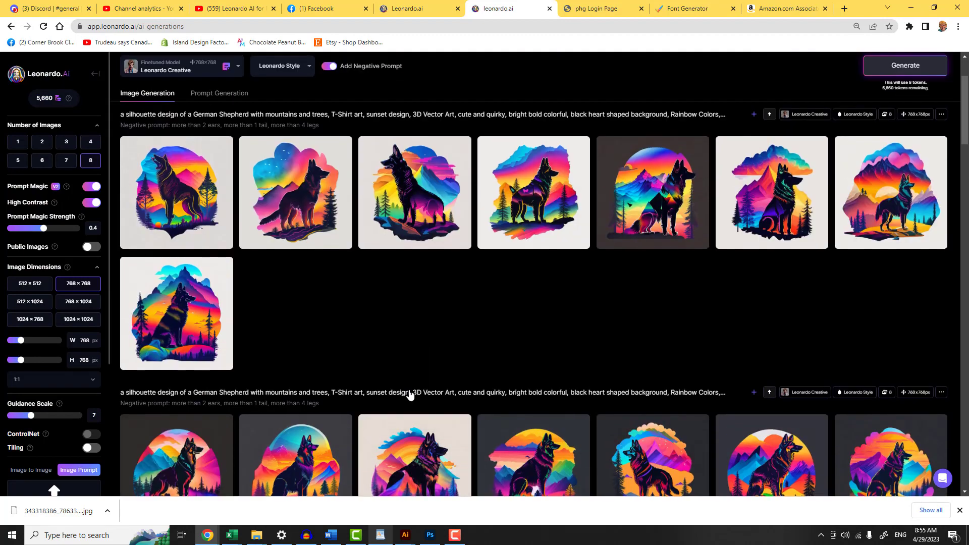
scroll(410, 394, "down", 1)
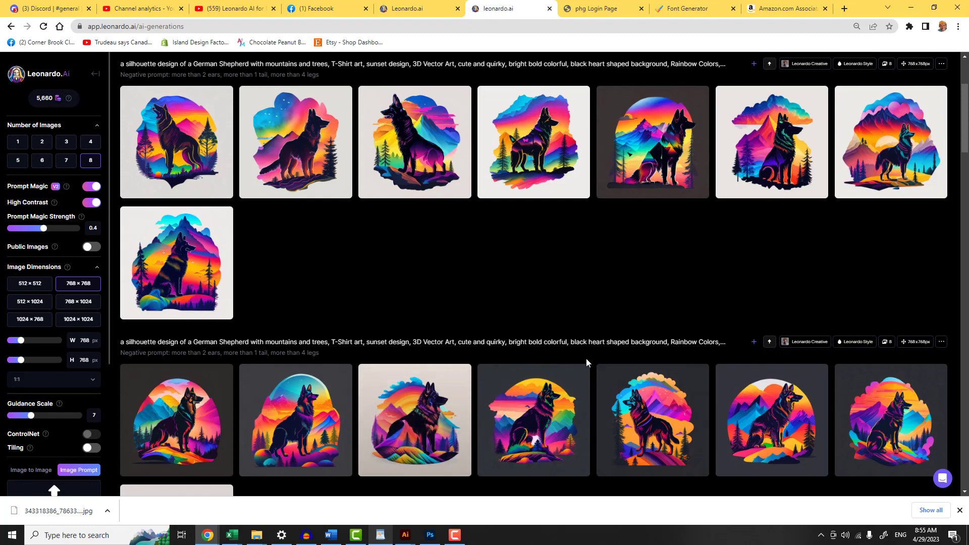
scroll(586, 358, "up", 3)
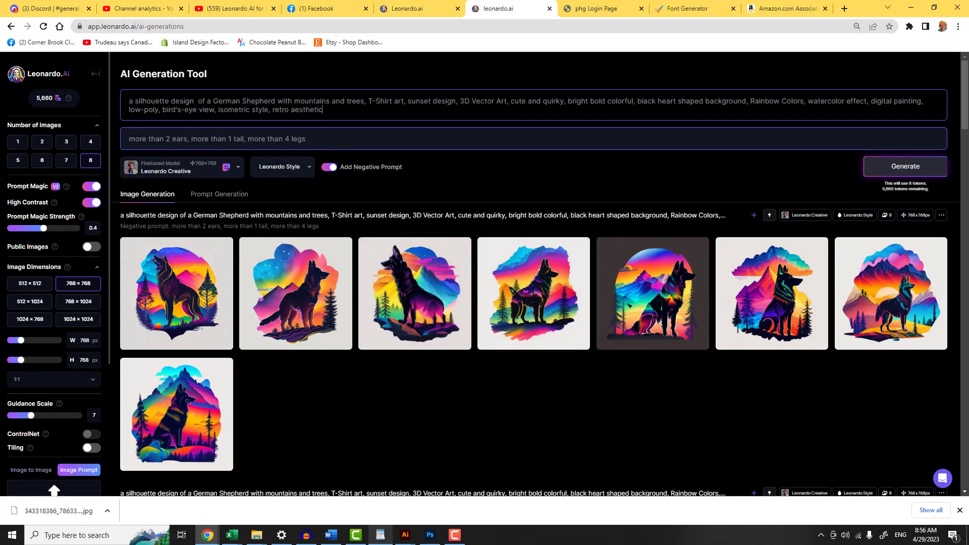
Step: Undo the spelling correction, append ", focused on the character" to the prompt, and generate and review the images
key("ctrl+z")
left_click(319, 110)
type("focused on the character")
key("Return")
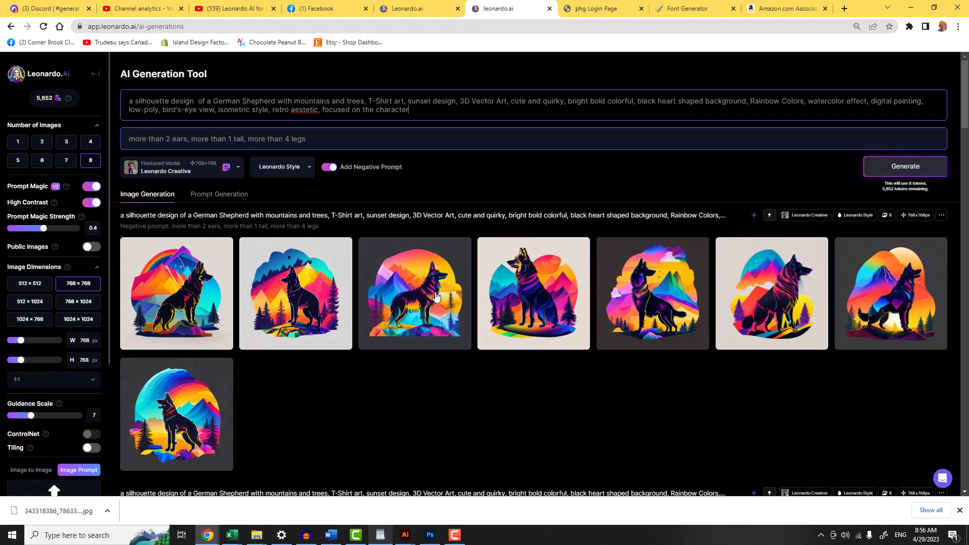
scroll(441, 275, "down", 3)
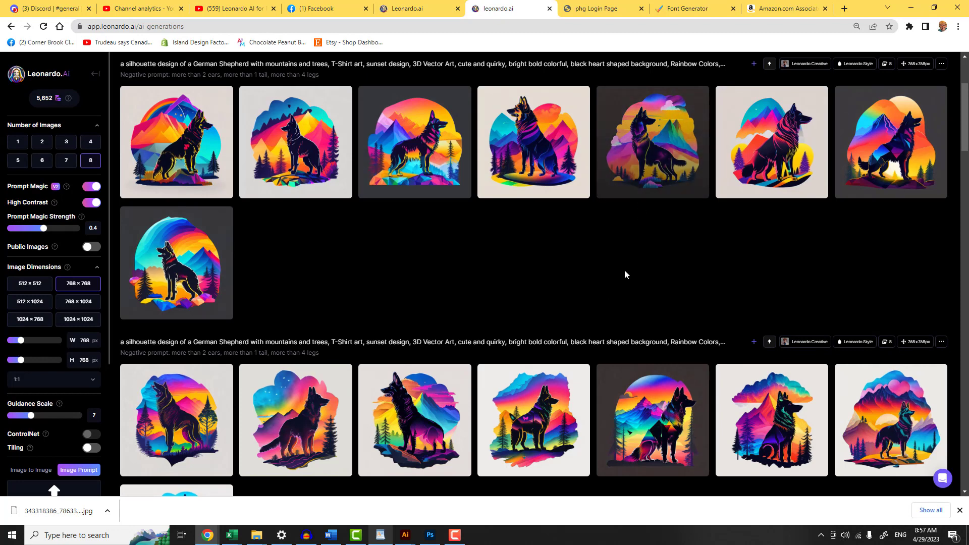
scroll(623, 272, "up", 3)
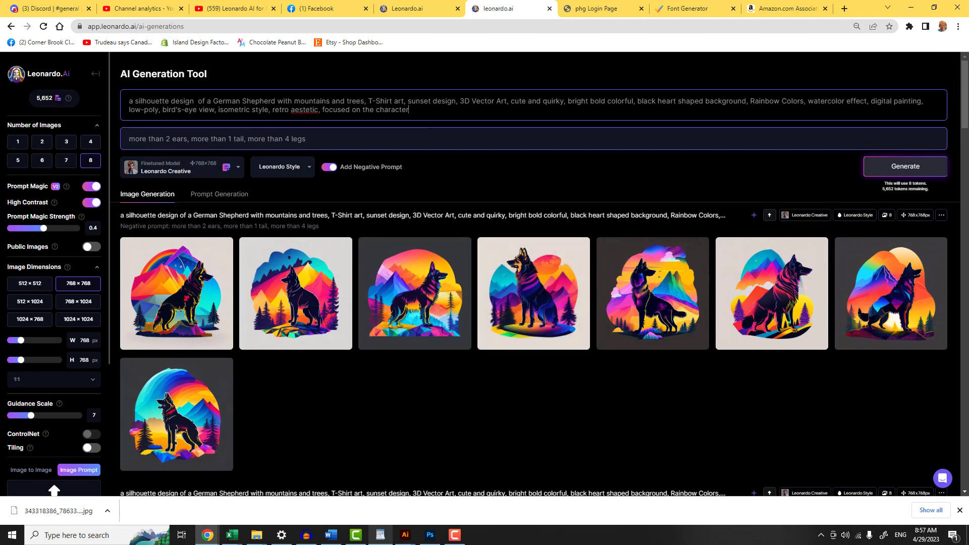
Step: Append ", 4K resolution" to the end of the prompt, generate the images and review them
left_click(410, 110)
type("4K resoulution")
left_click(890, 166)
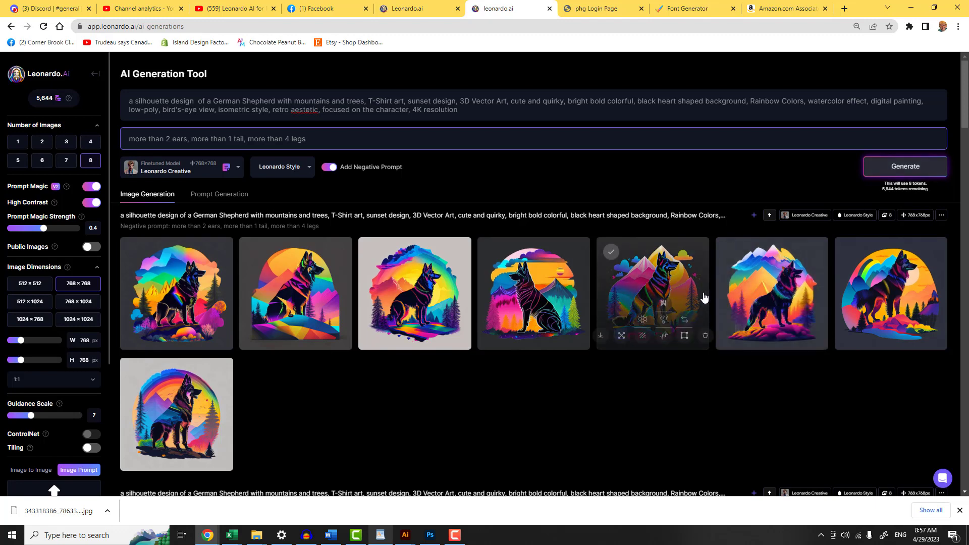
scroll(705, 296, "down", 3)
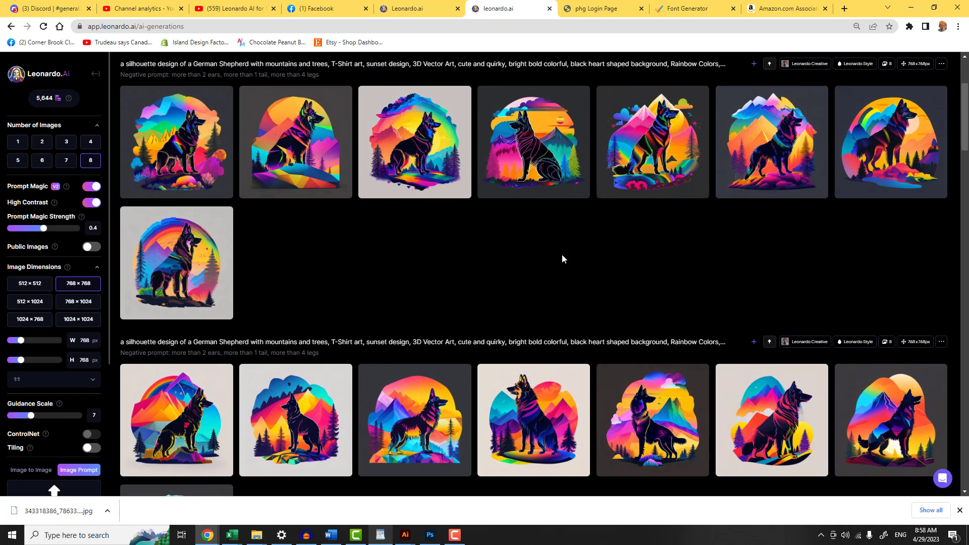
scroll(534, 272, "up", 1)
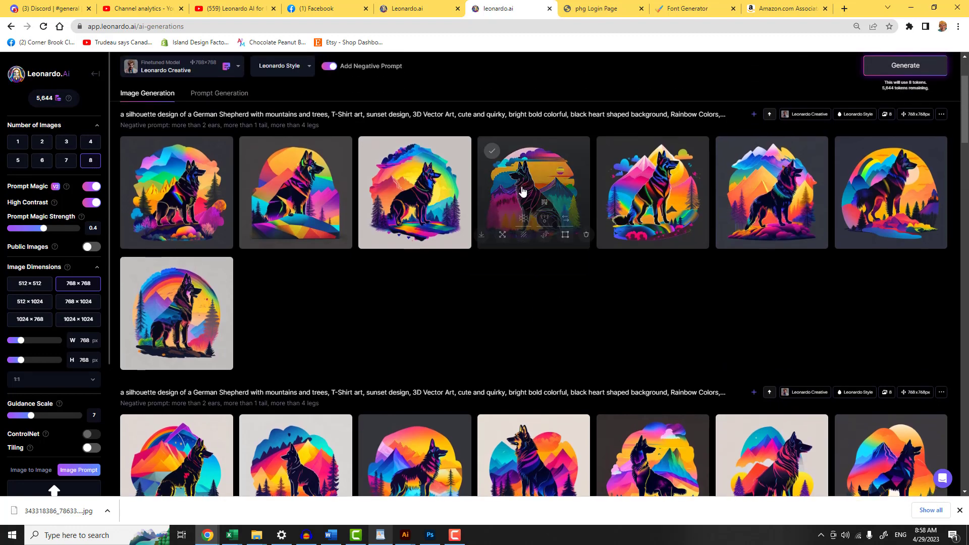
Step: View the newest set's fourth image, the sitting dog facing left, at full size and close it
left_click(529, 194)
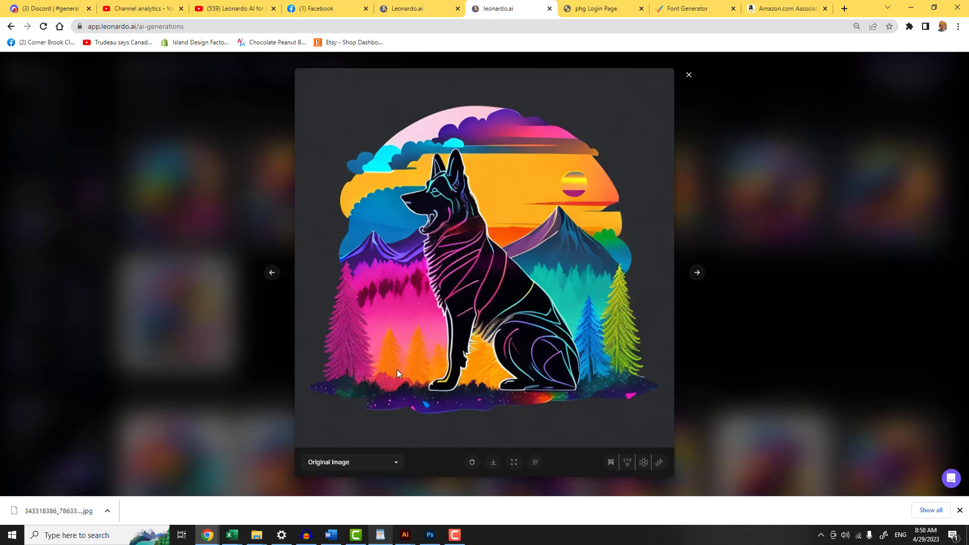
left_click(690, 76)
scroll(465, 298, "up", 2)
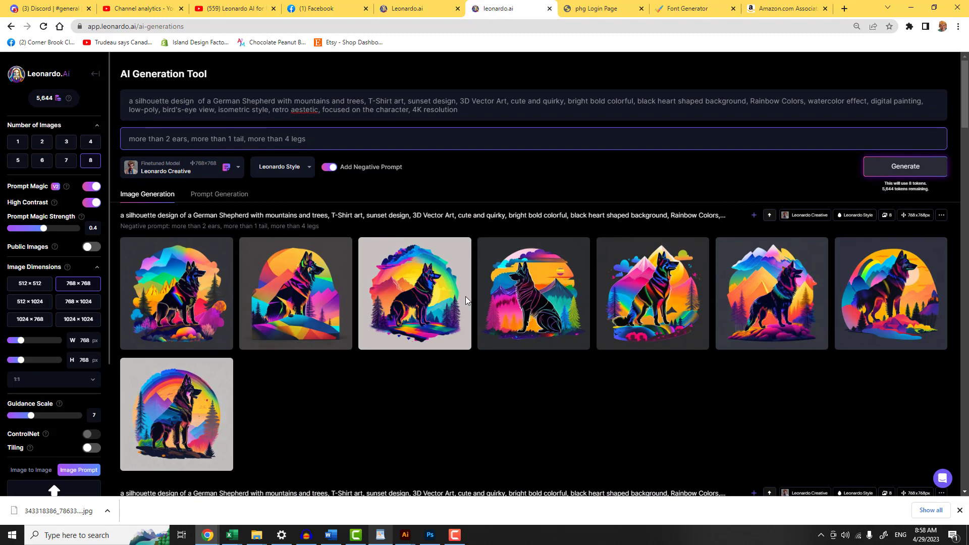
Step: Append ", photorealistic rendering" to the end of the prompt, generate the images and compare them with the previous set
left_click(464, 110)
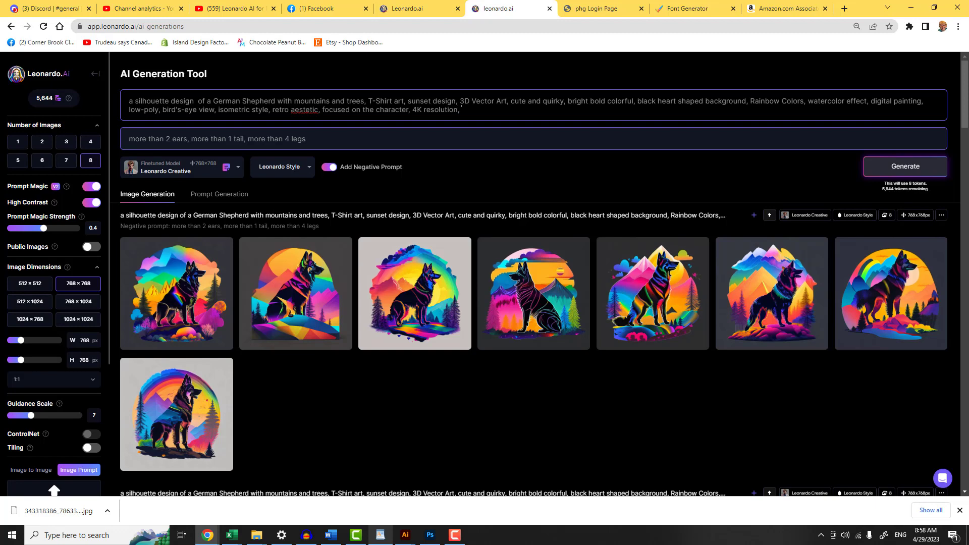
type("photorealistic rendering")
left_click(898, 168)
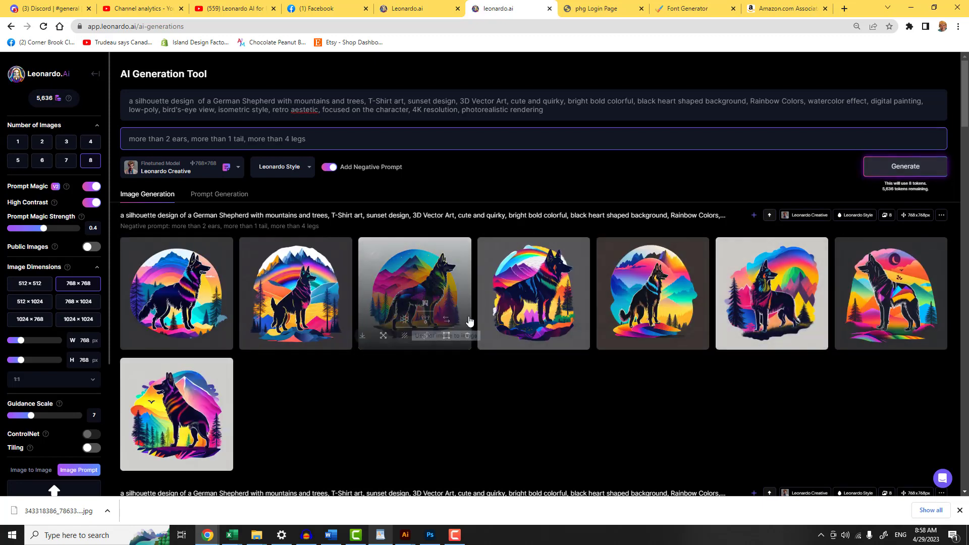
scroll(486, 302, "down", 3)
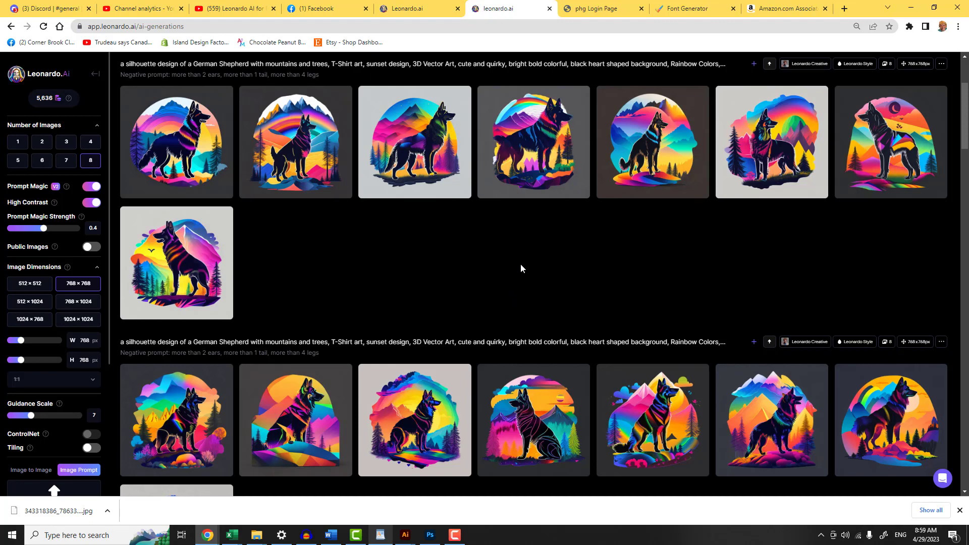
scroll(520, 263, "up", 2)
scroll(520, 264, "down", 2)
scroll(521, 268, "up", 3)
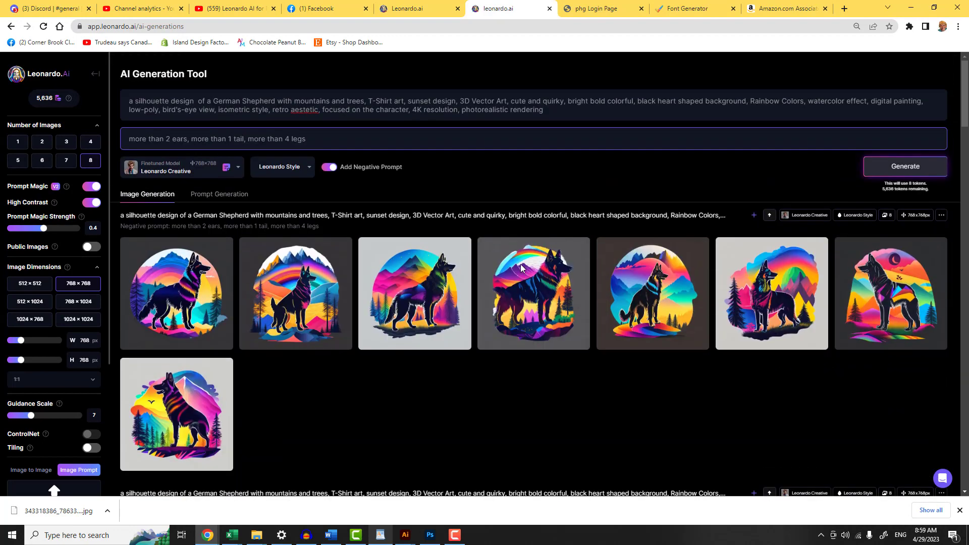
mouse_move(872, 307)
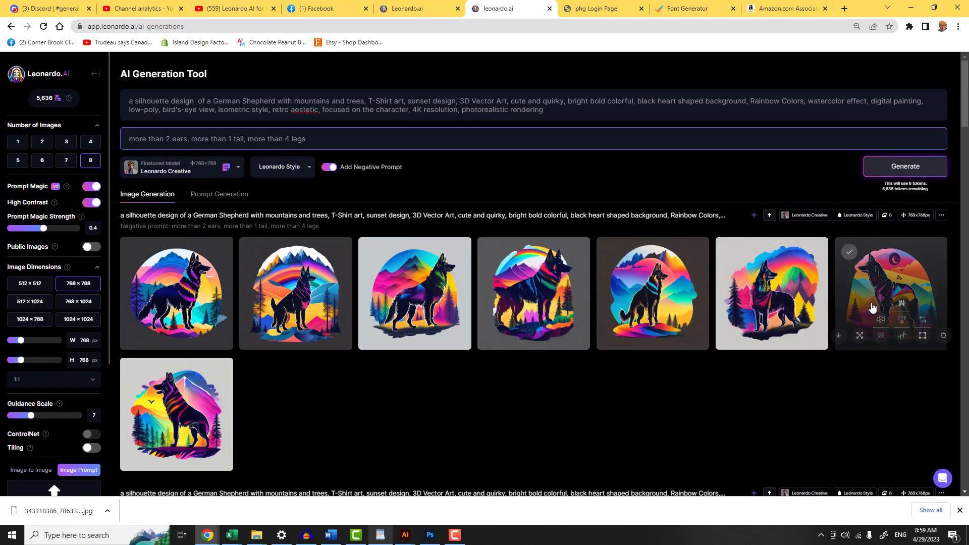
Step: Append ", rendering using Cinema 4D, front sid" to the end of the prompt and generate the images
left_click(562, 109)
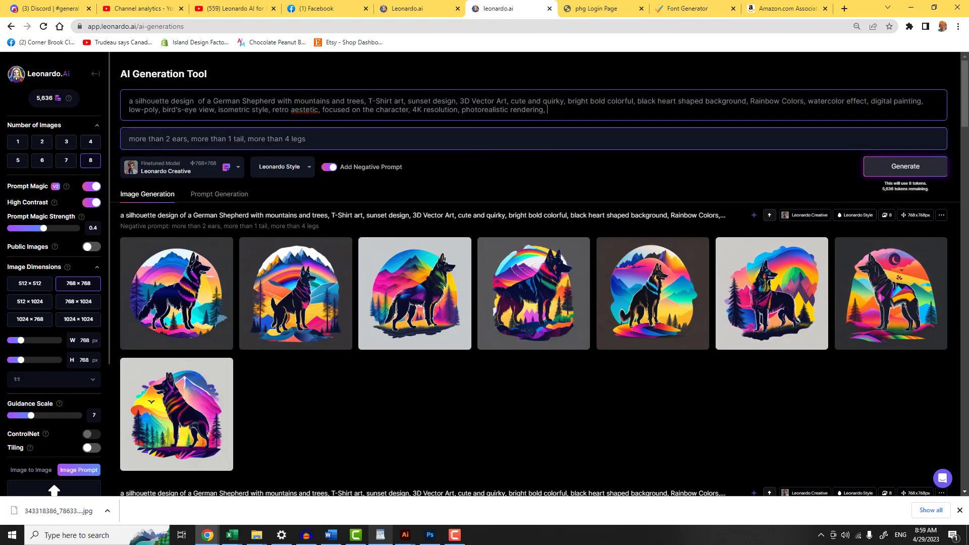
type(", rendering using Cinema 4D, front sid")
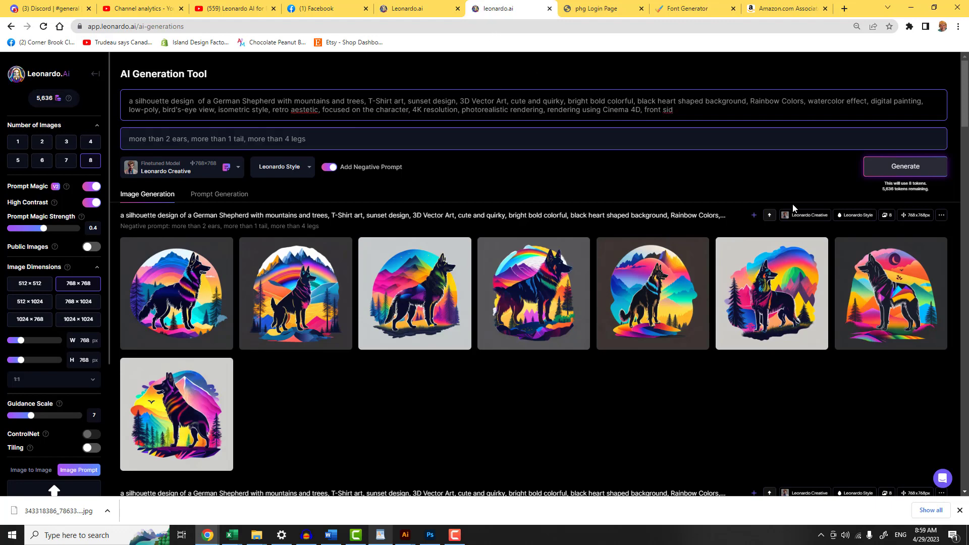
left_click(903, 171)
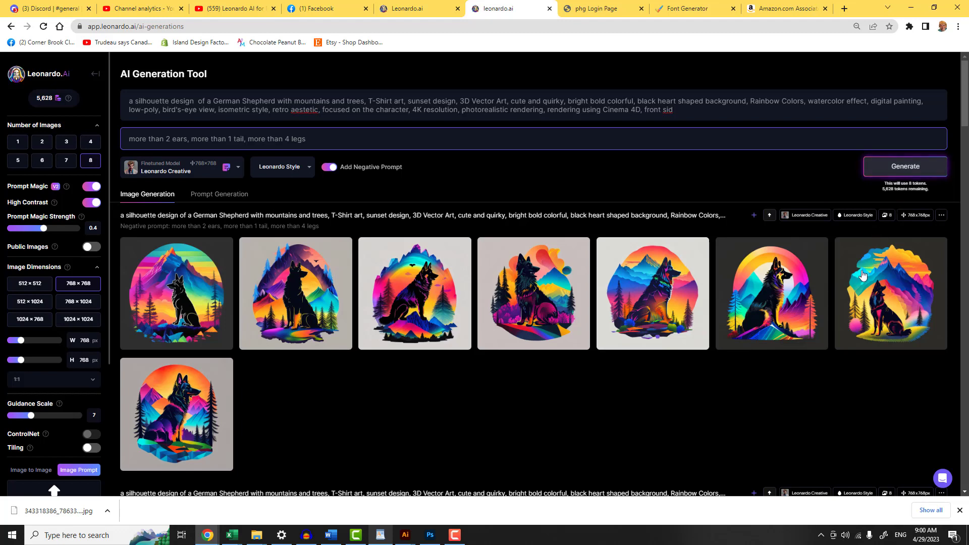
mouse_move(550, 334)
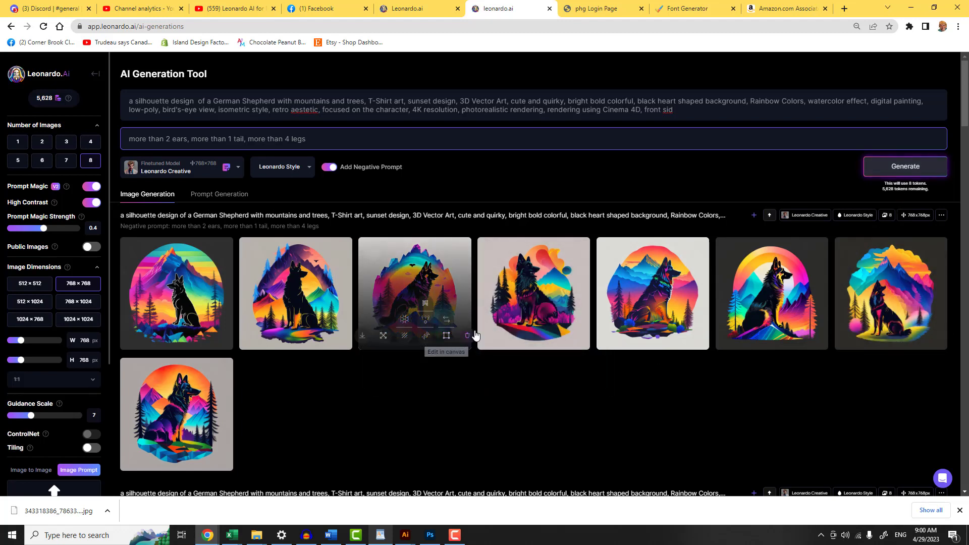
Step: Compare the newest images with all the earlier generation sets, down to the end of the generation history
scroll(537, 309, "down", 3)
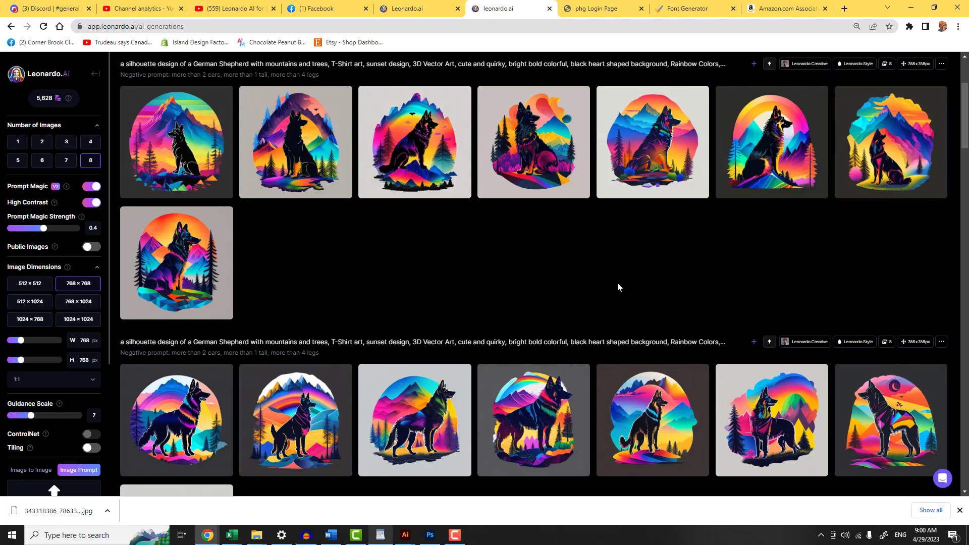
scroll(617, 283, "down", 4)
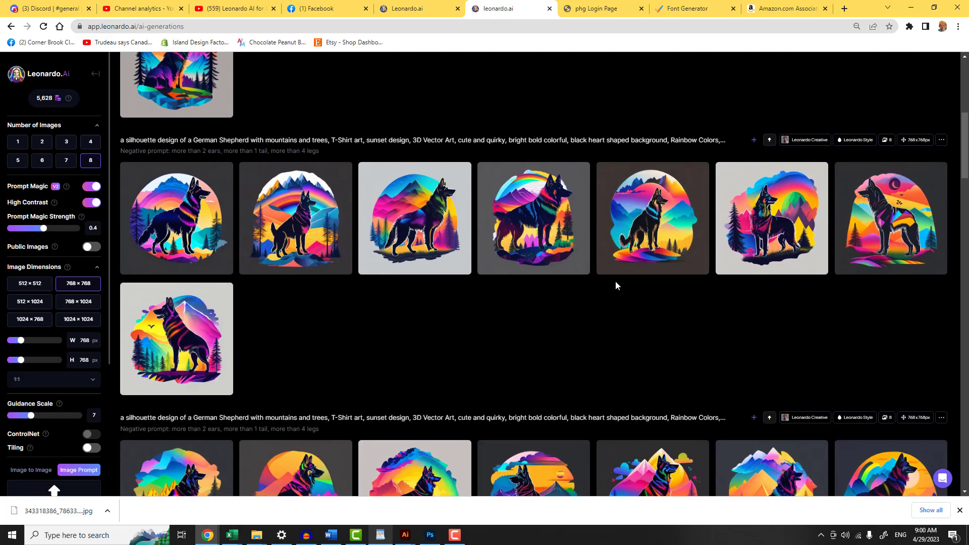
scroll(615, 281, "up", 3)
scroll(615, 279, "up", 2)
scroll(616, 280, "down", 10)
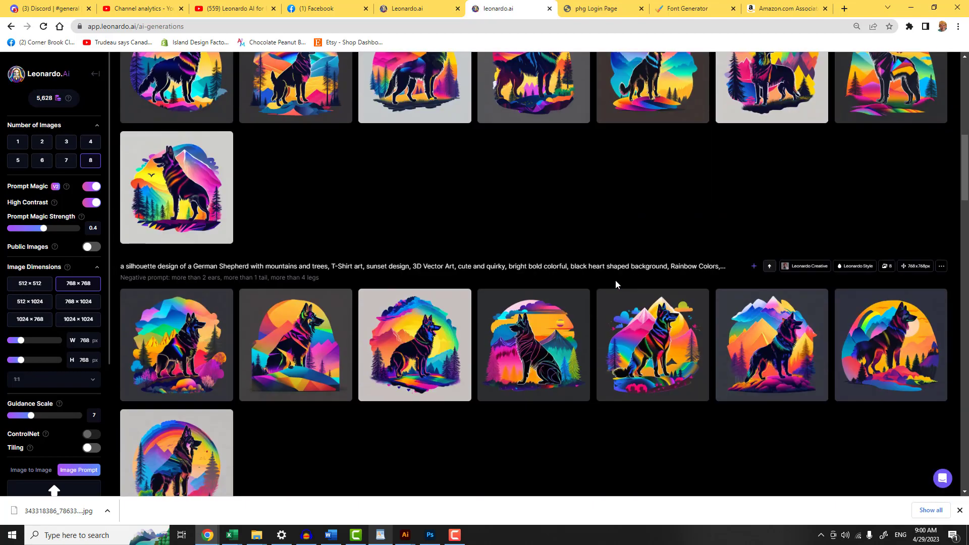
scroll(616, 280, "down", 7)
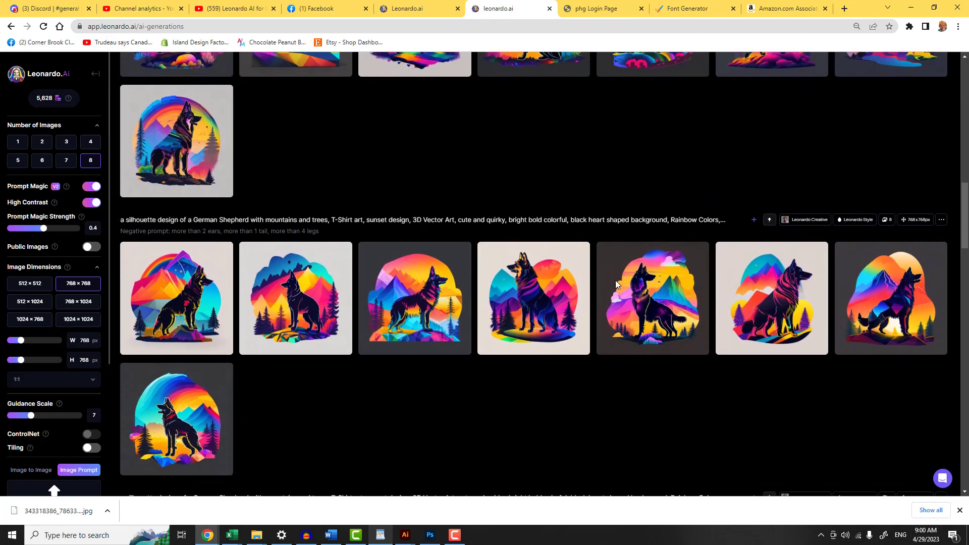
scroll(616, 284, "down", 10)
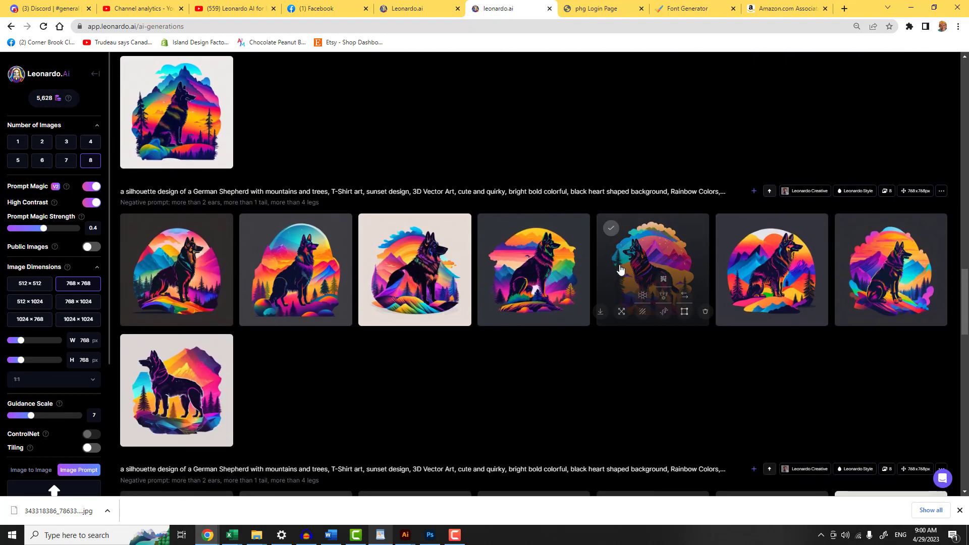
scroll(618, 275, "down", 2)
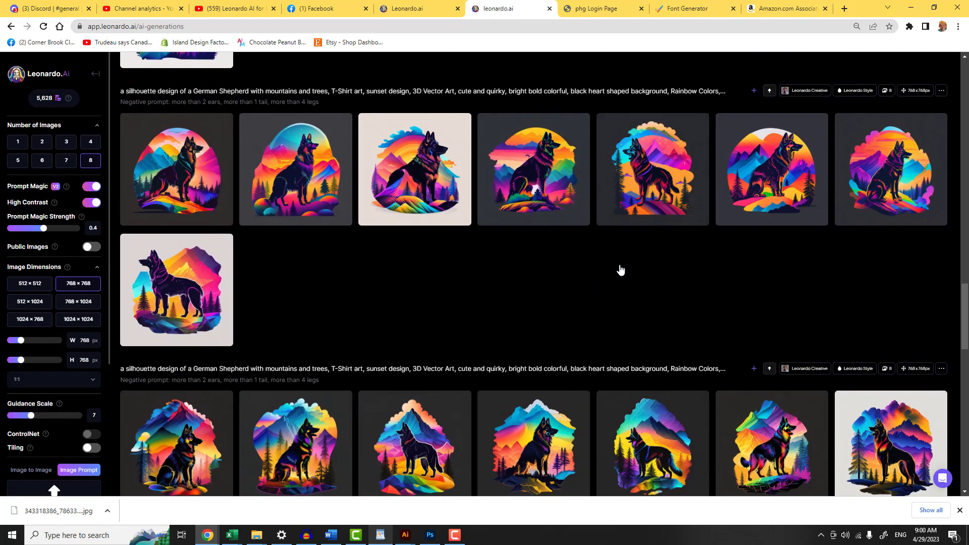
scroll(620, 270, "down", 2)
scroll(620, 268, "down", 4)
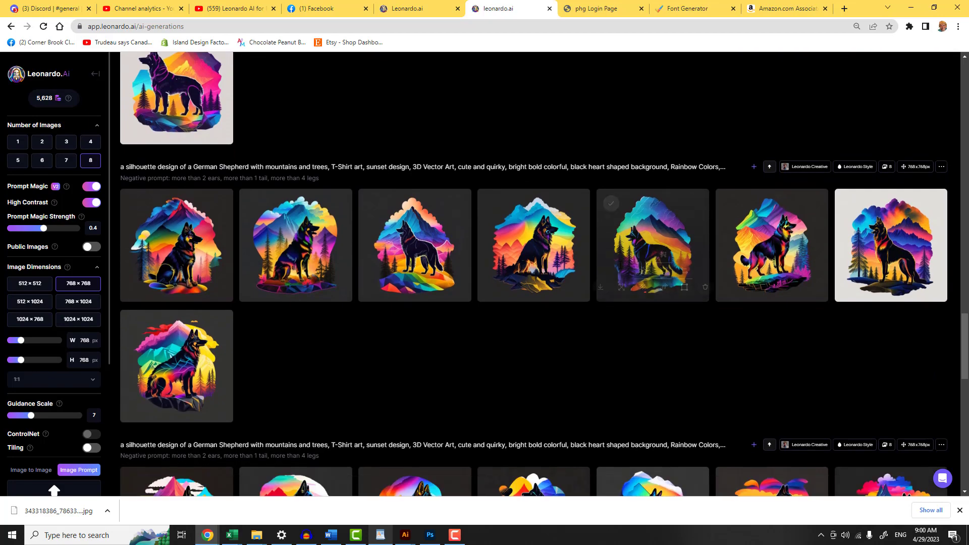
scroll(620, 268, "down", 2)
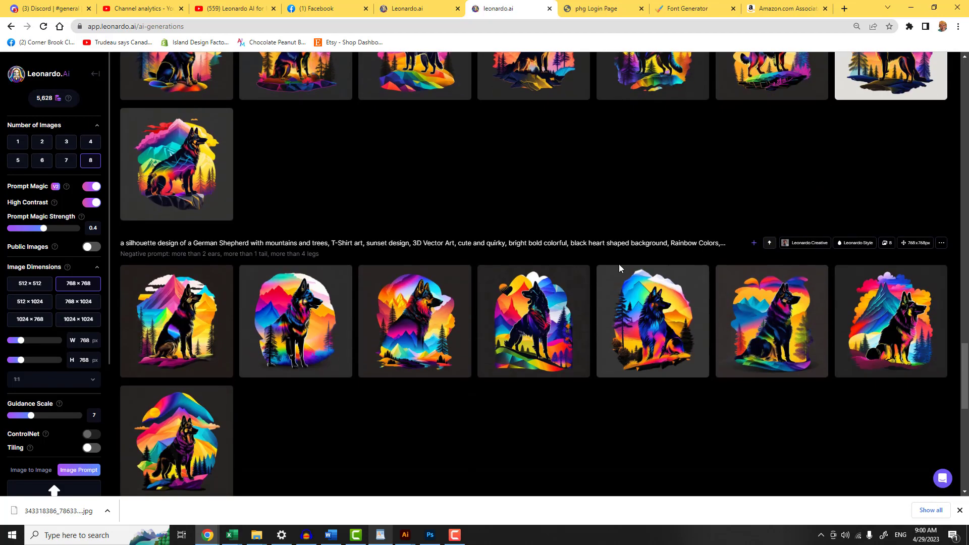
scroll(620, 268, "down", 6)
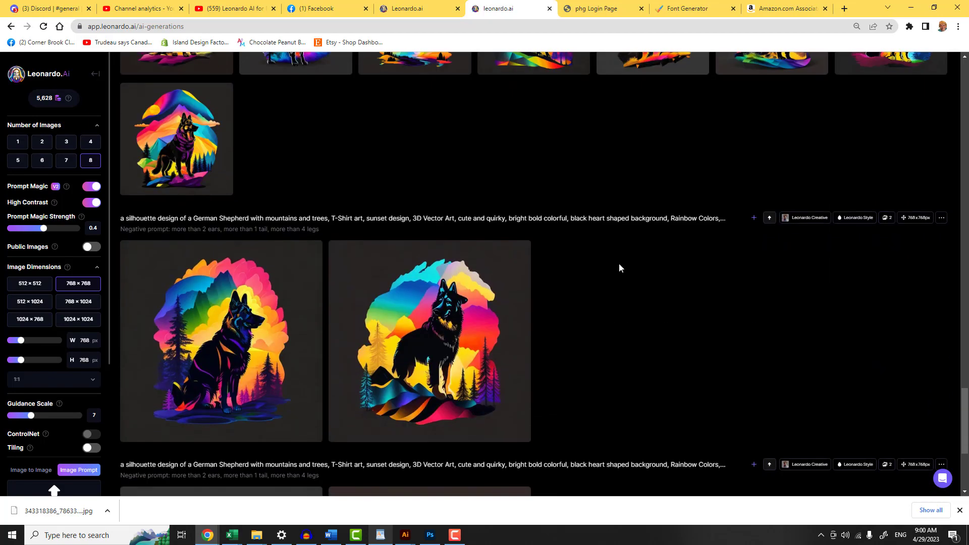
scroll(619, 267, "down", 5)
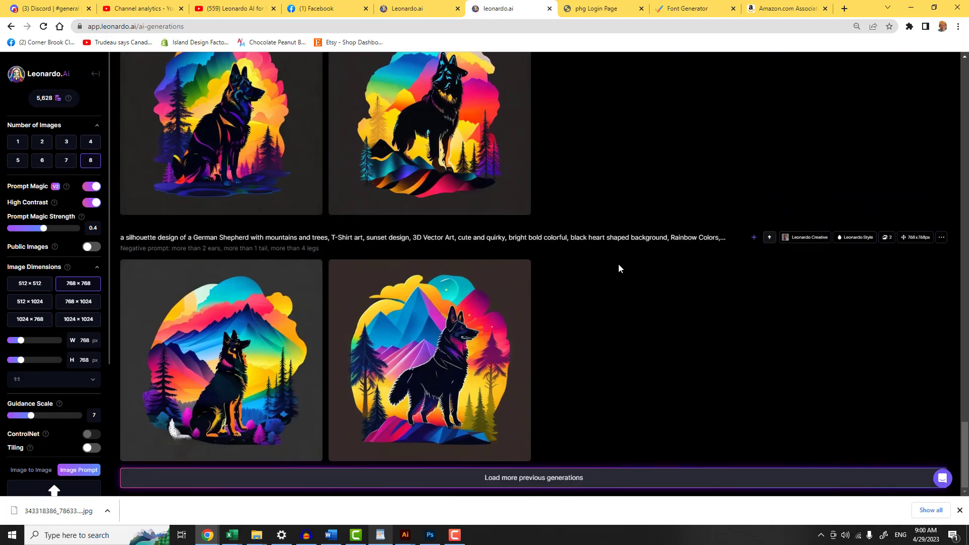
Step: Load more previous generations and review how the dog designs evolved, back to the early orange sunset silhouettes and the Yorkshire Terrier versions
left_click(525, 478)
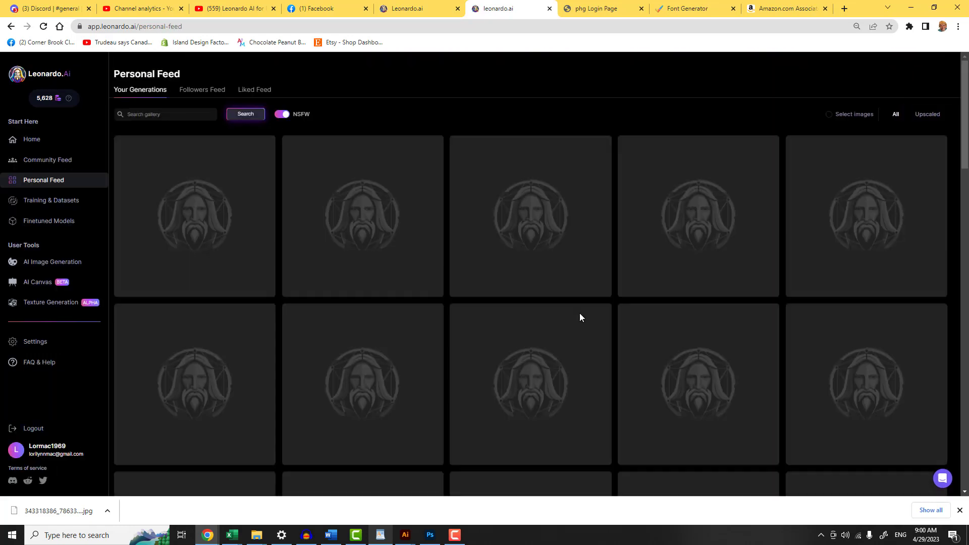
scroll(580, 312, "down", 7)
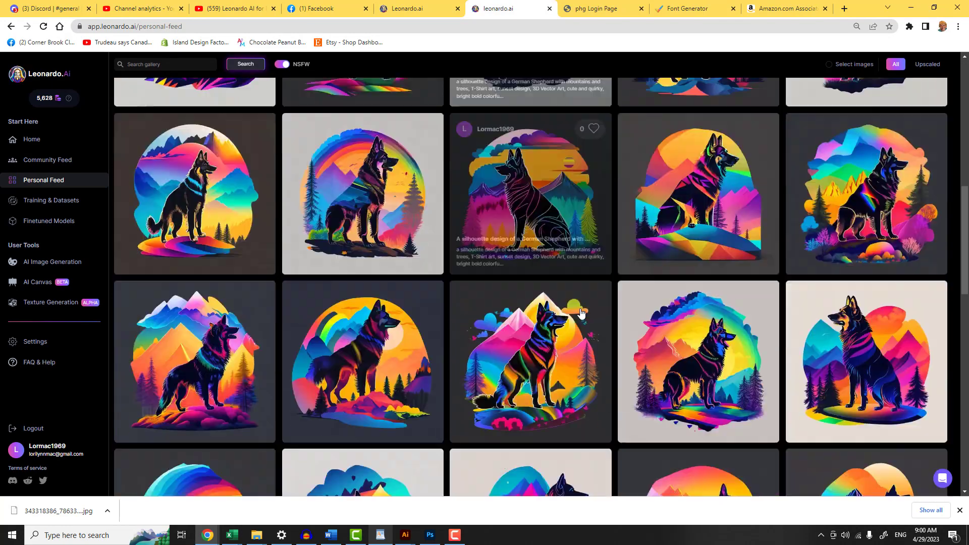
scroll(580, 313, "down", 6)
scroll(569, 309, "down", 3)
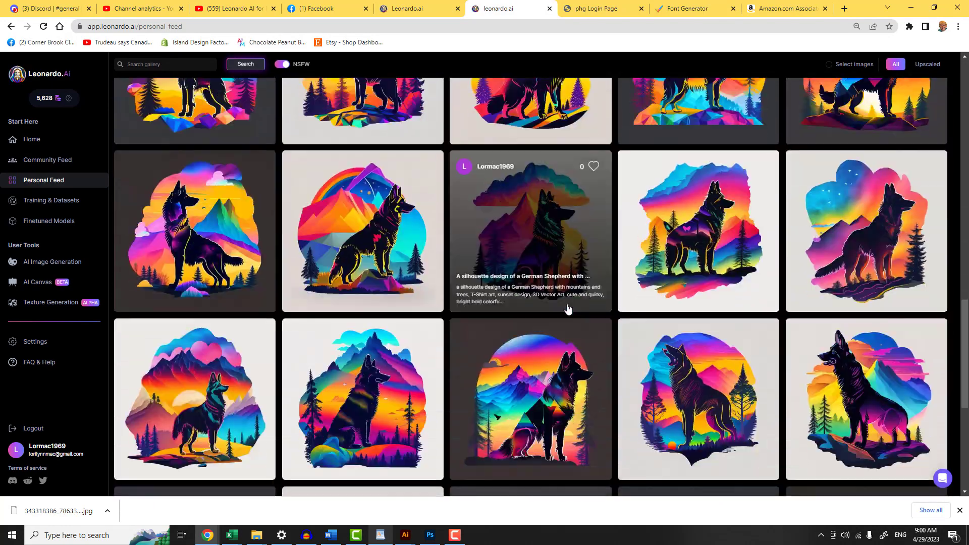
scroll(567, 308, "down", 6)
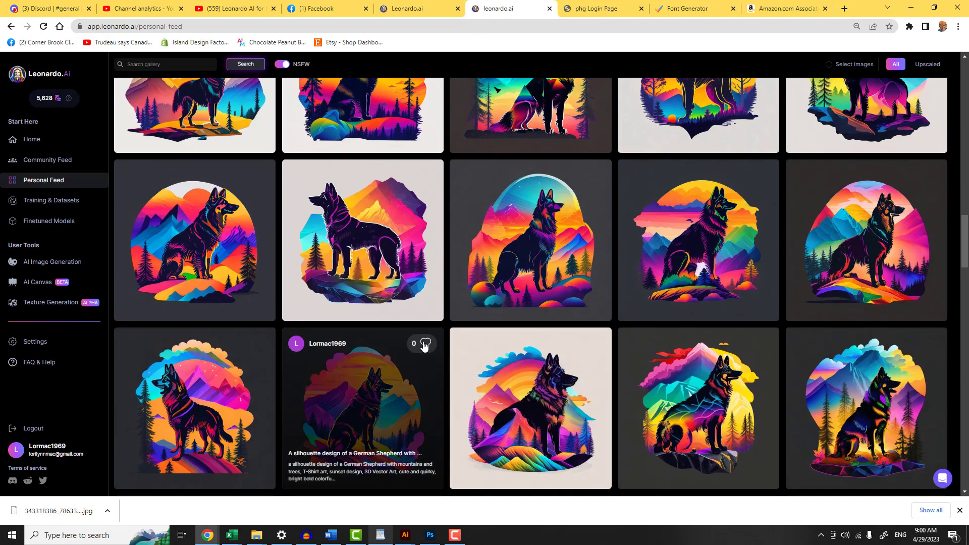
scroll(428, 343, "down", 1)
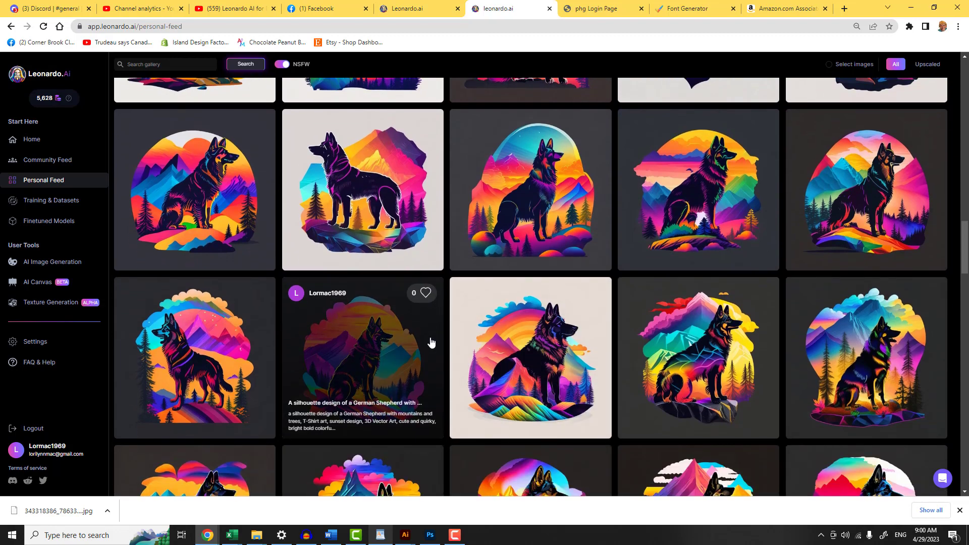
scroll(431, 343, "down", 4)
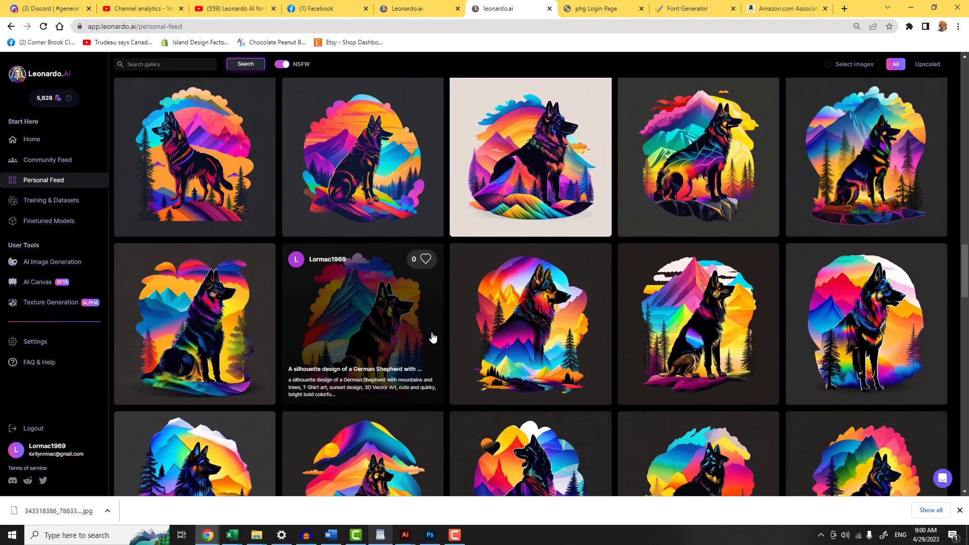
scroll(780, 249, "down", 2)
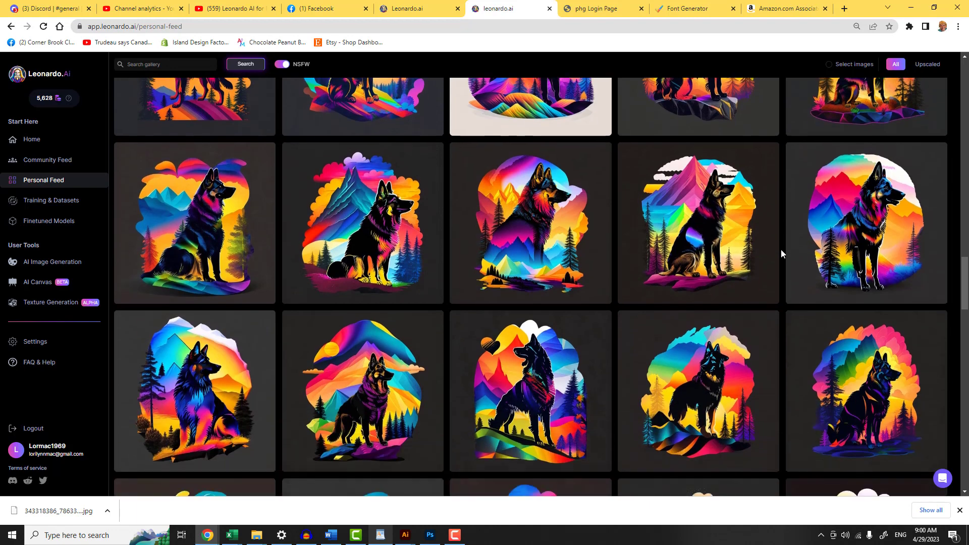
scroll(780, 249, "down", 6)
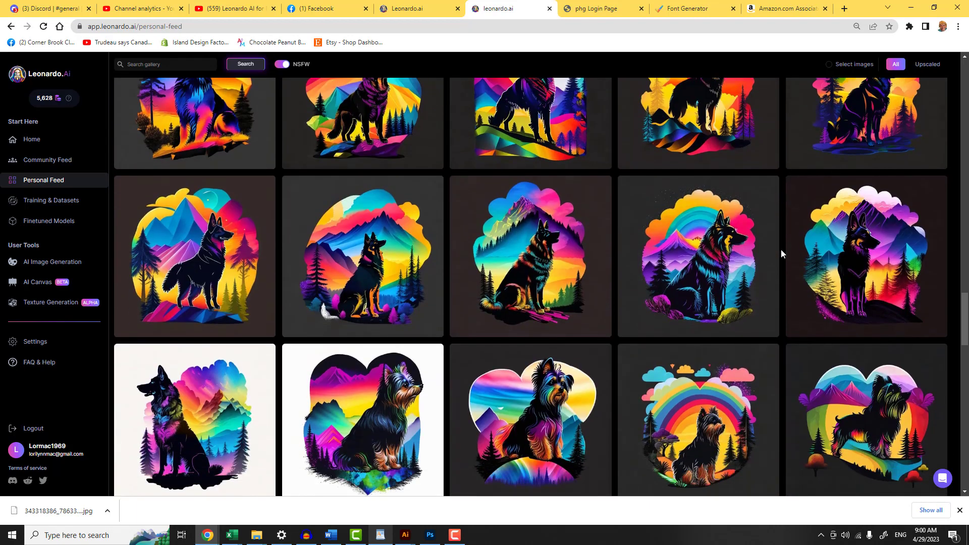
scroll(780, 249, "down", 5)
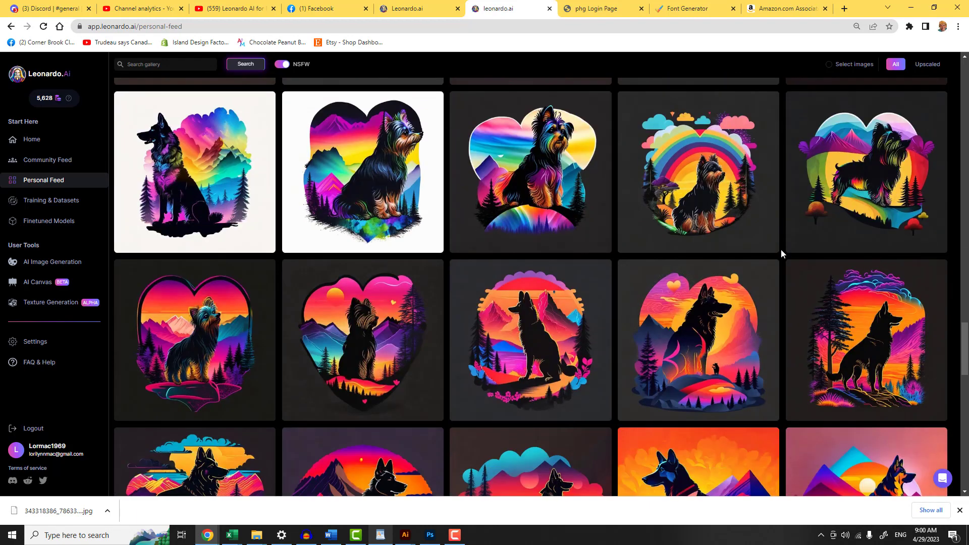
scroll(781, 252, "down", 3)
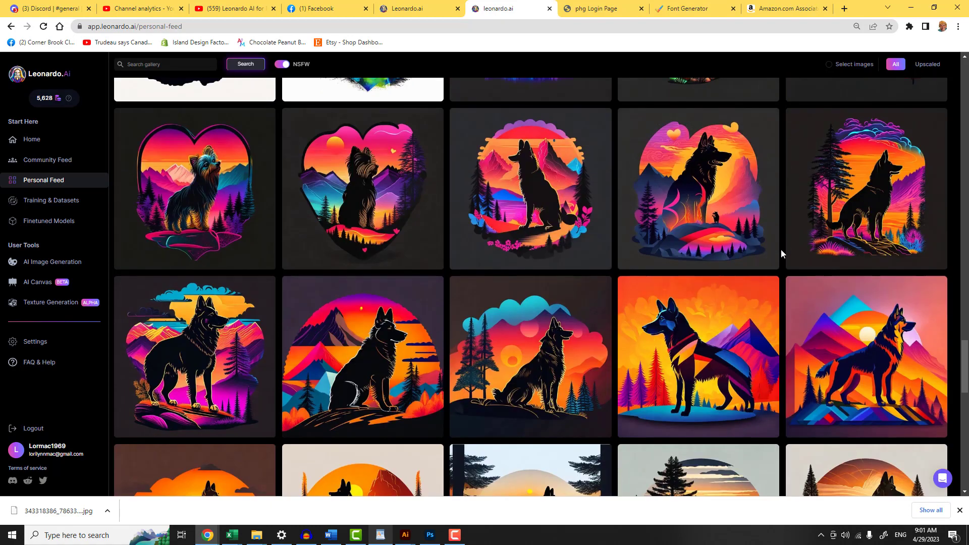
mouse_move(578, 360)
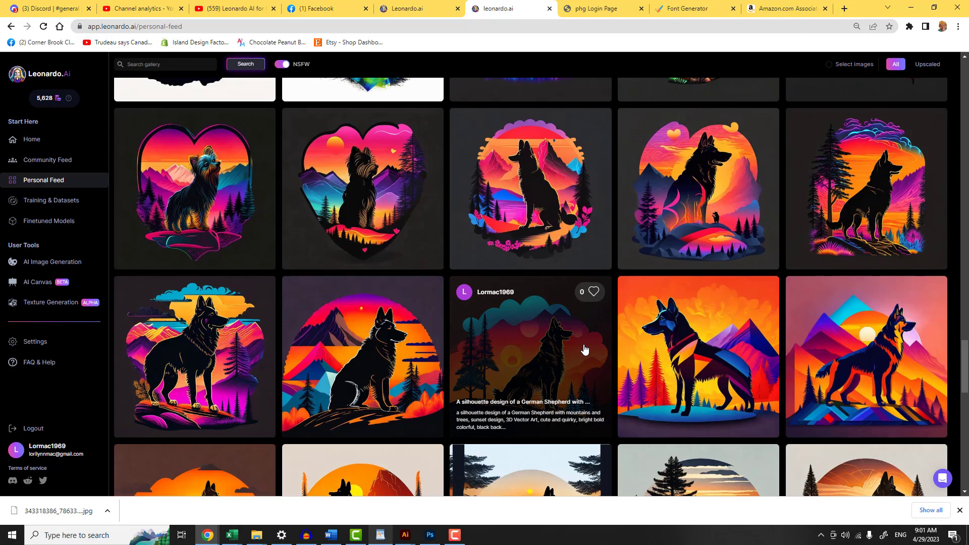
scroll(584, 349, "down", 3)
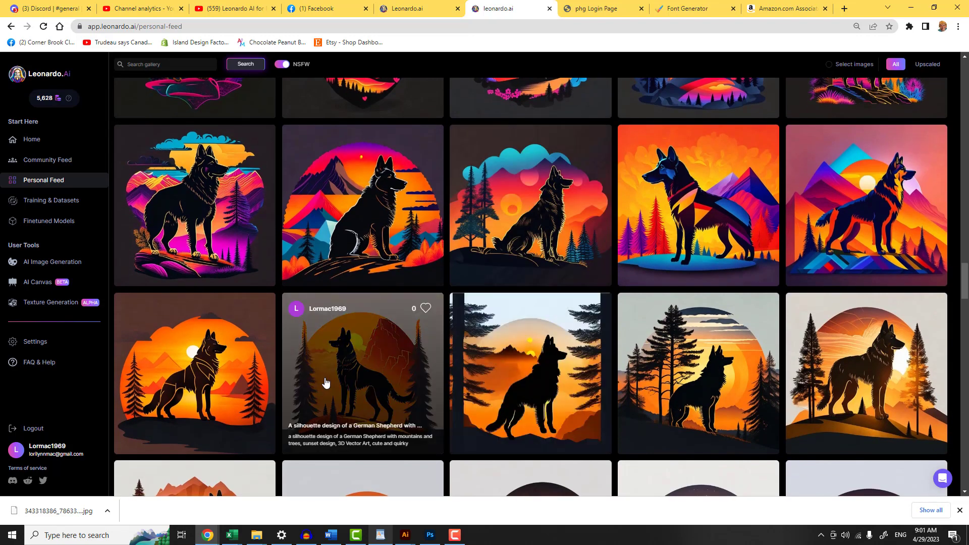
scroll(499, 362, "up", 5)
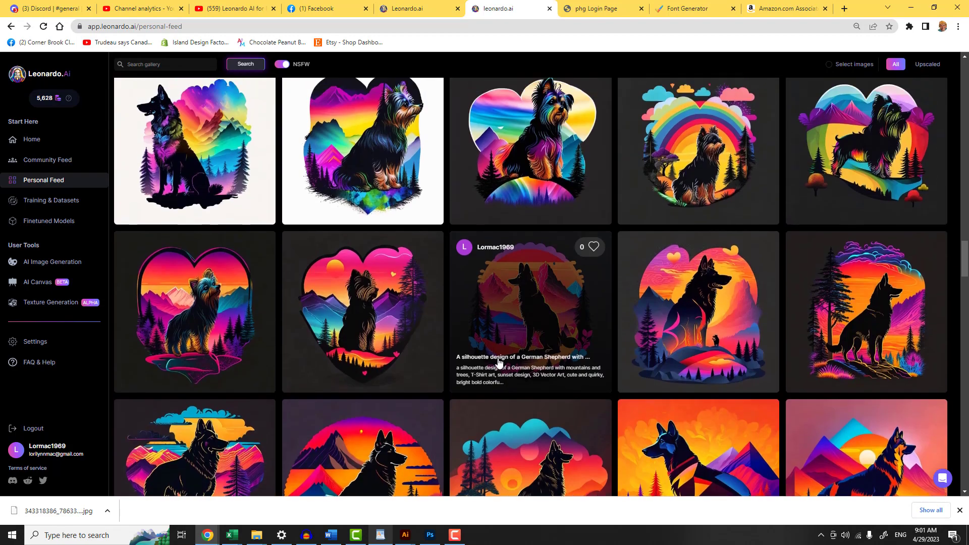
scroll(499, 363, "up", 1)
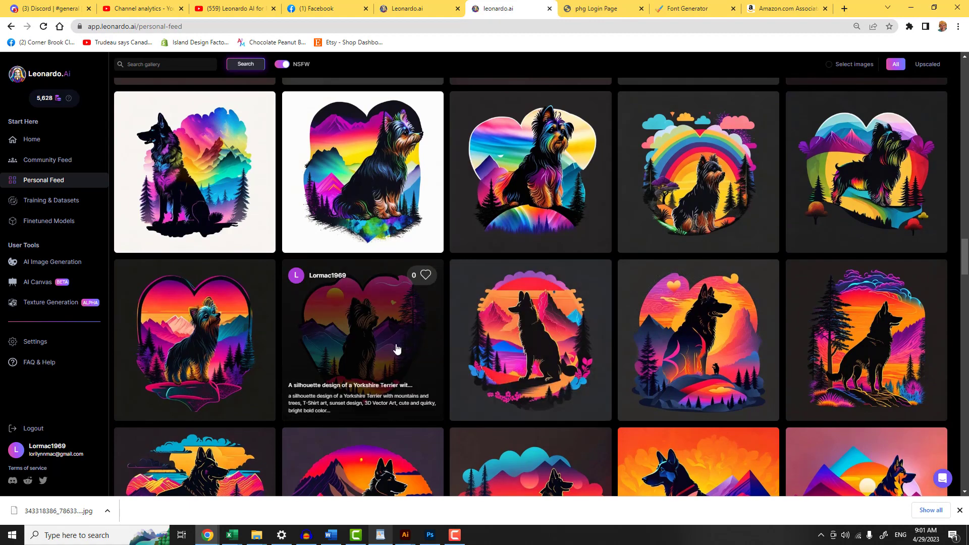
Step: Review the dog designs in the personal feed from the Yorkshire Terrier versions back to the newest German Shepherd generations
scroll(540, 337, "up", 7)
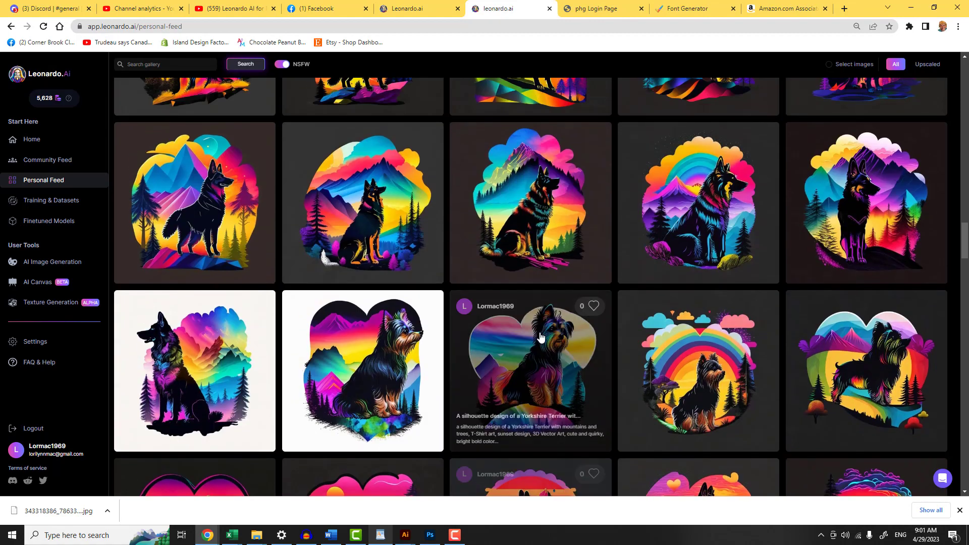
scroll(540, 337, "up", 6)
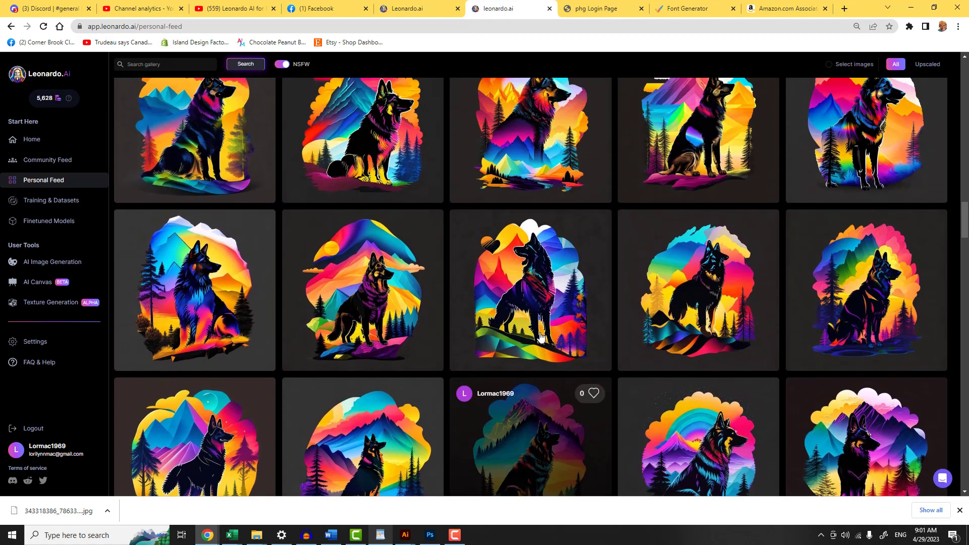
scroll(540, 337, "up", 7)
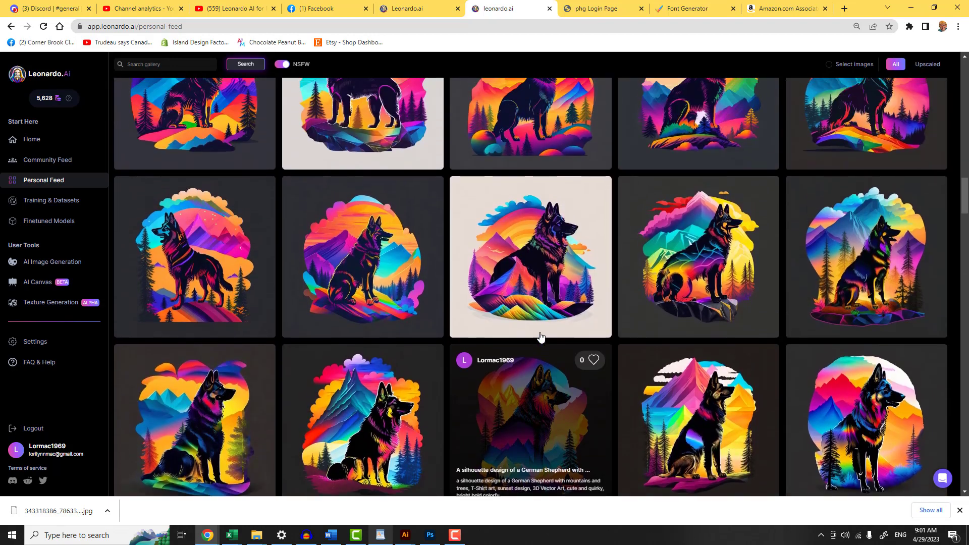
scroll(540, 337, "up", 5)
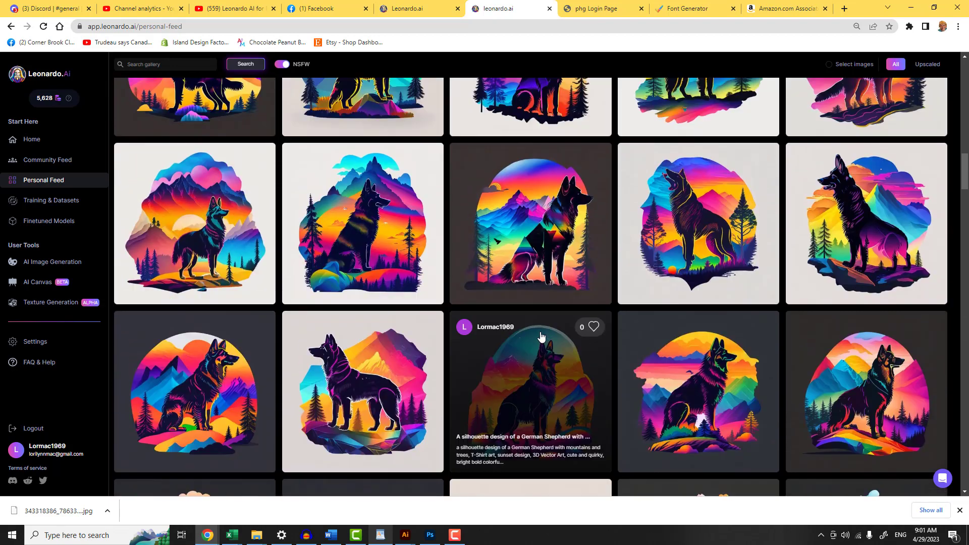
scroll(540, 337, "up", 5)
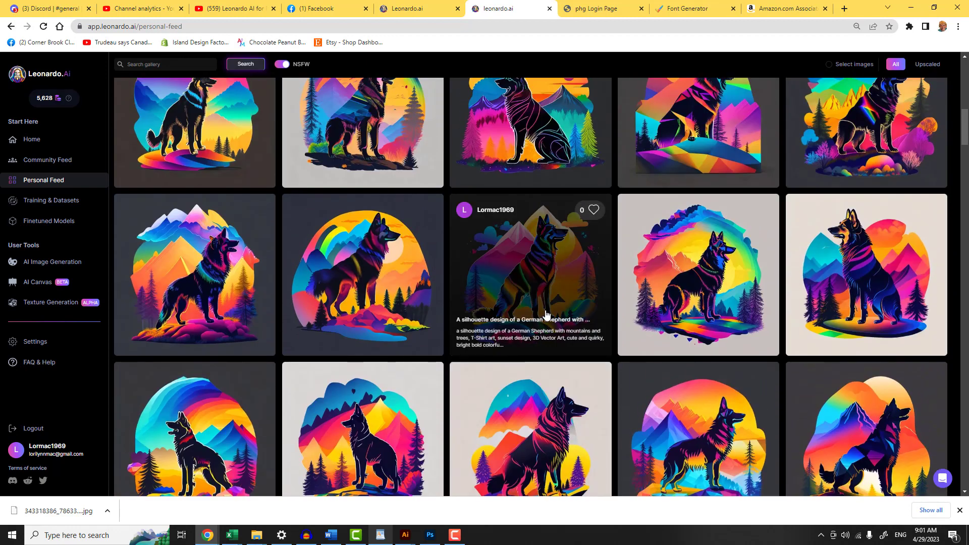
scroll(544, 308, "up", 5)
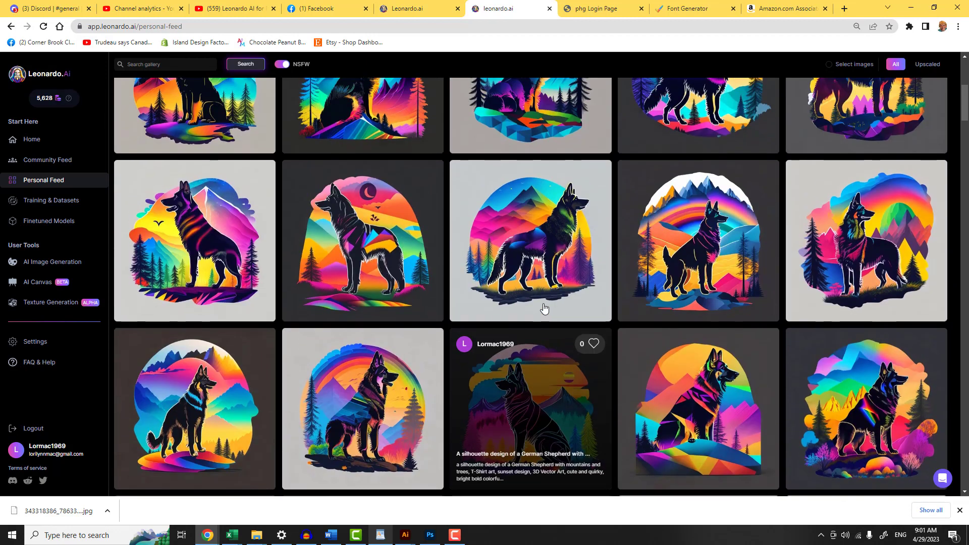
scroll(543, 307, "up", 3)
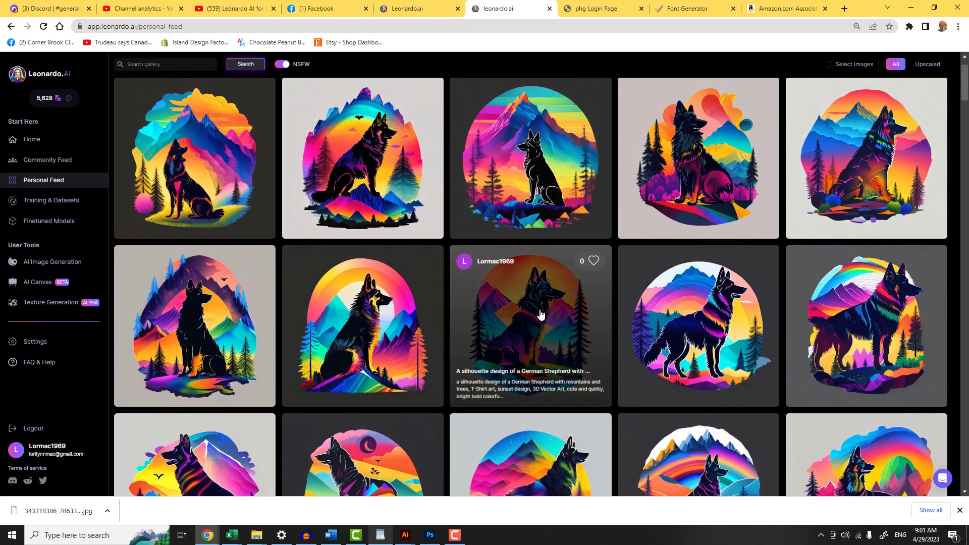
scroll(540, 314, "down", 3)
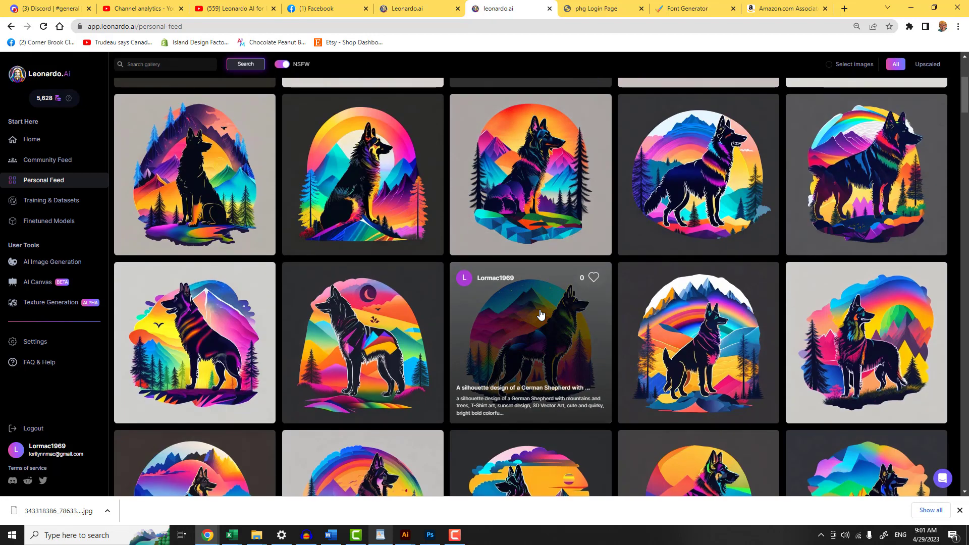
scroll(540, 314, "up", 1)
scroll(540, 314, "up", 3)
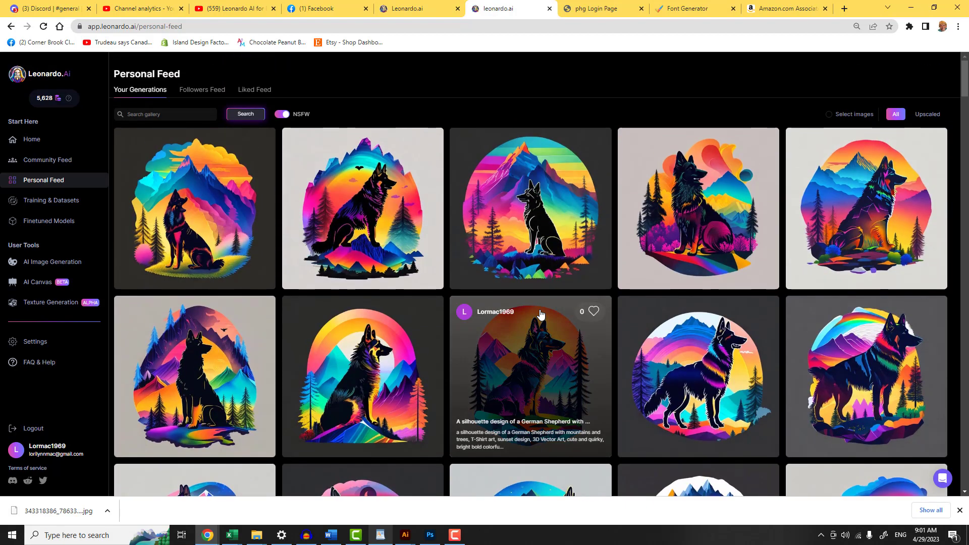
Step: Look through the feed again from the newest German Shepherd designs down to the early orange sunset silhouettes
scroll(540, 314, "down", 4)
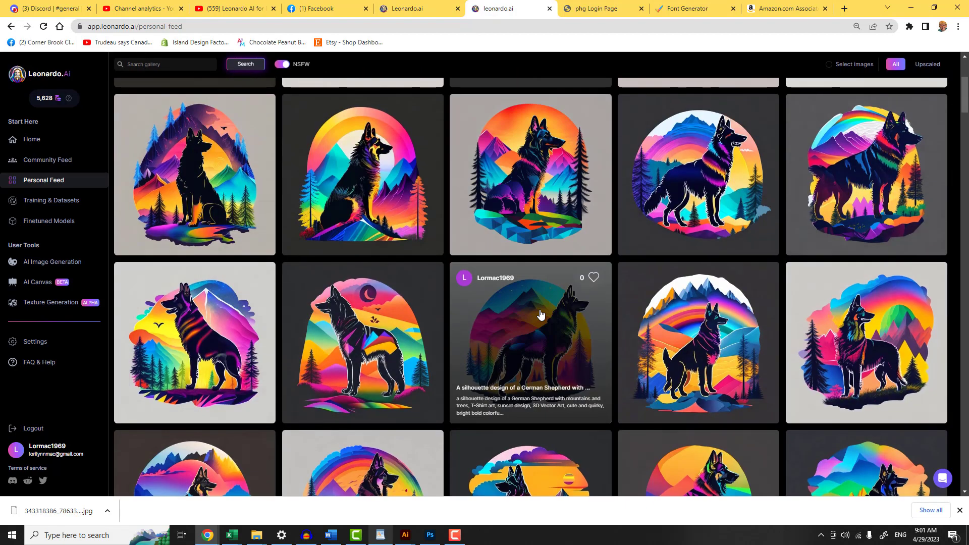
scroll(540, 314, "down", 10)
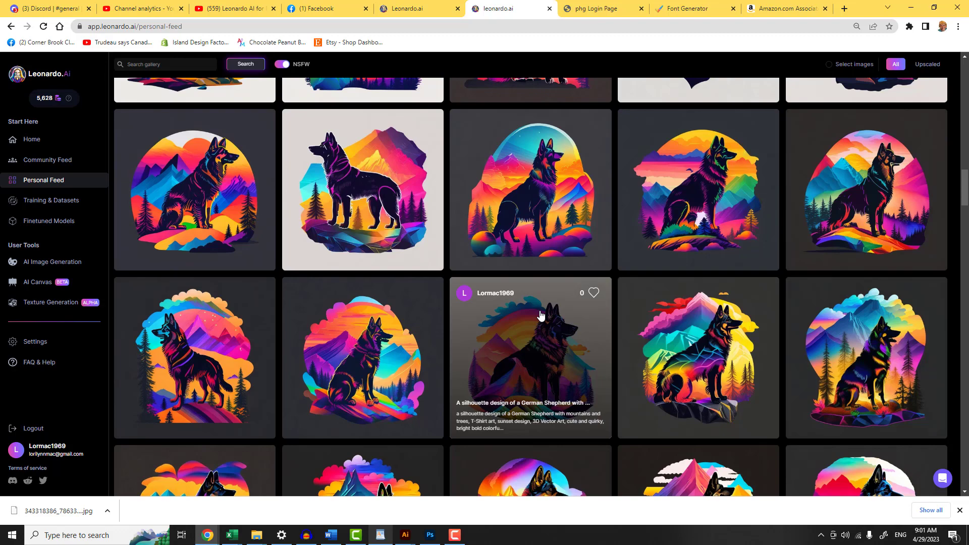
scroll(540, 314, "down", 3)
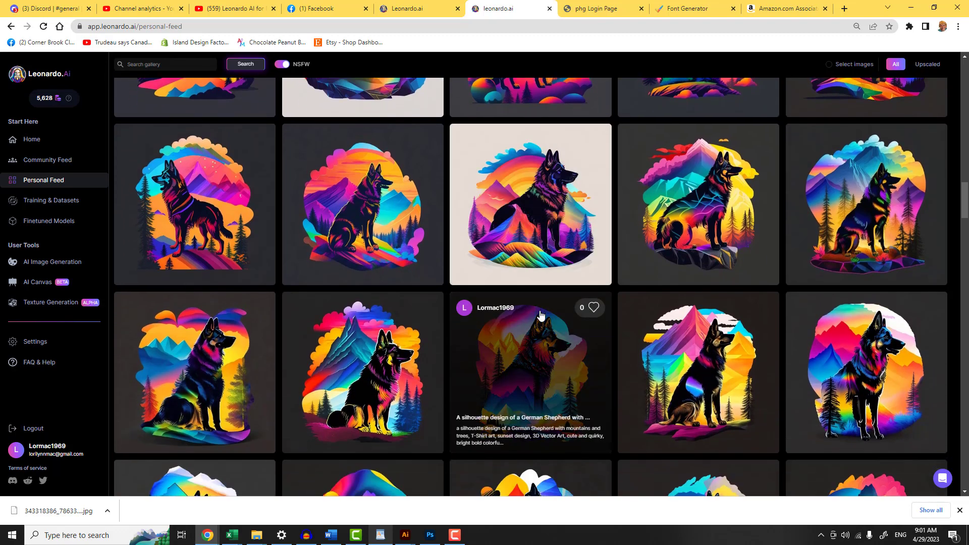
scroll(540, 314, "down", 4)
scroll(540, 315, "down", 4)
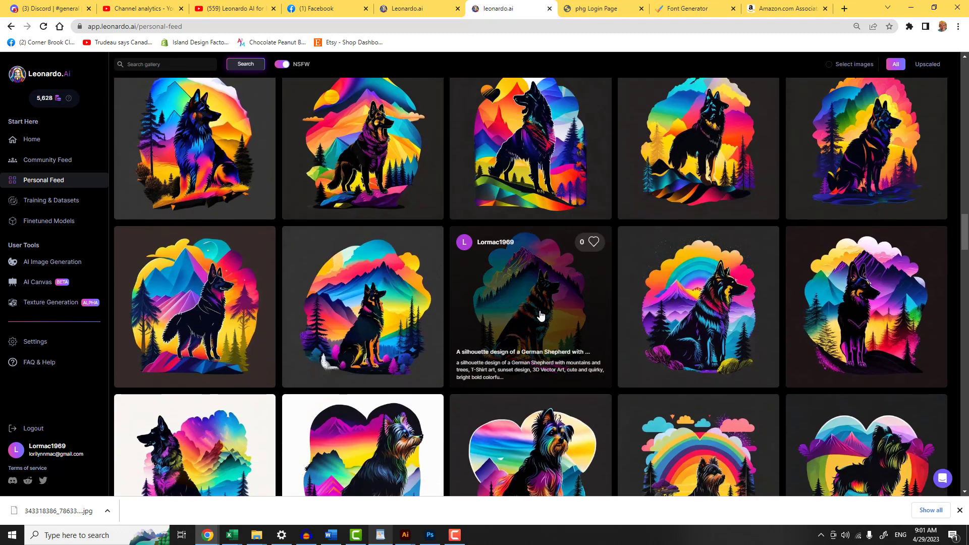
scroll(540, 314, "down", 4)
scroll(540, 315, "down", 5)
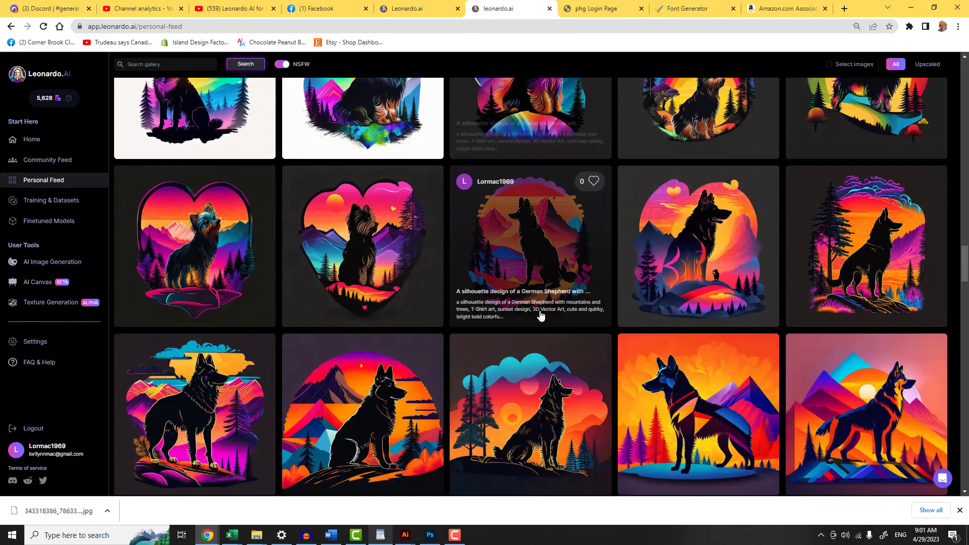
scroll(540, 315, "down", 5)
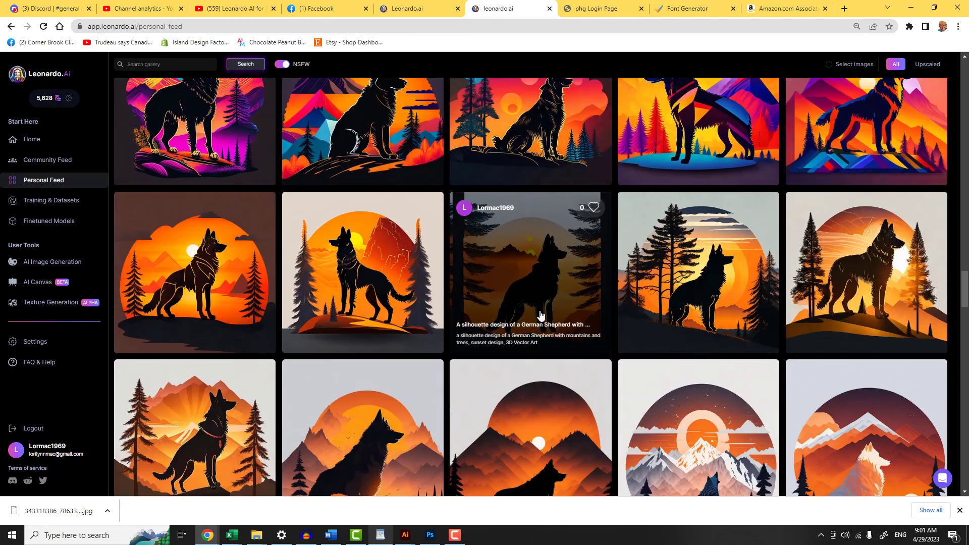
Step: Copy the prompt from the details of the Yorkshire Terrier design with the rainbow-striped heart background, and close the details
scroll(540, 315, "up", 6)
scroll(540, 315, "up", 5)
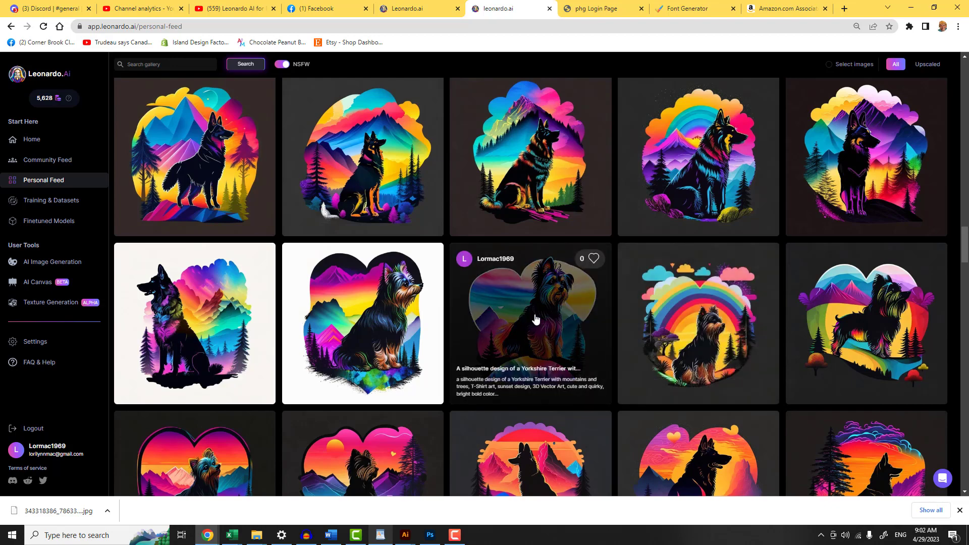
left_click(535, 320)
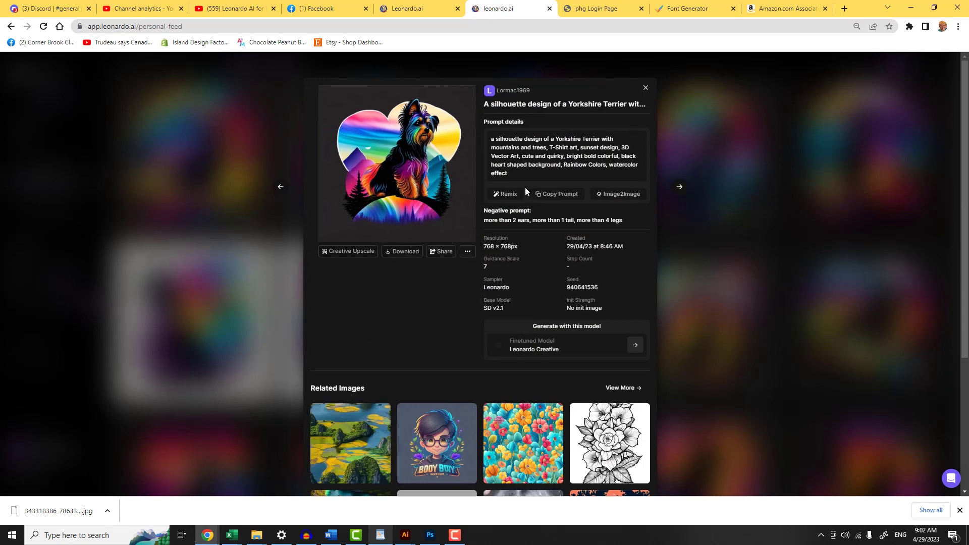
left_click(560, 196)
left_click(562, 196)
left_click(646, 88)
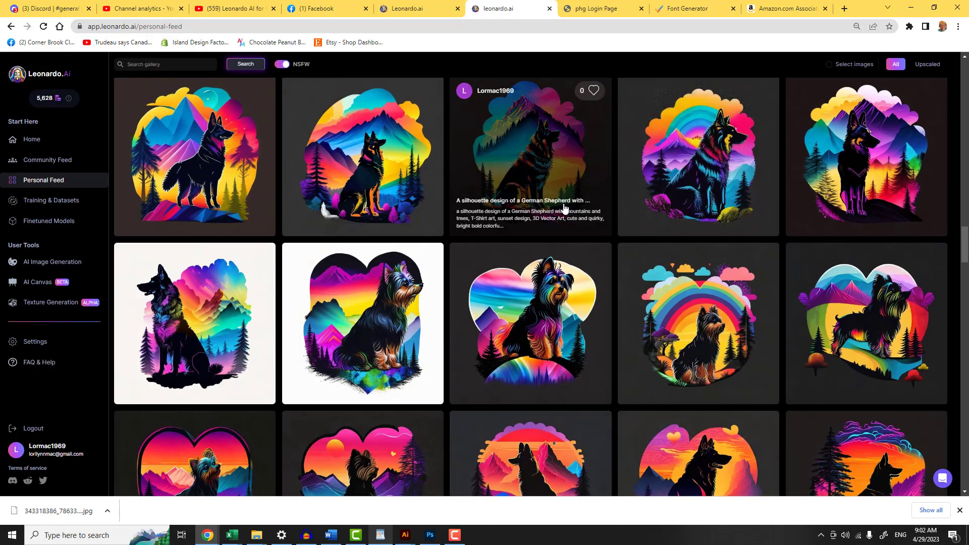
Step: Replace the prompt in the AI Image Generation tool with the copied Yorkshire Terrier prompt and generate eight images
scroll(565, 209, "down", 3)
scroll(564, 209, "up", 10)
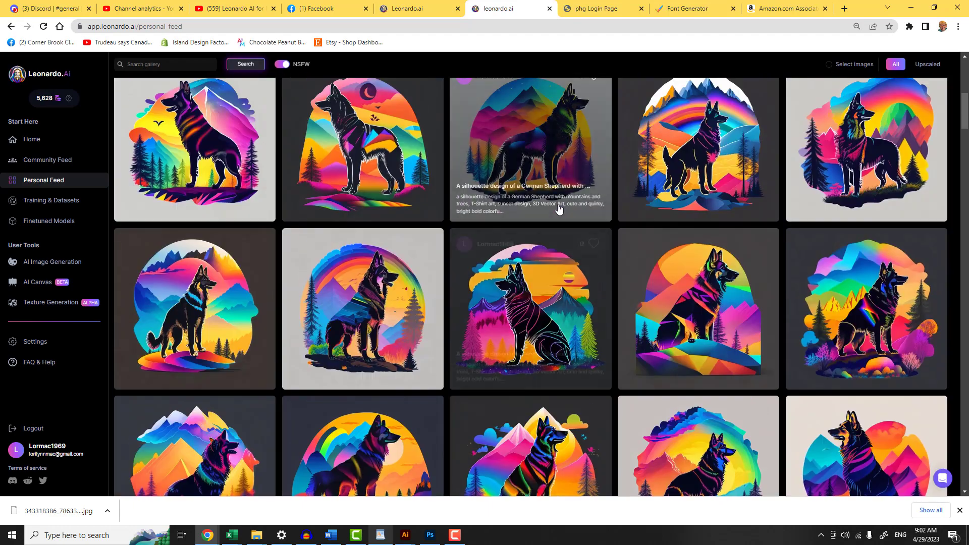
scroll(558, 209, "up", 1)
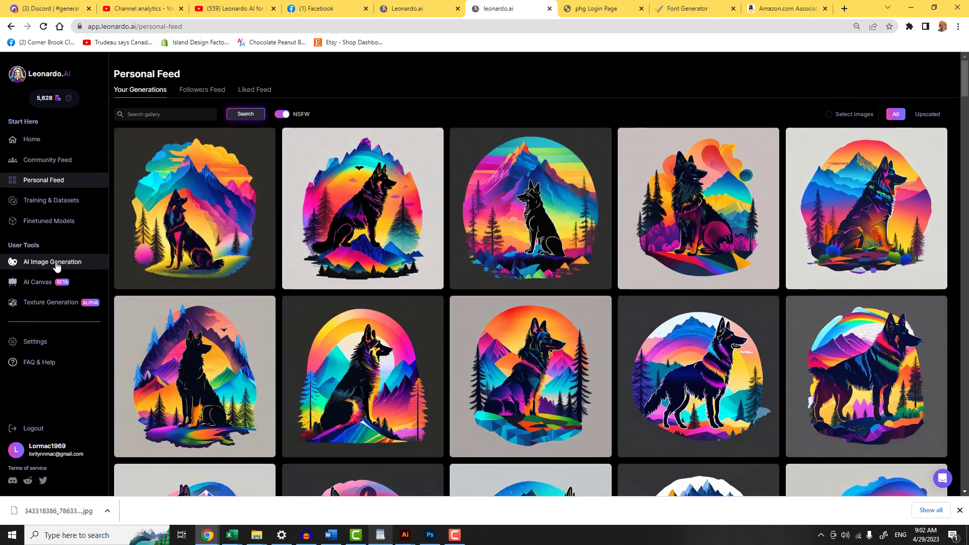
left_click(78, 265)
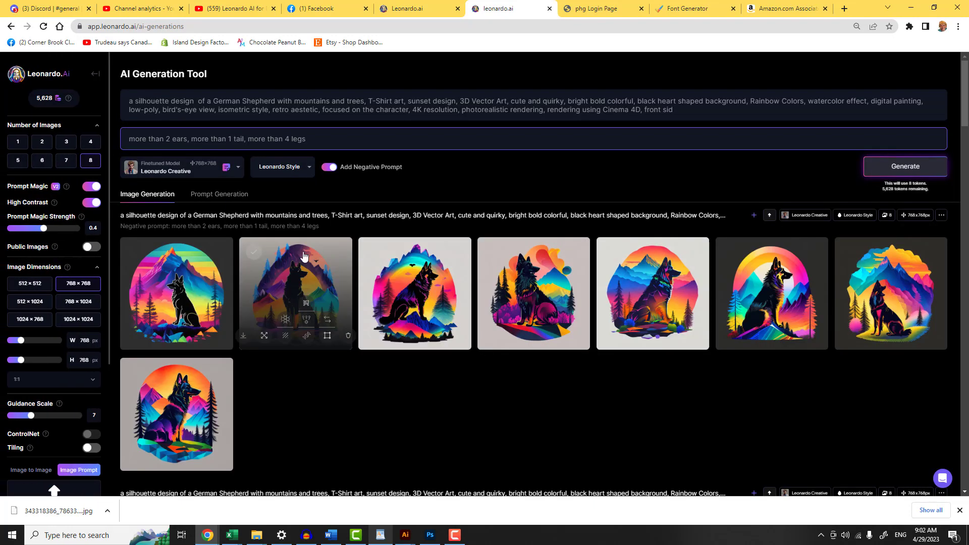
left_click(340, 116)
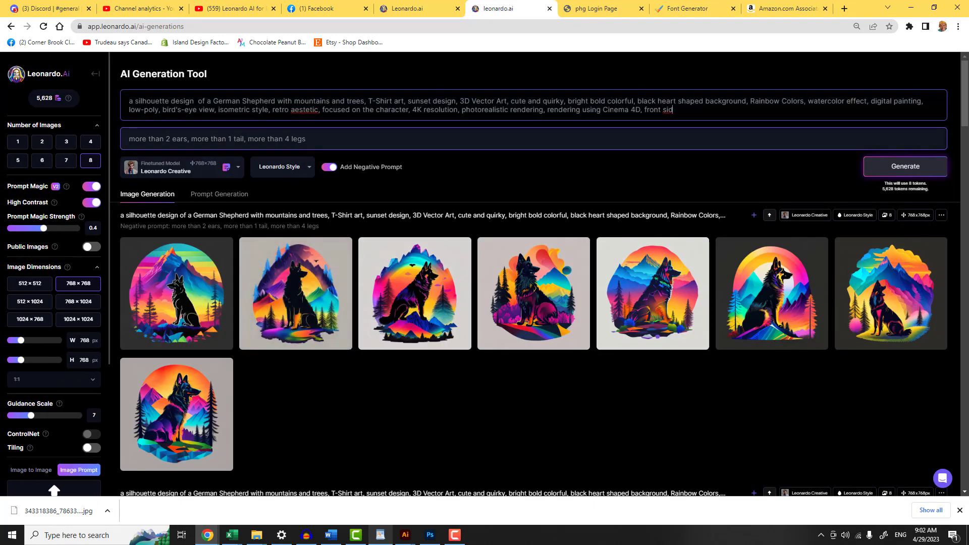
key("ctrl+a")
key("ctrl+v")
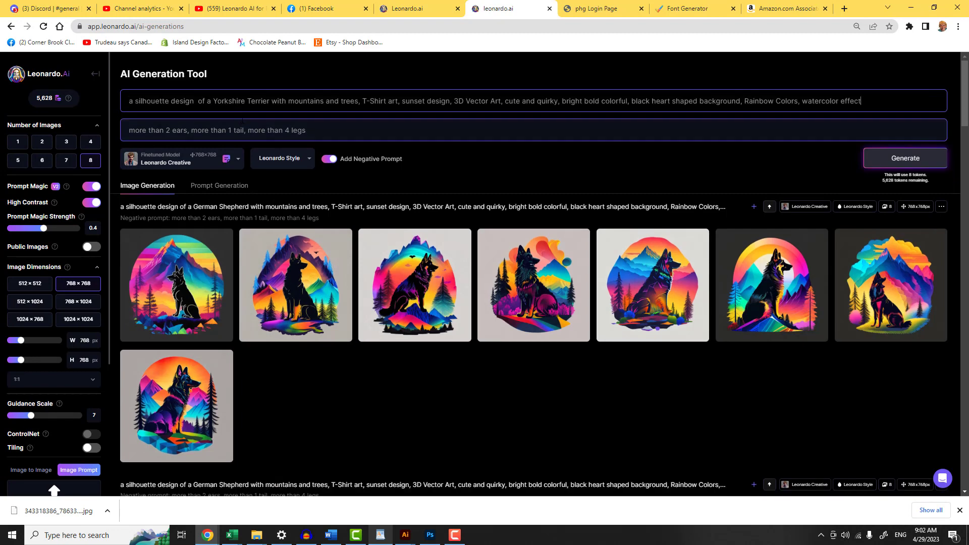
key("Return")
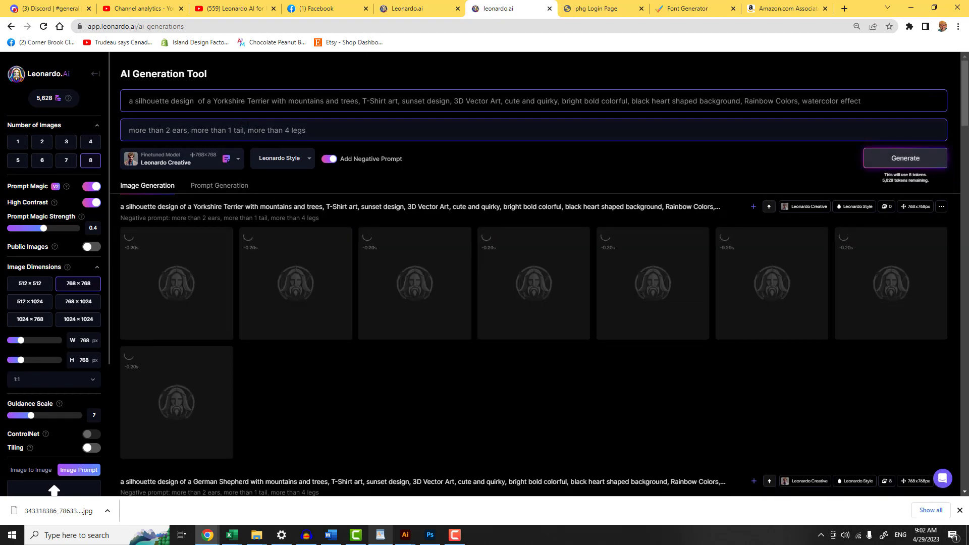
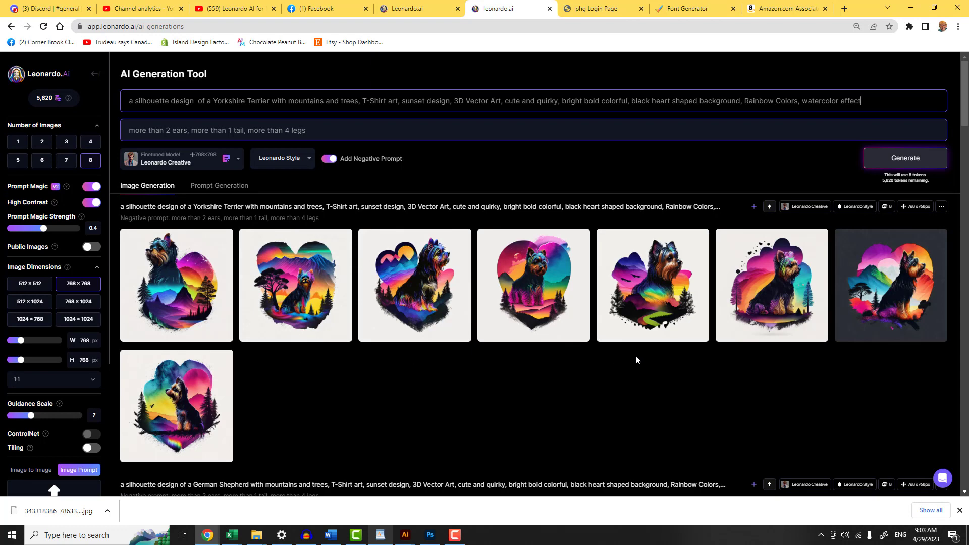
Step: View the first new Yorkshire Terrier image enlarged, check its available versions and run a creative upscale on it
left_click(197, 279)
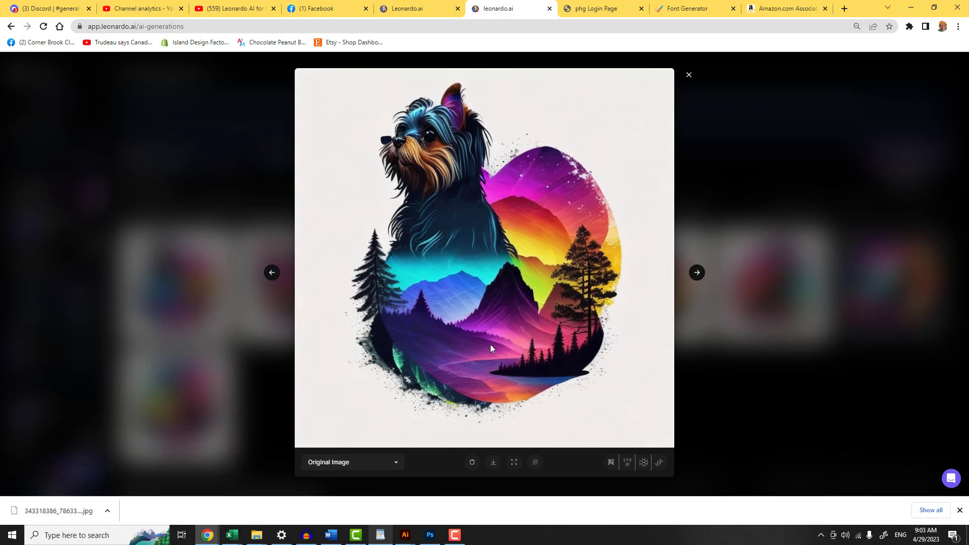
left_click(689, 76)
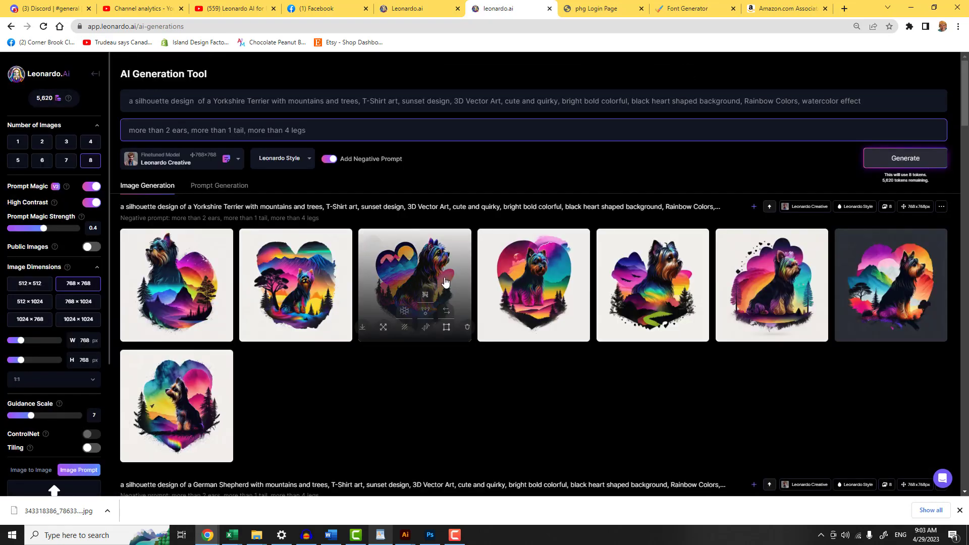
left_click(196, 280)
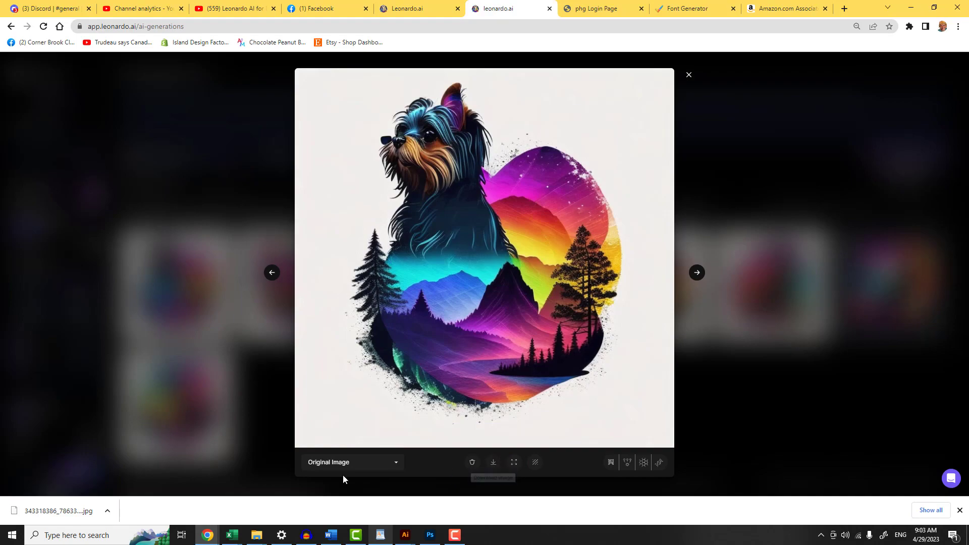
left_click(397, 463)
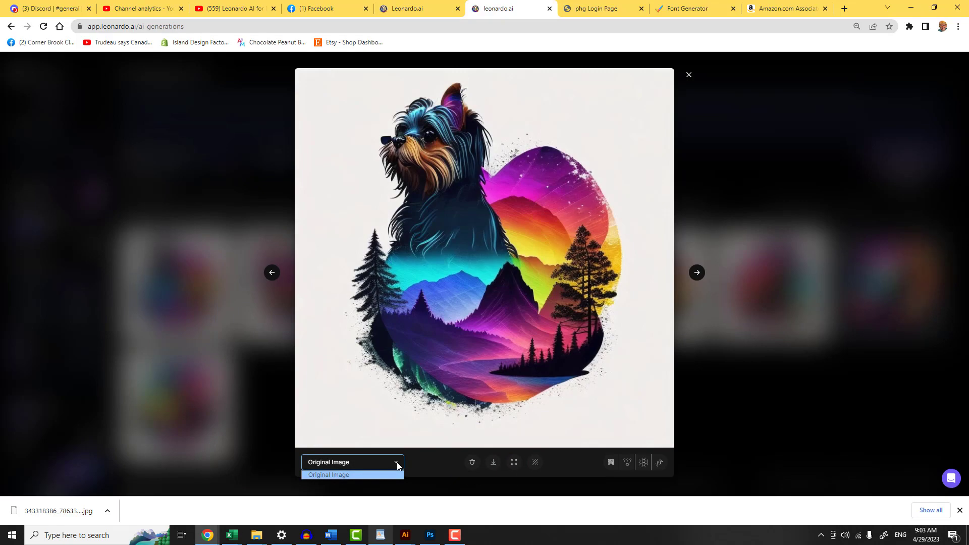
left_click(386, 463)
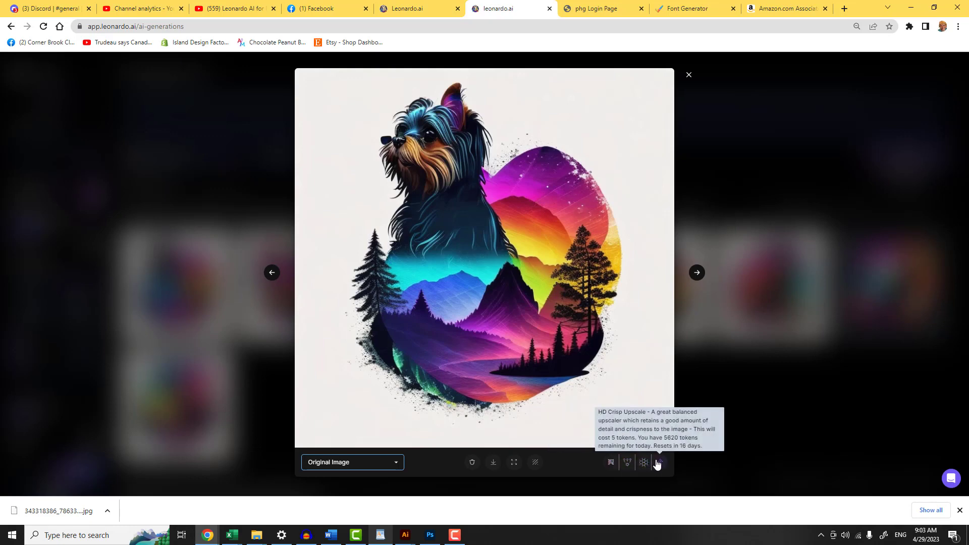
left_click(611, 462)
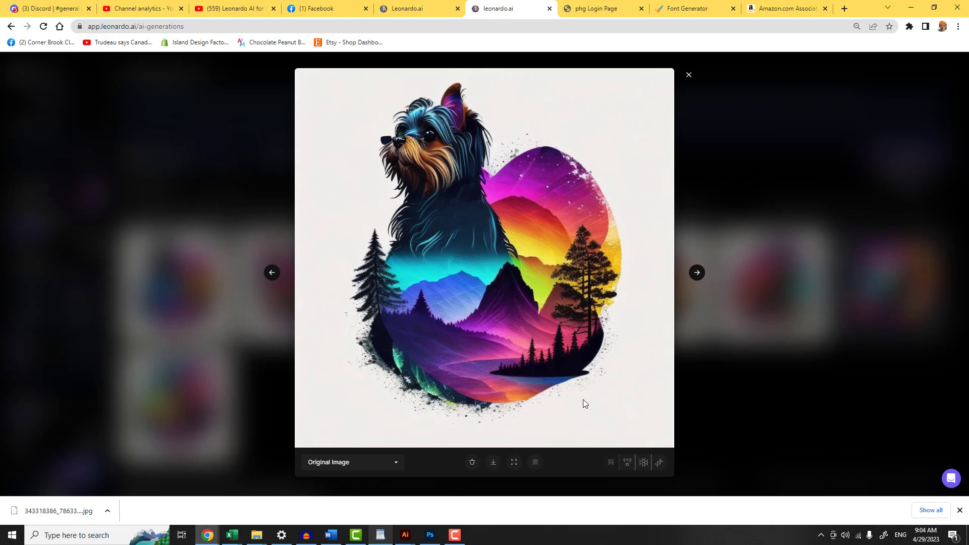
Step: Compare the Creative Upscaled Image version of the Yorkshire Terrier design with the Original Image
left_click(398, 461)
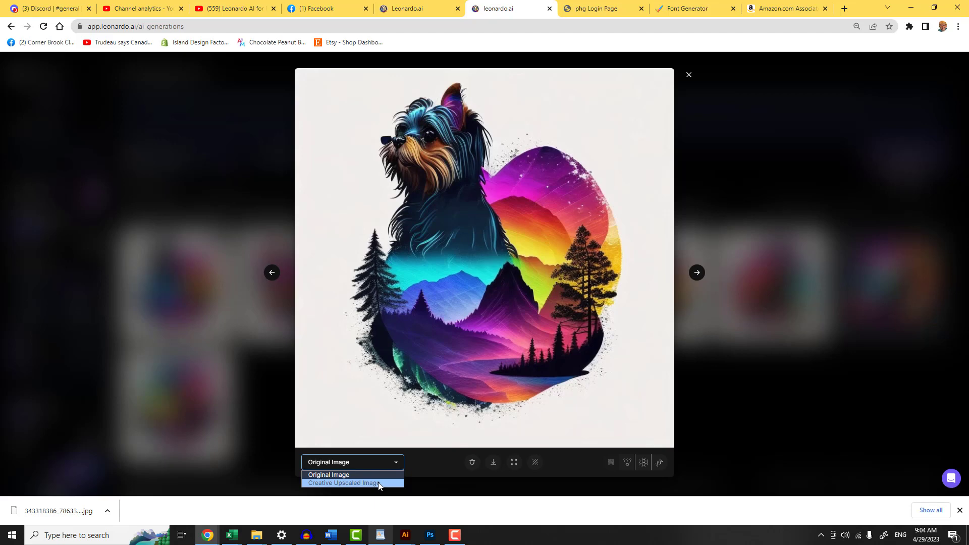
left_click(380, 484)
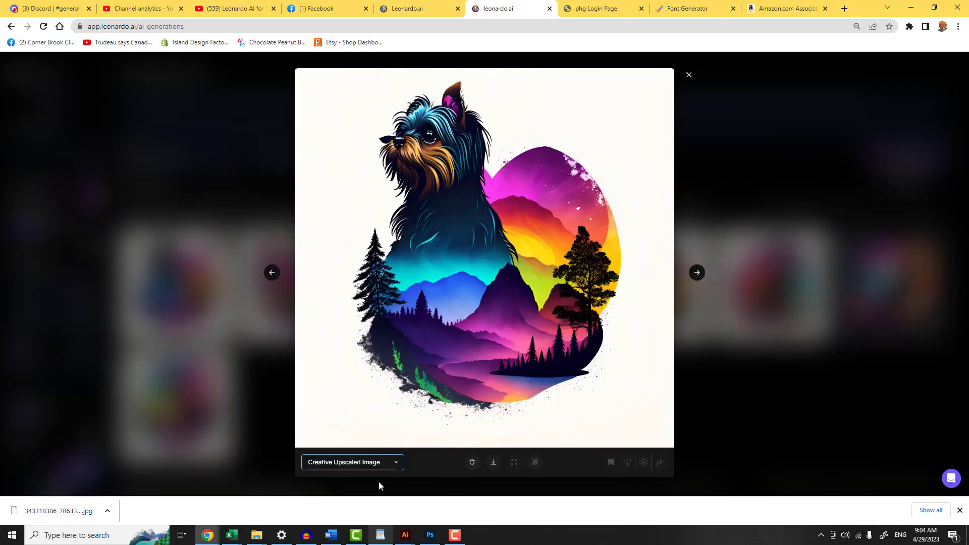
left_click(382, 461)
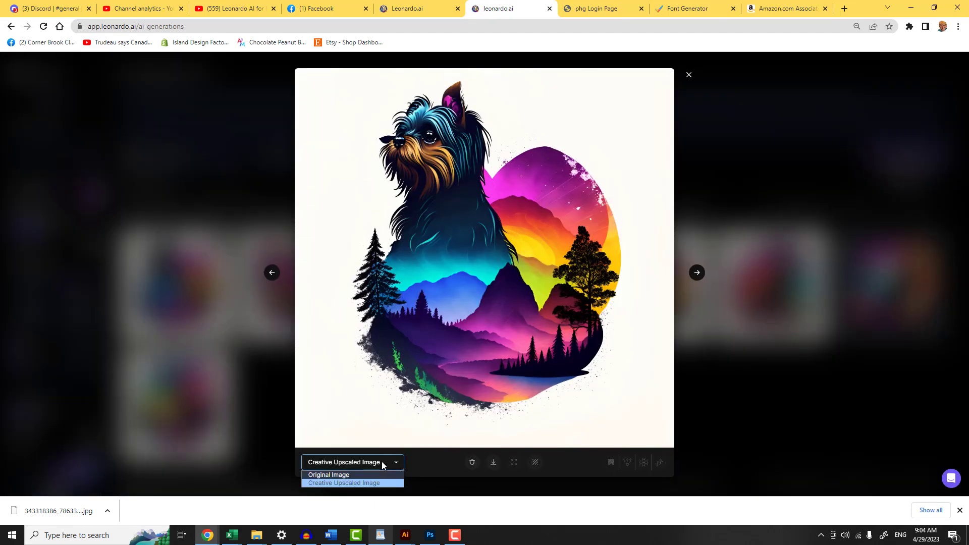
left_click(380, 473)
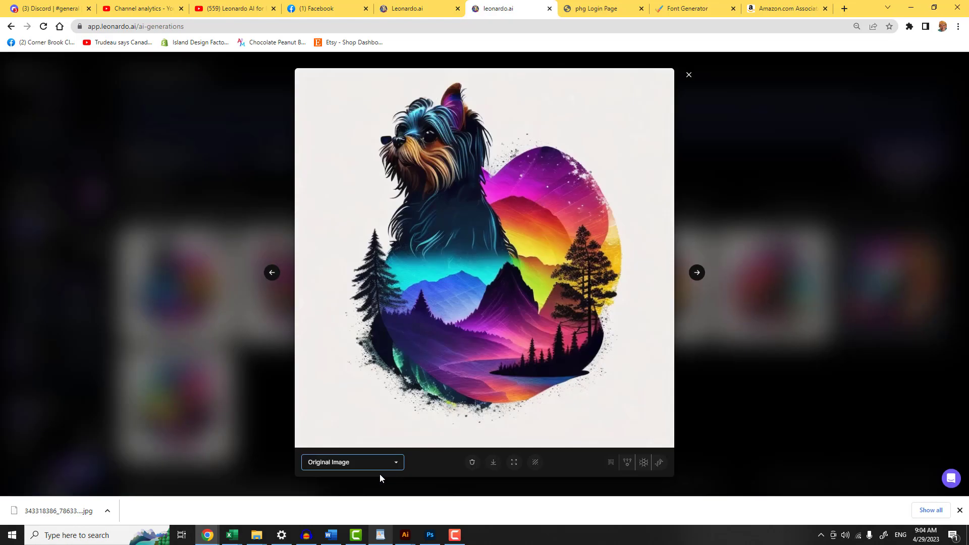
Step: Switch the Yorkshire Terrier design to its Creative Upscaled Image version, open the download image in its own tab, and close the enlarged view
left_click(382, 462)
left_click(378, 483)
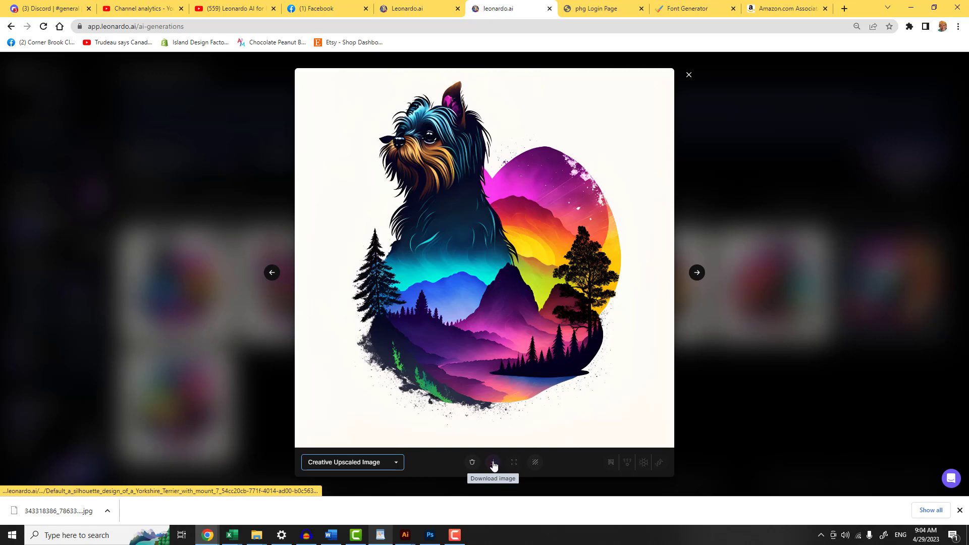
left_click(493, 463)
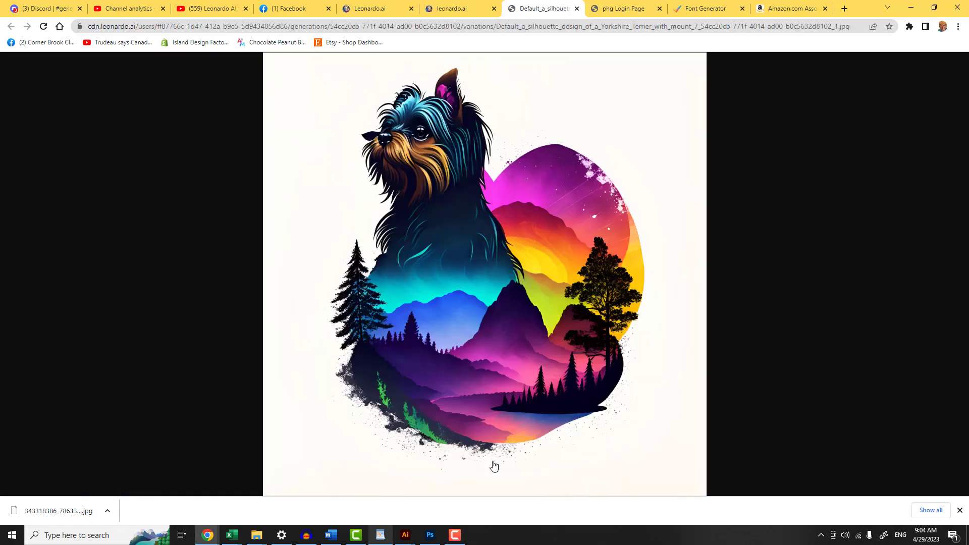
left_click(452, 9)
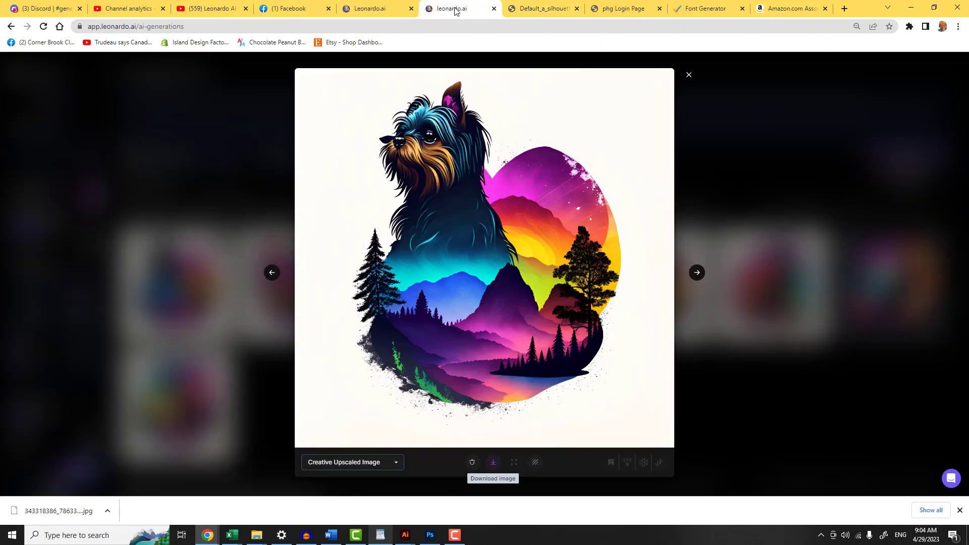
left_click(690, 76)
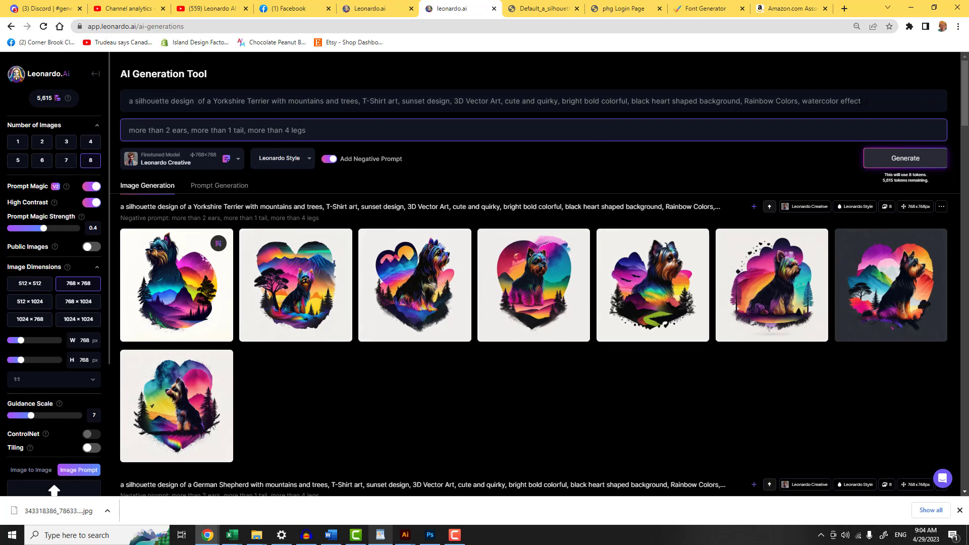
Step: Replace "Yorkshire Terrier" with "Havanese Dog" in the prompt and generate eight images
left_click_drag(214, 101, 270, 100)
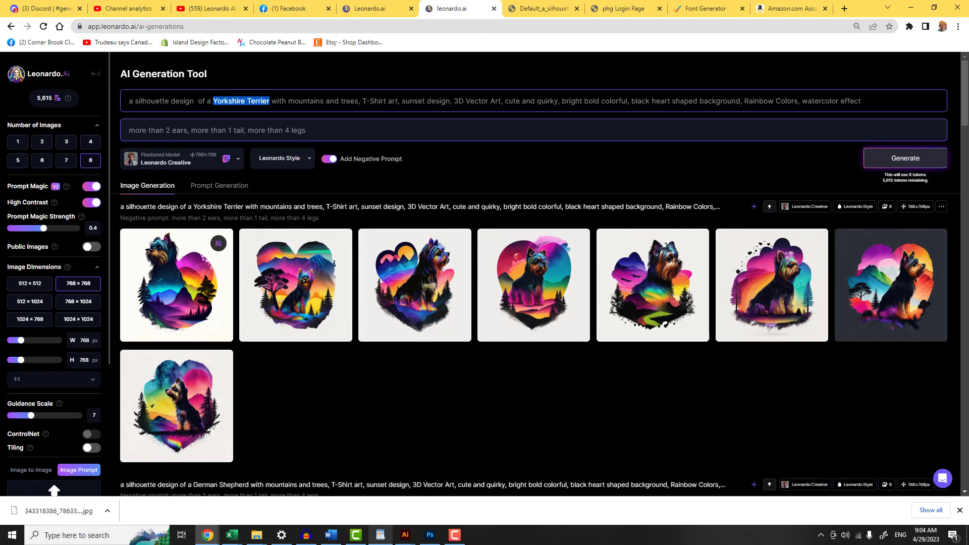
key("BackSpace")
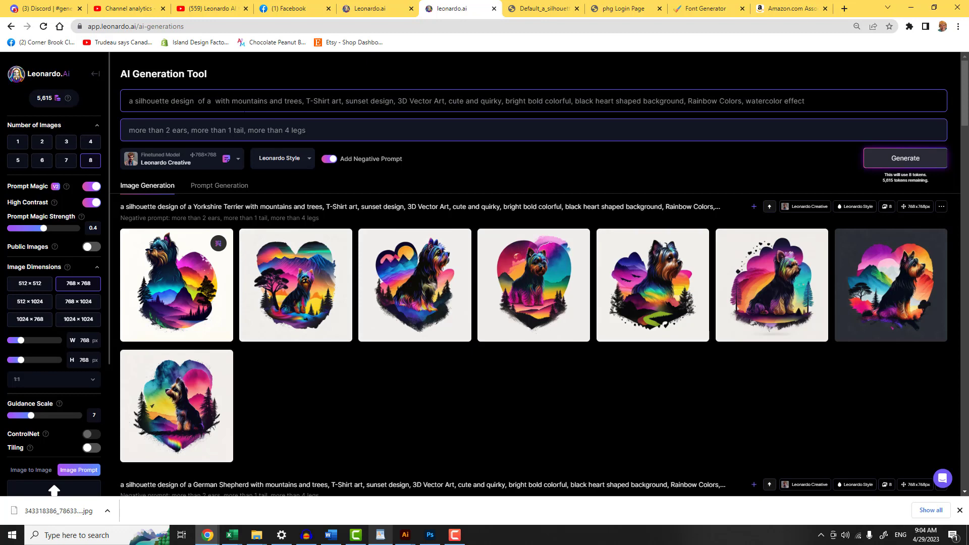
type("Havanes")
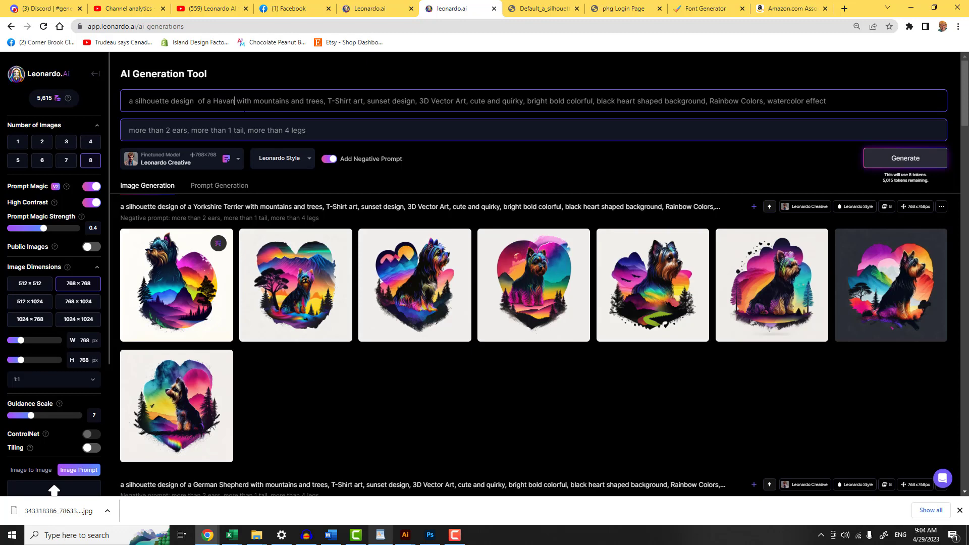
type("e Dog")
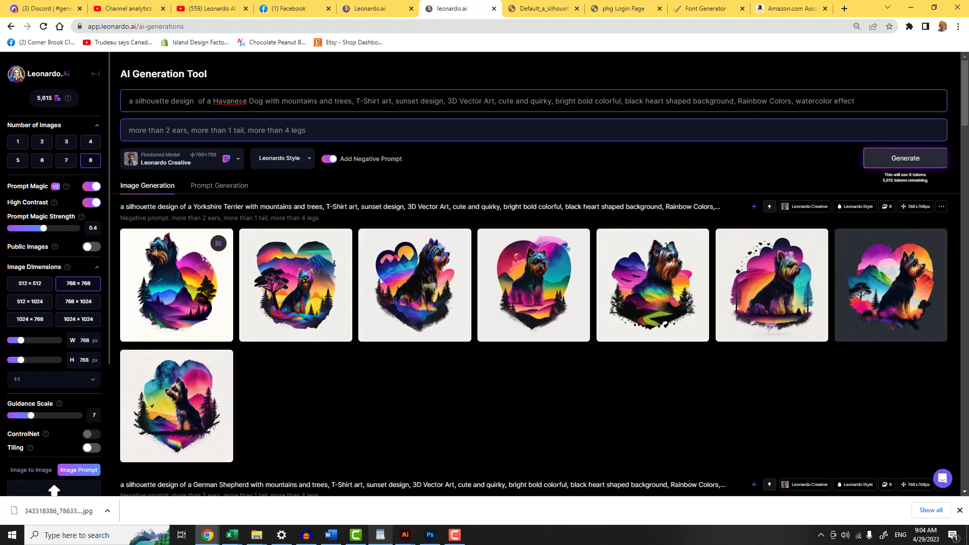
left_click(907, 160)
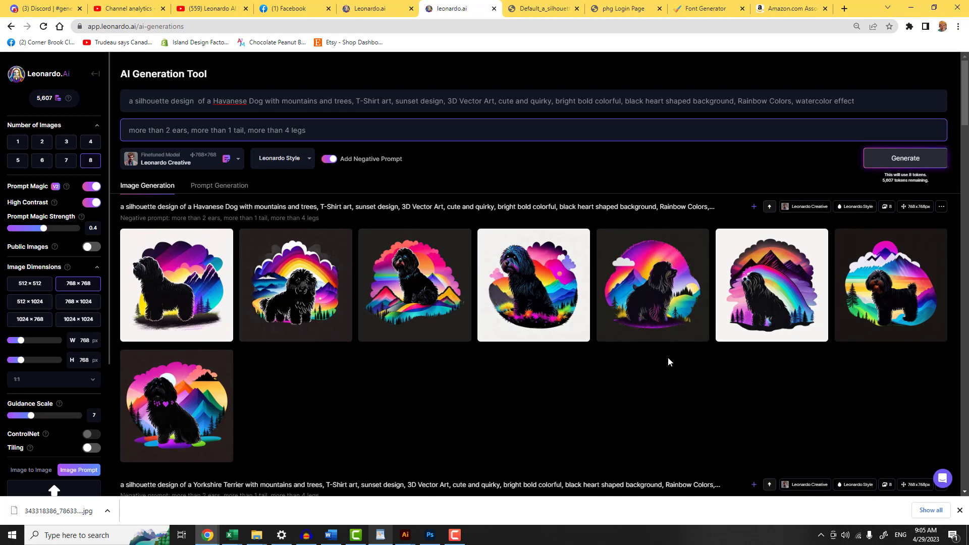
Step: Replace "Havanese Dog" with "Rottweiler" in the prompt, applying the suggested capitalised spelling, and generate eight images
left_click_drag(213, 101, 263, 101)
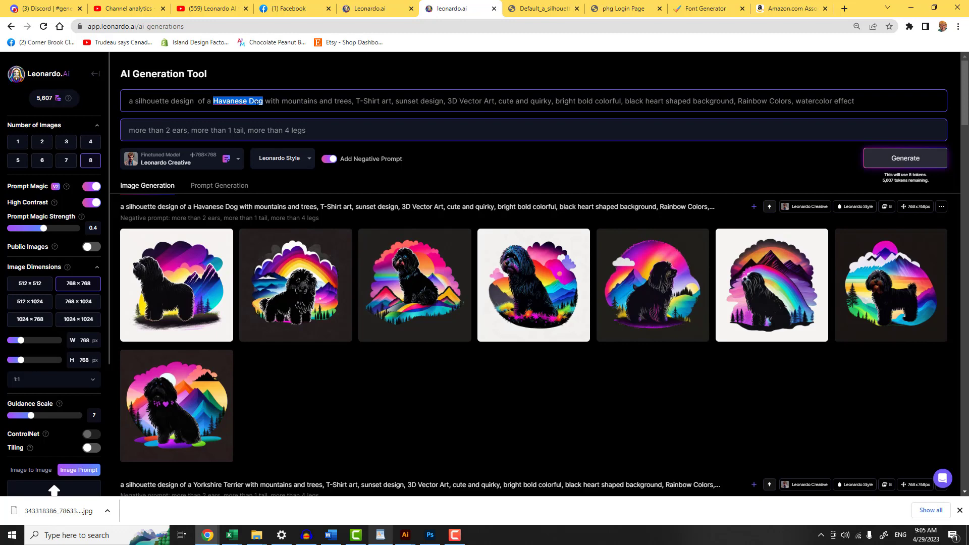
type("rto")
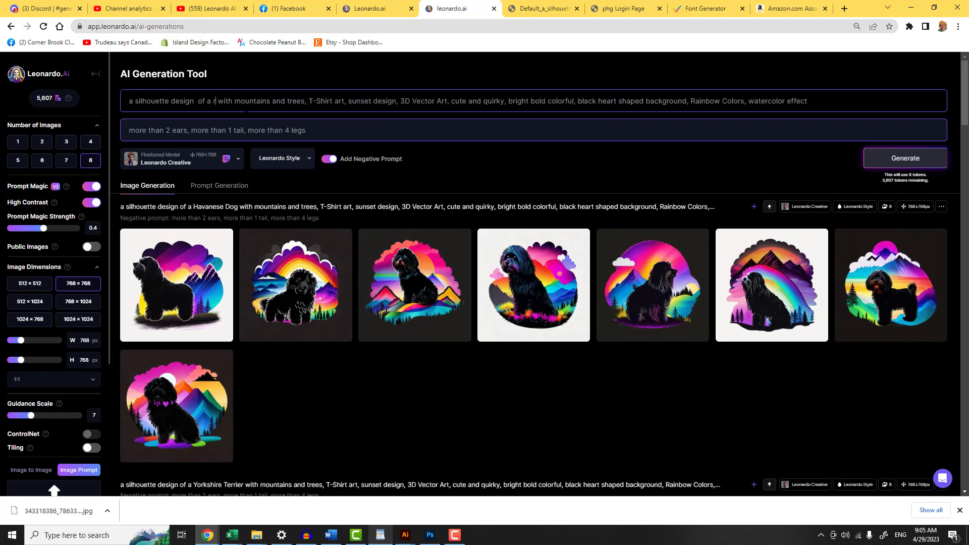
key("BackSpace")
key("BackSpace")
type("ottweile")
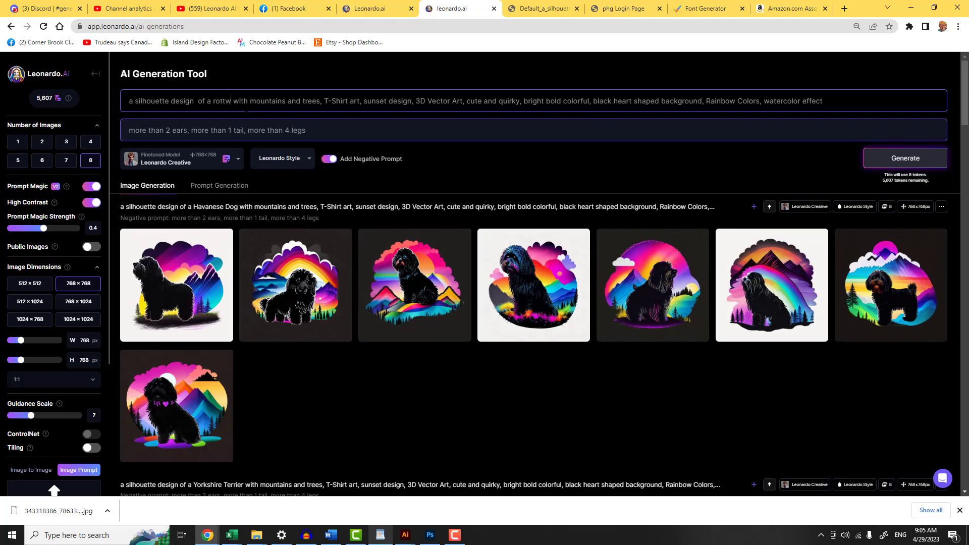
type("r")
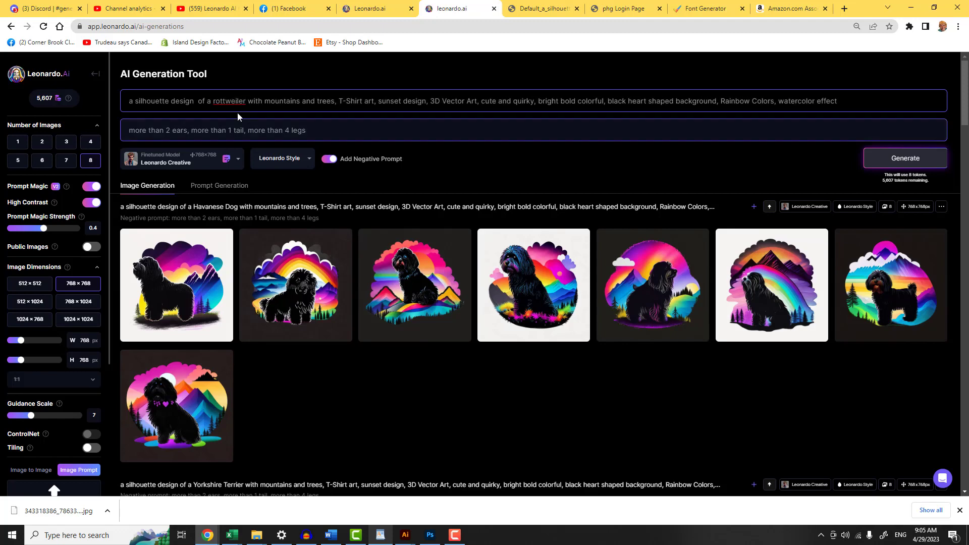
right_click(243, 100)
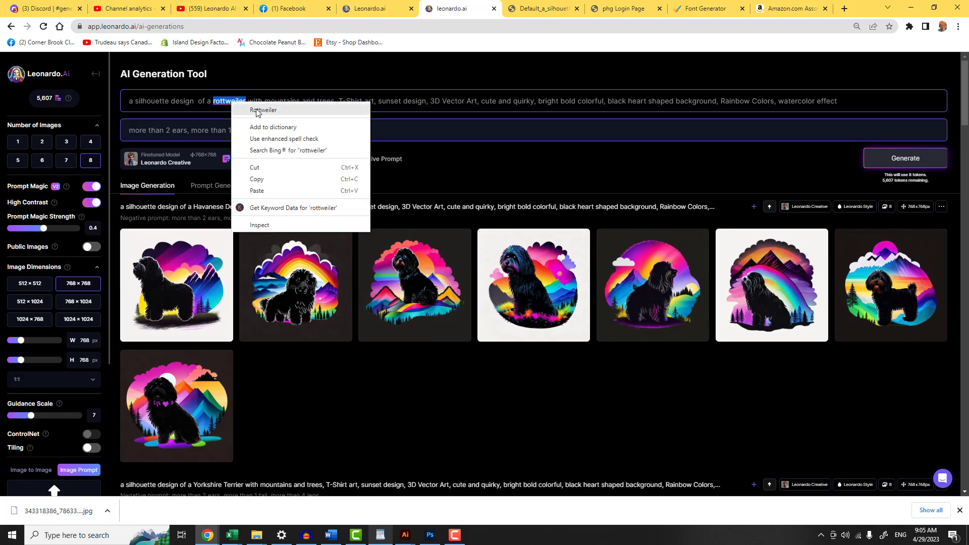
left_click(259, 107)
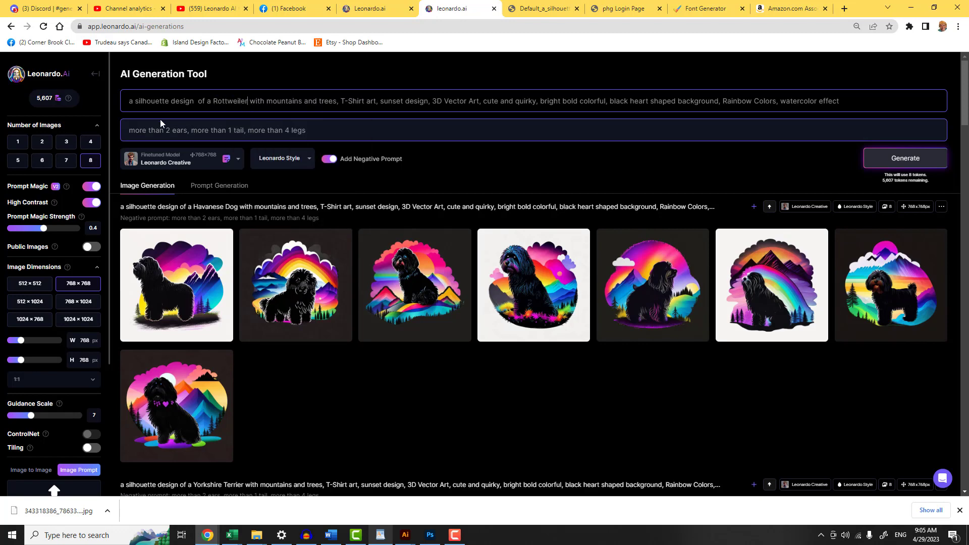
left_click(904, 161)
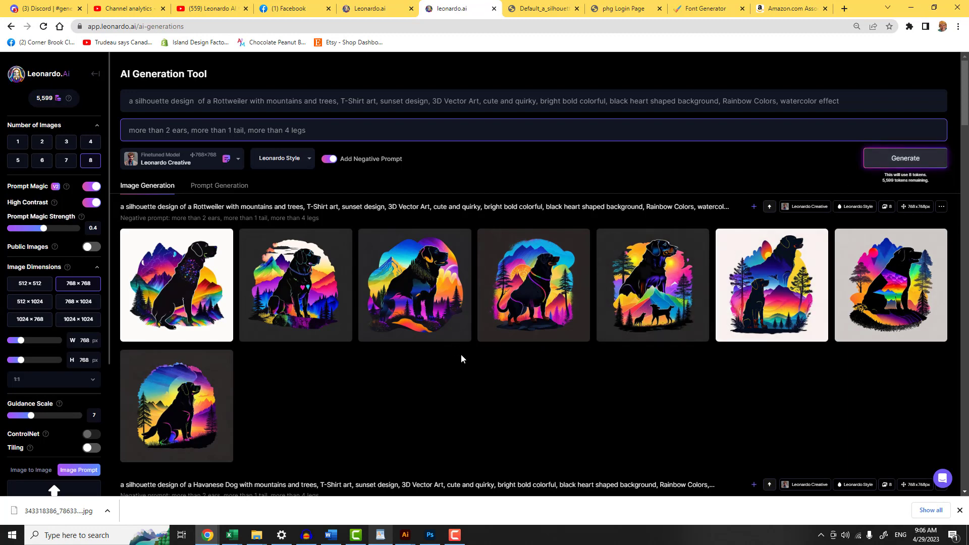
Step: Change the finetuned model to Leonardo Diffusion and generate four 1024 × 1024 images from the Rottweiler prompt
mouse_move(762, 313)
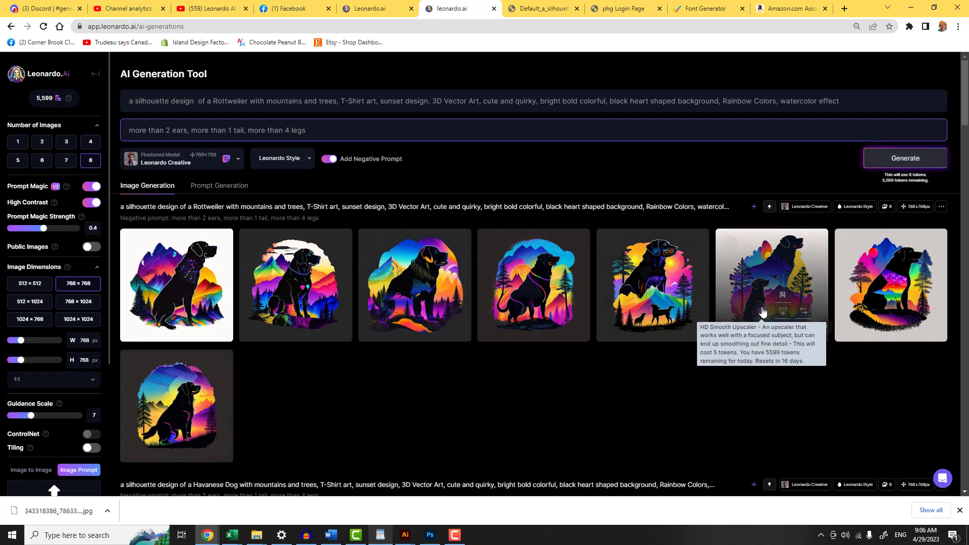
mouse_move(664, 312)
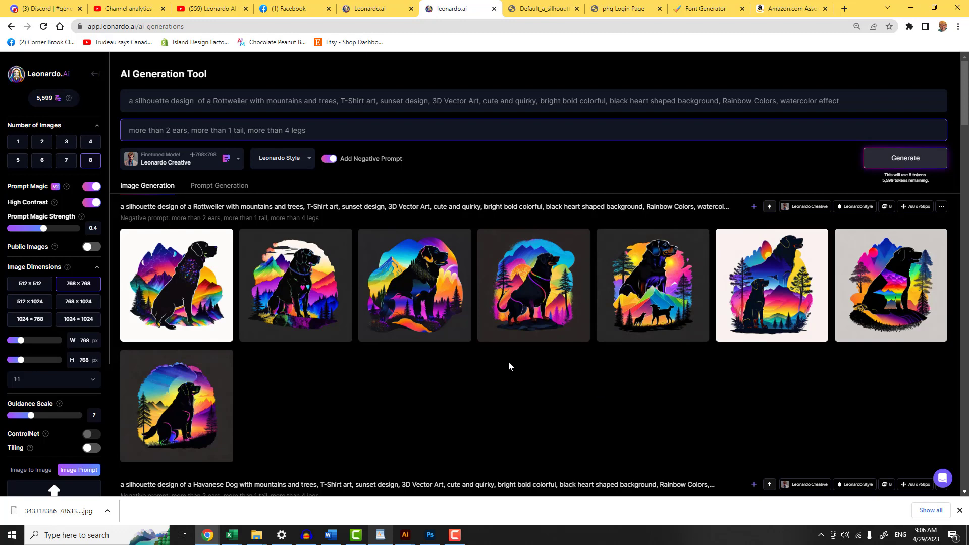
left_click(237, 162)
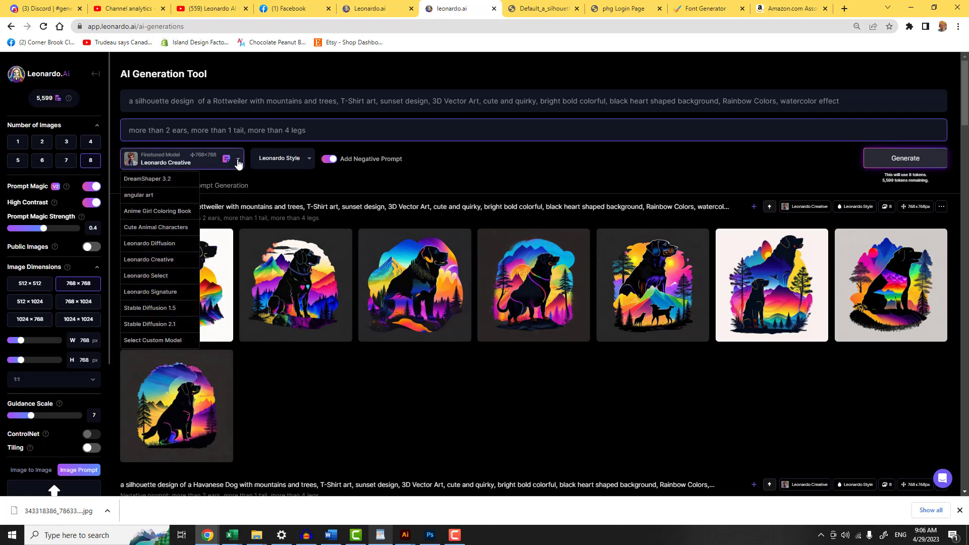
left_click(154, 244)
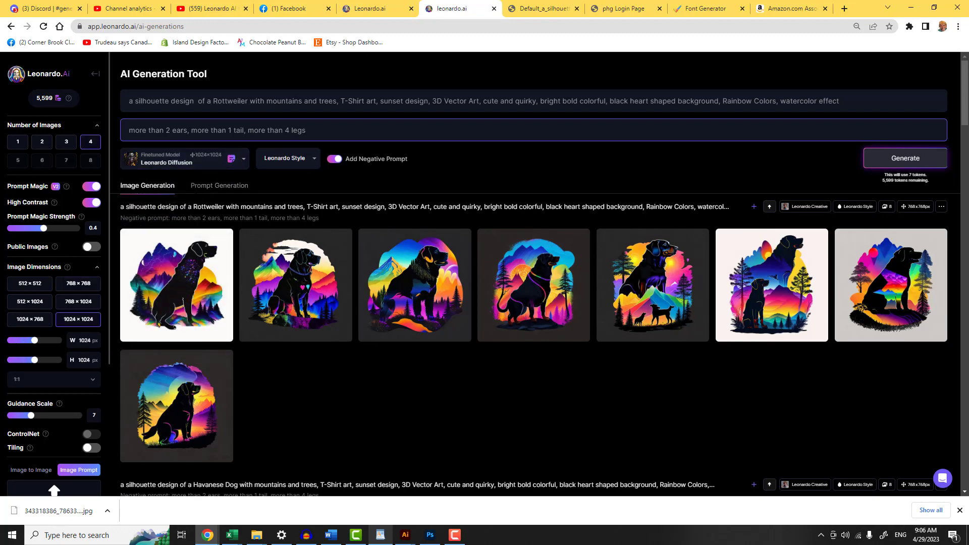
left_click(907, 159)
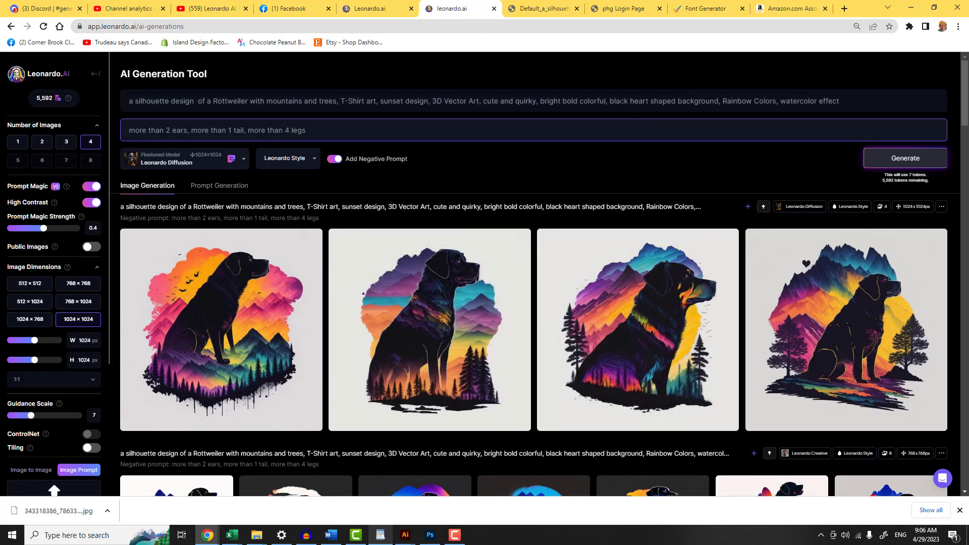
Step: Expand the full prompt of the earlier German Shepherd designs and reuse it as the prompt in the AI Generation Tool
scroll(566, 201, "down", 3)
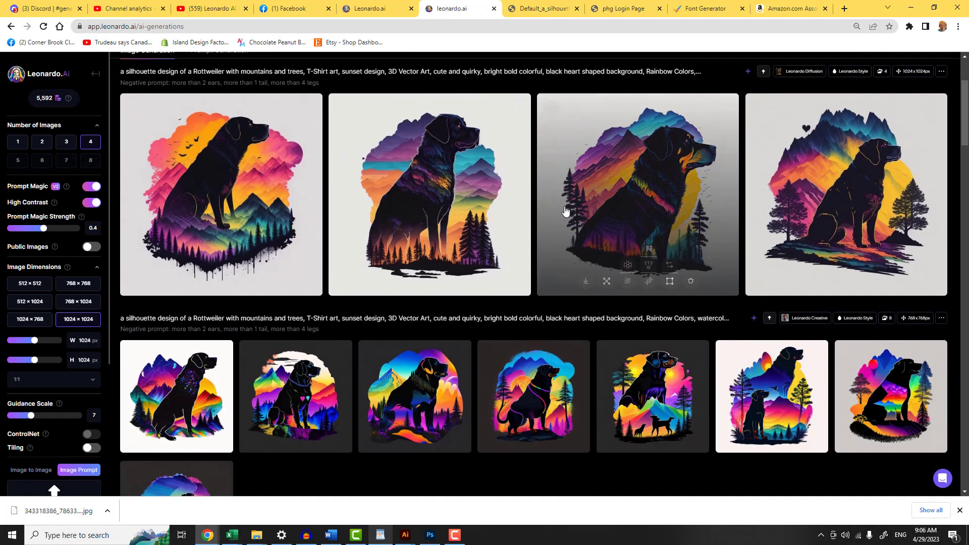
scroll(565, 211, "down", 8)
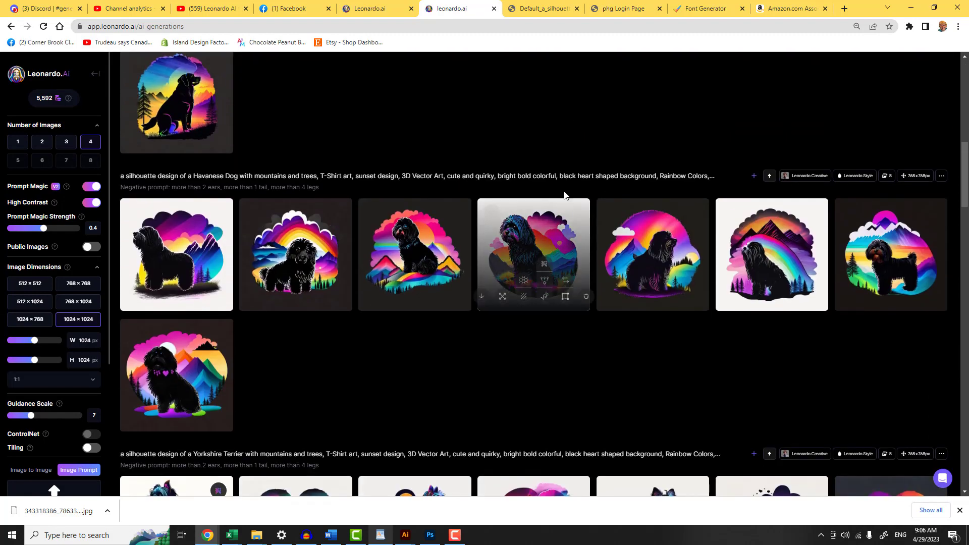
scroll(564, 195, "down", 9)
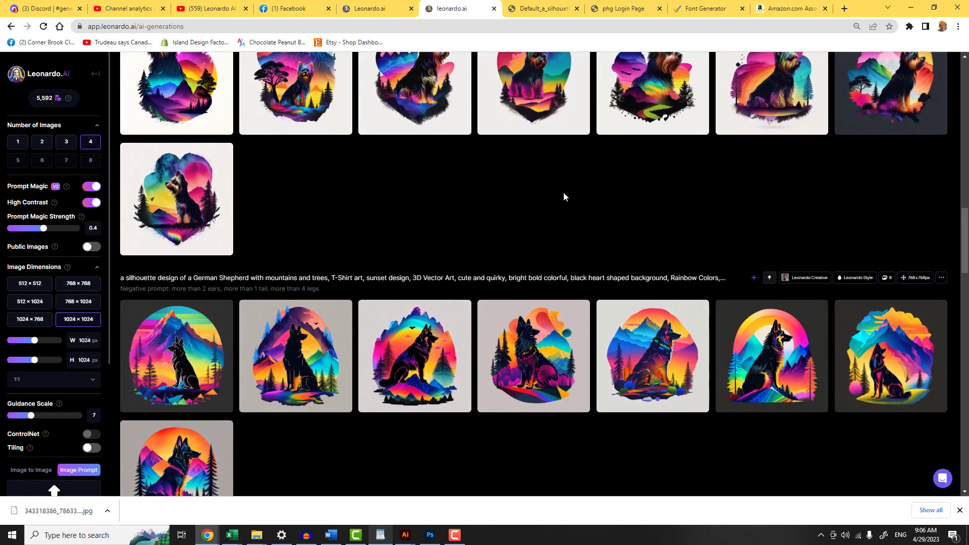
scroll(564, 197, "down", 1)
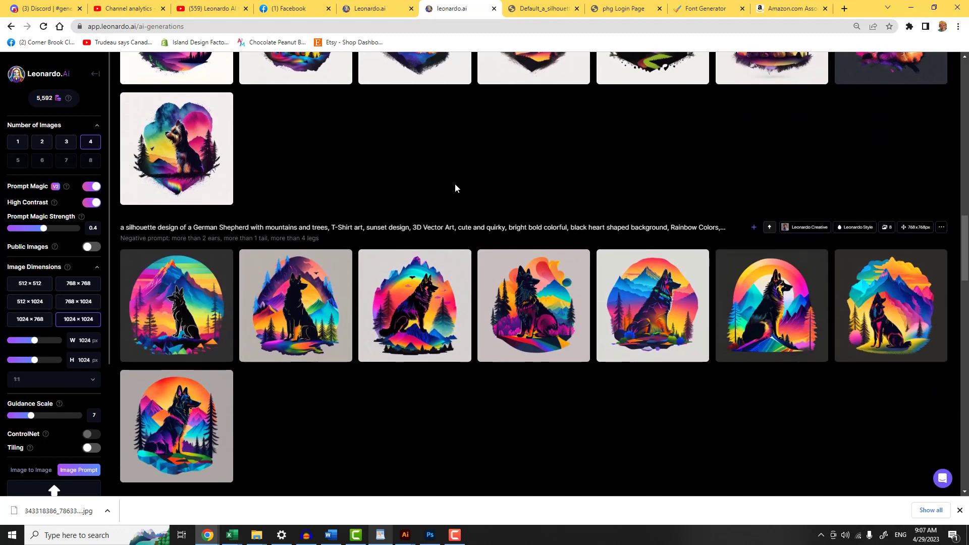
left_click(753, 230)
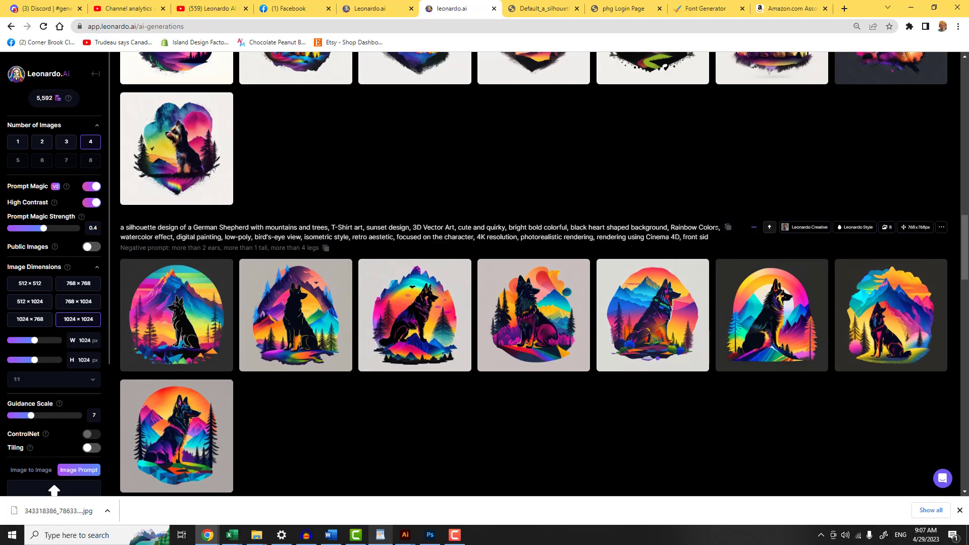
left_click(770, 230)
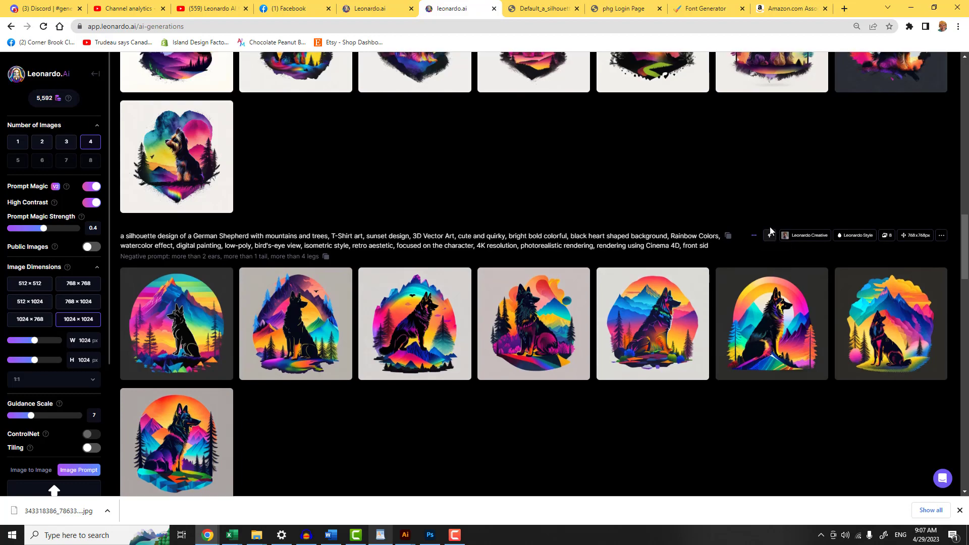
scroll(771, 230, "up", 14)
scroll(770, 229, "down", 11)
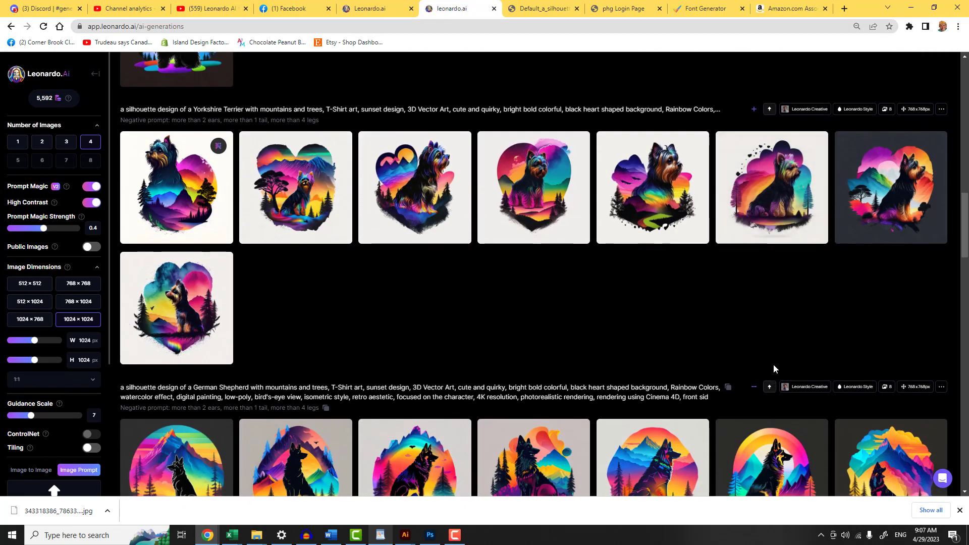
scroll(743, 248, "up", 7)
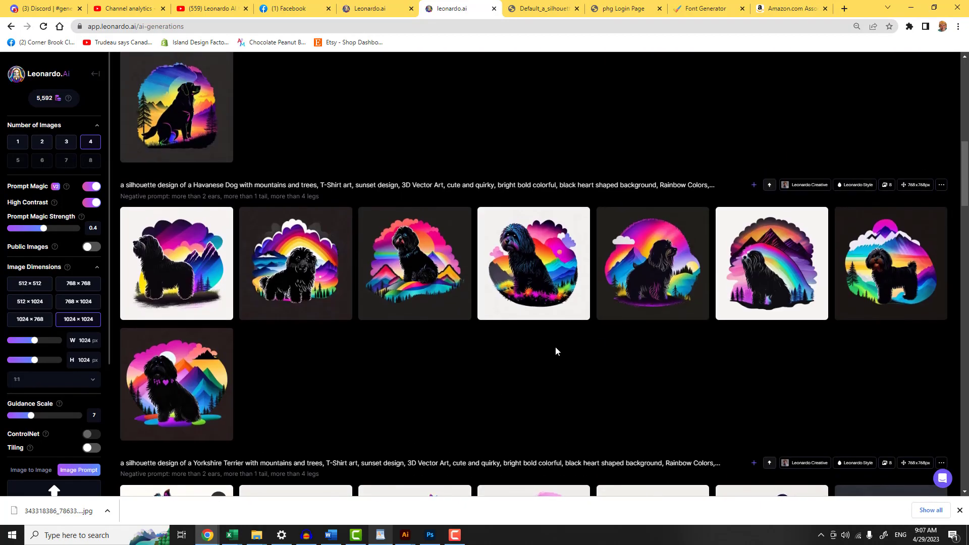
scroll(556, 348, "up", 10)
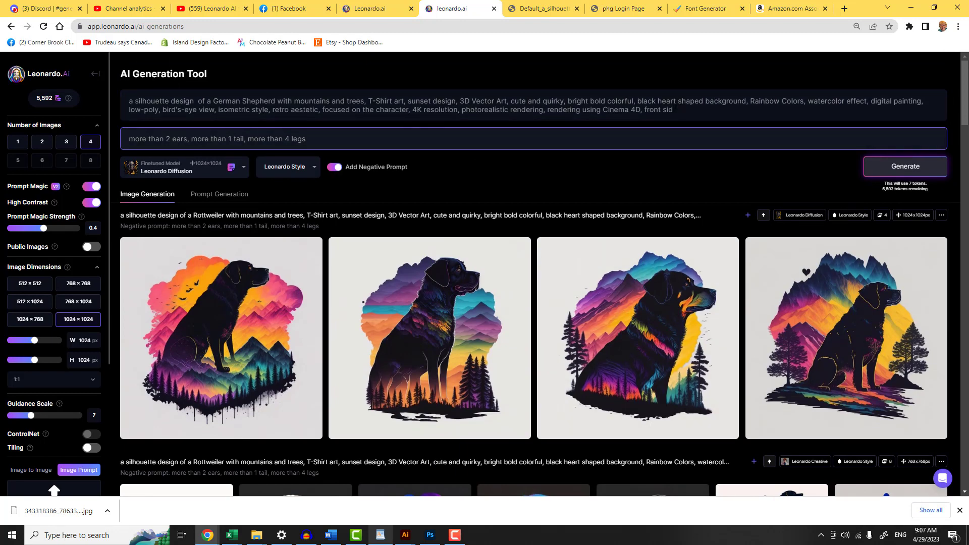
Step: Complete the final words of the German Shepherd prompt as "front side" and generate four images with Leonardo Diffusion
left_click(675, 109)
type("e")
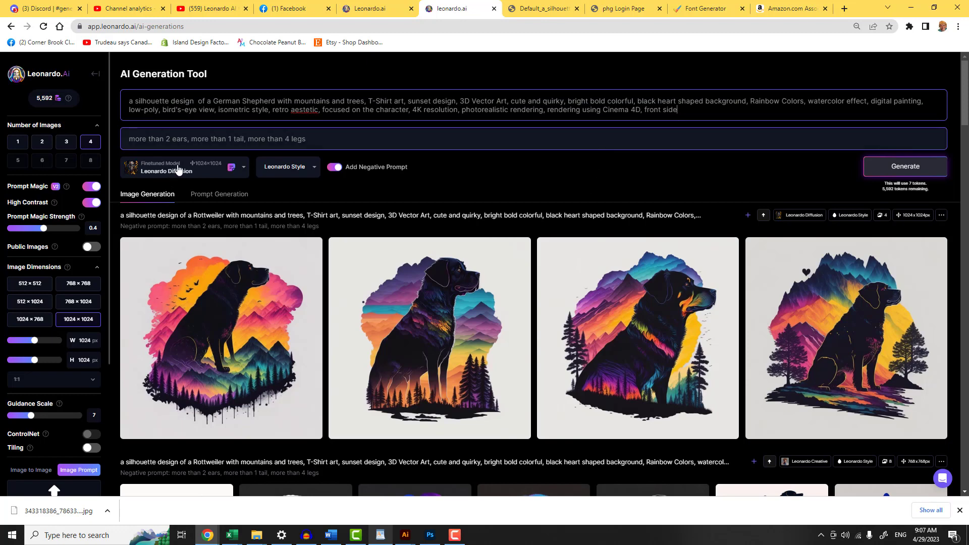
left_click(899, 169)
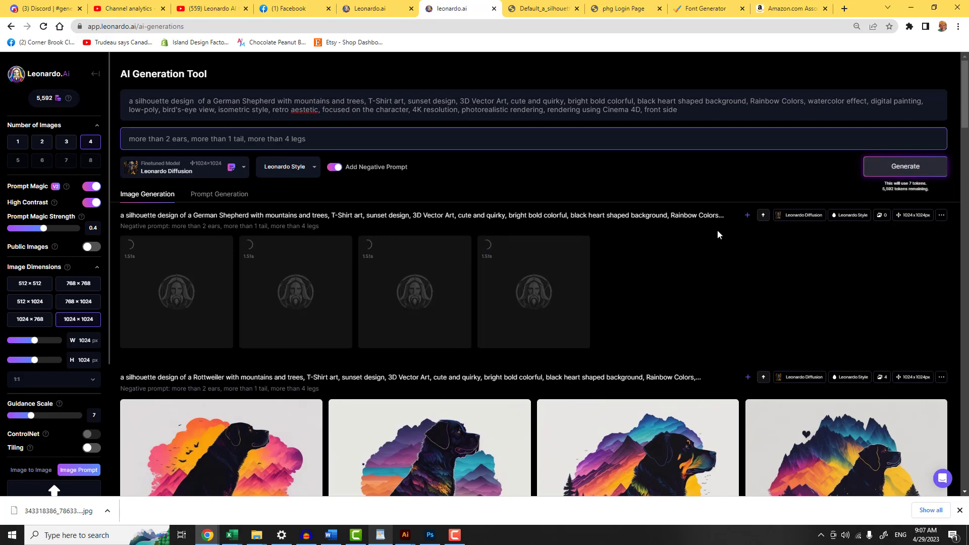
Step: Add "face" after "German Shepherd" in the prompt and generate four images with Leonardo Diffusion
scroll(717, 234, "down", 2)
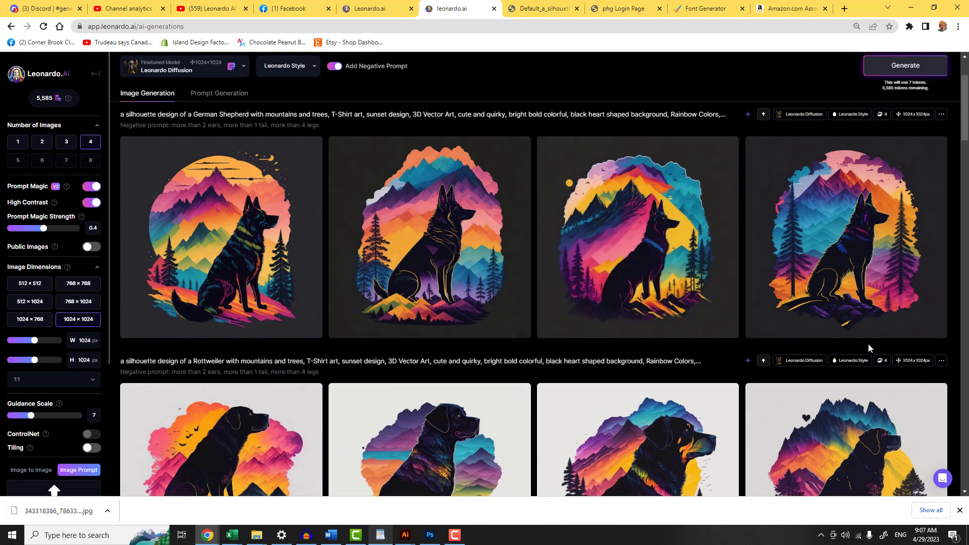
scroll(543, 269, "up", 1)
scroll(543, 268, "up", 2)
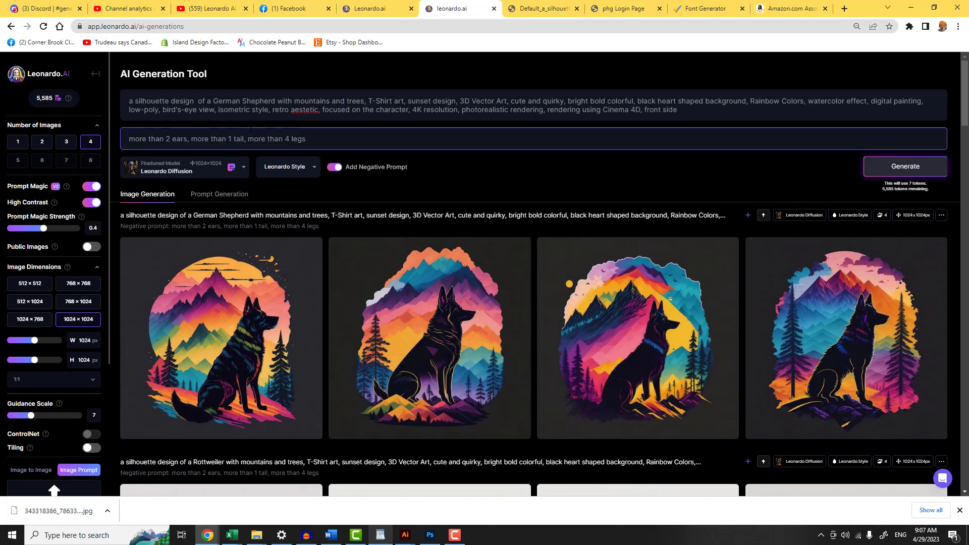
left_click(276, 100)
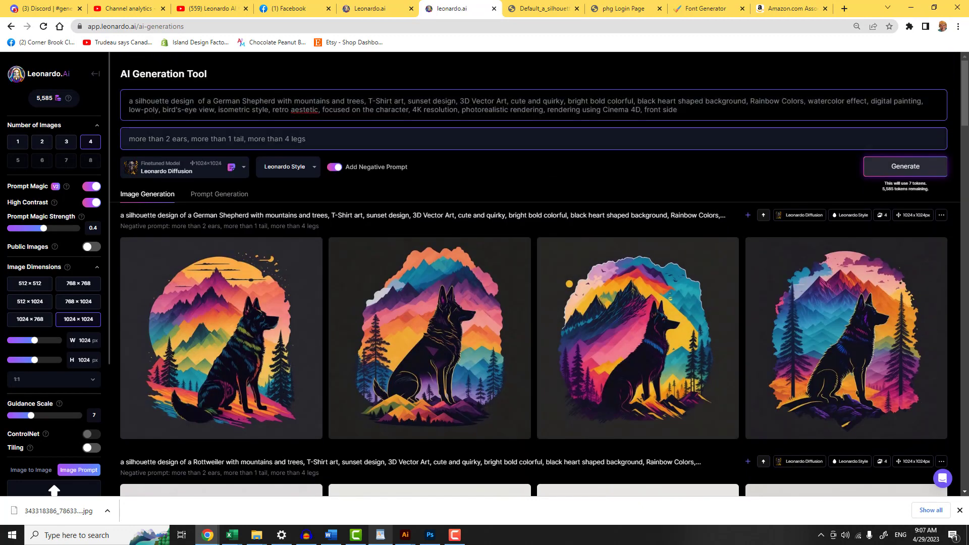
type("face")
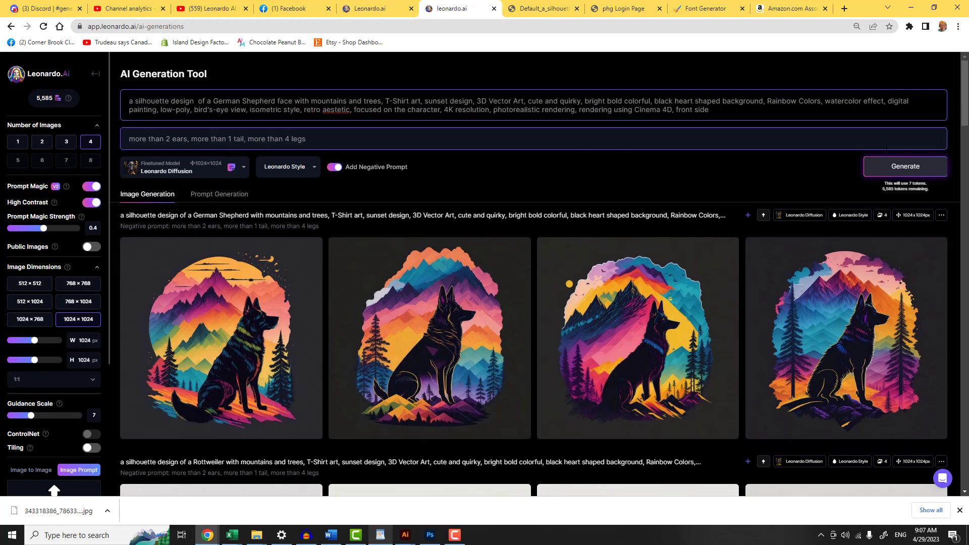
left_click(907, 170)
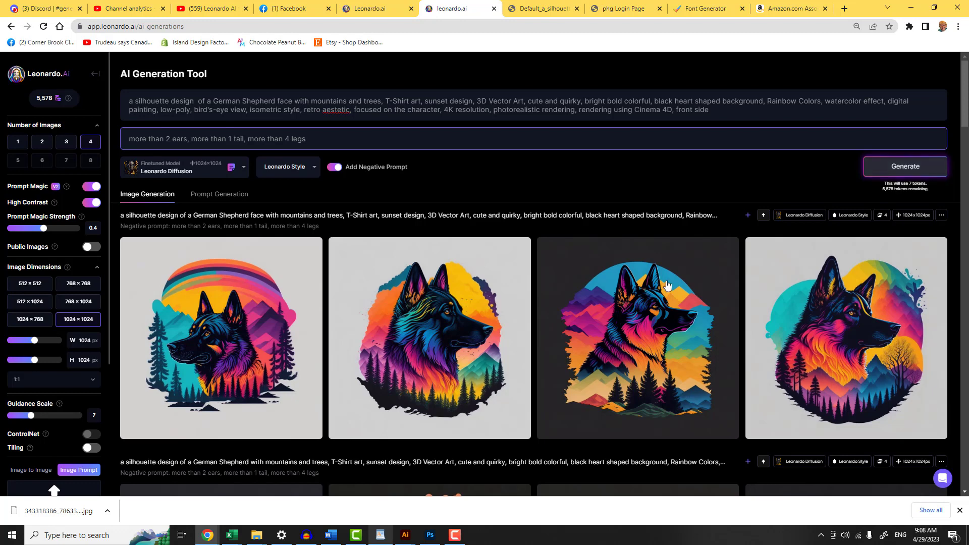
Step: Correct the misspelled "aestetic" in the prompt to "aesthetic" and generate another four German Shepherd face images
mouse_move(665, 282)
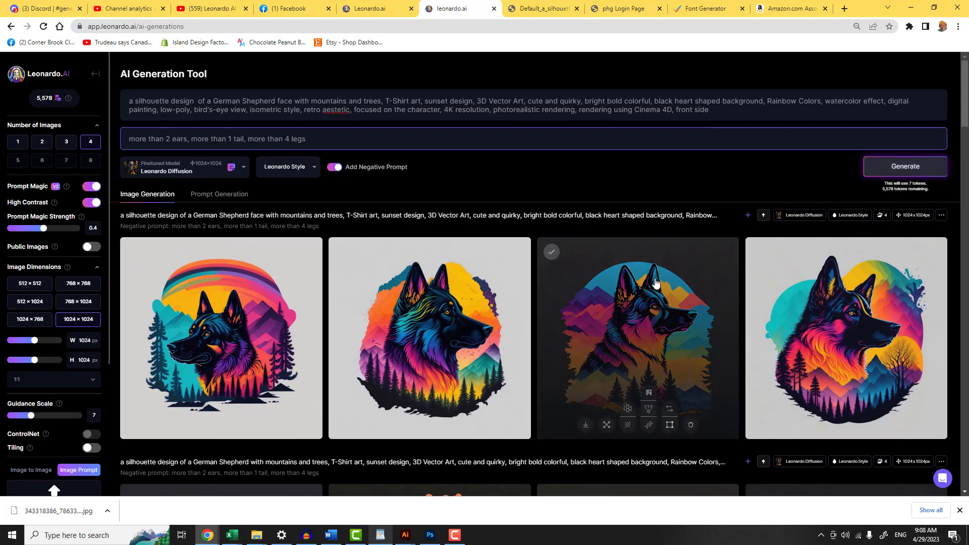
scroll(634, 288, "down", 1)
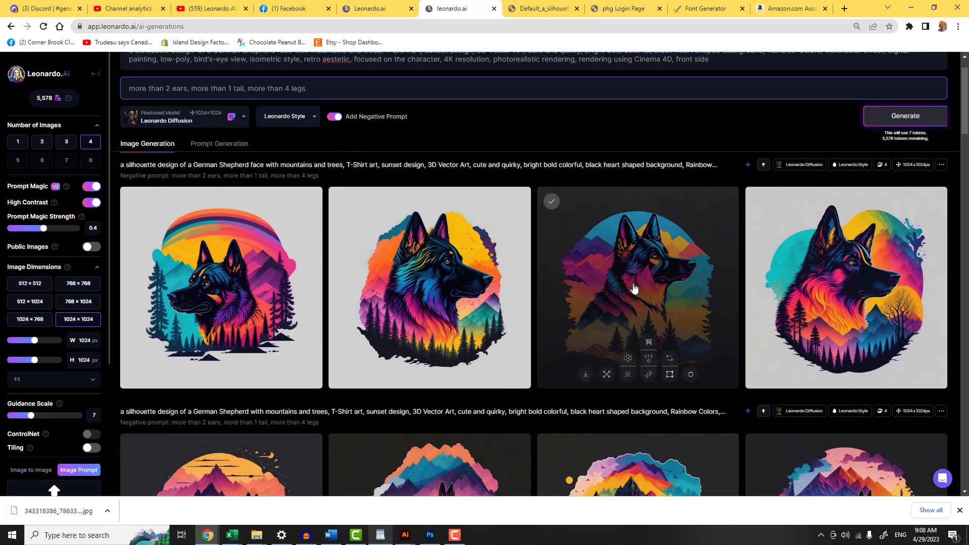
scroll(634, 288, "down", 1)
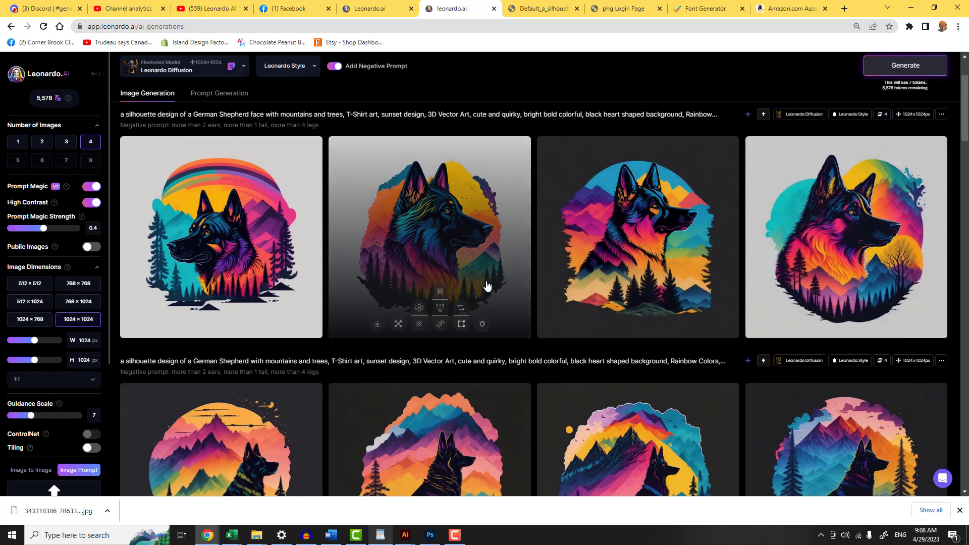
scroll(488, 284, "up", 2)
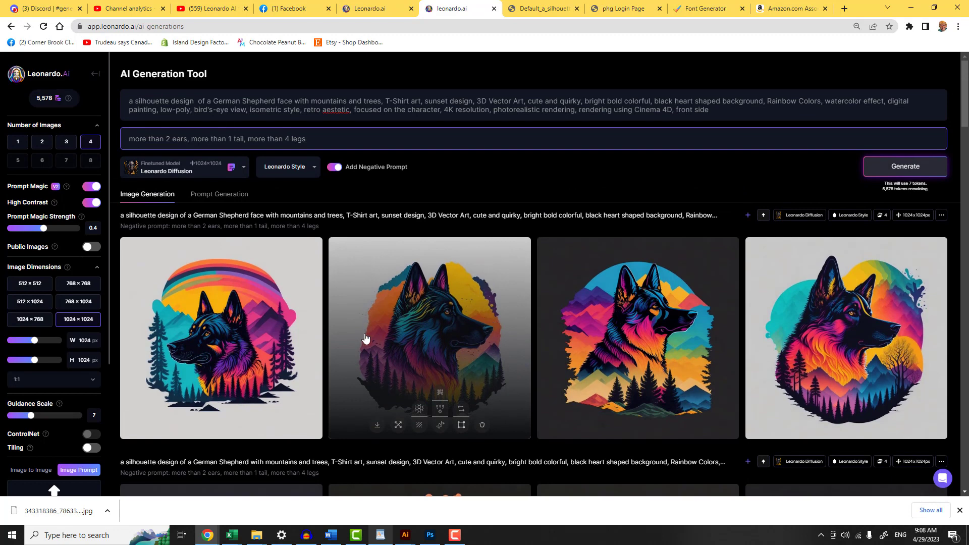
right_click(331, 109)
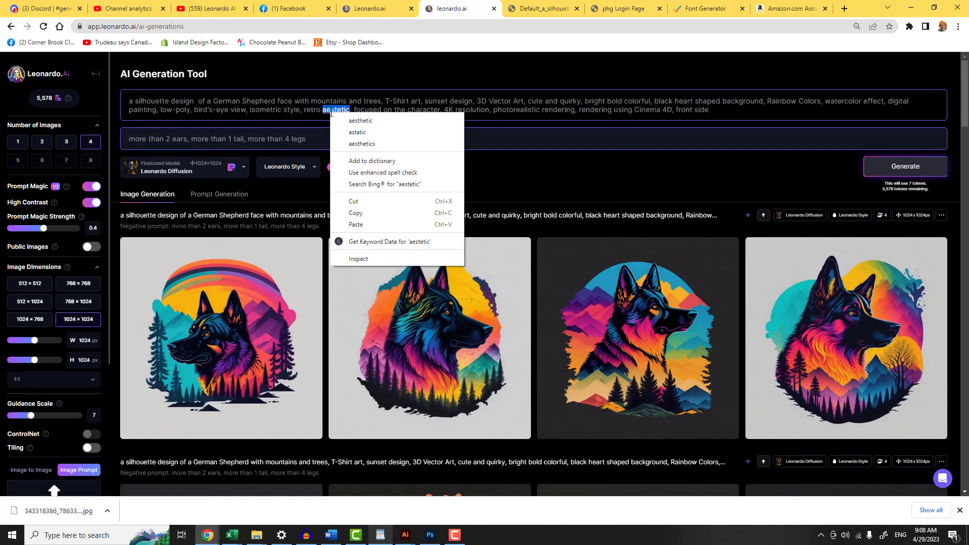
left_click(349, 120)
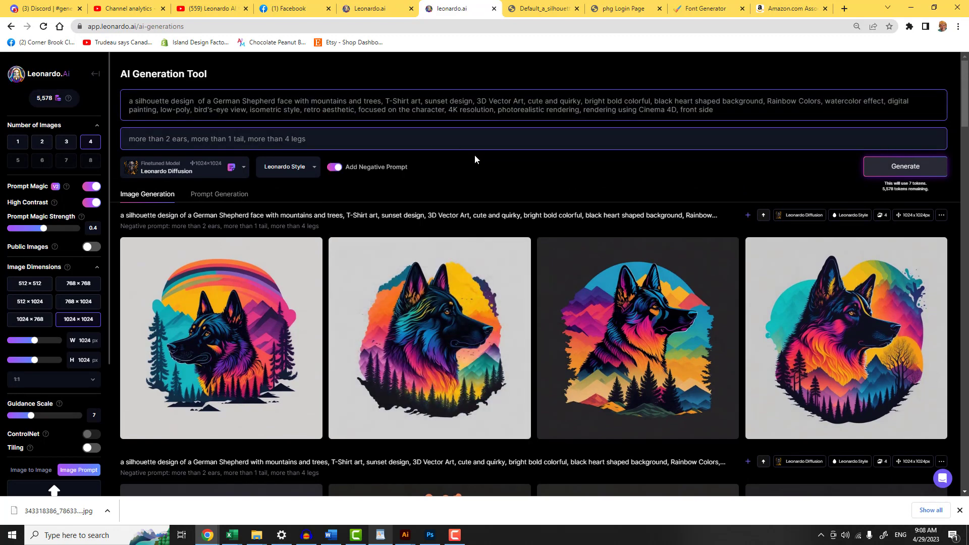
left_click(904, 168)
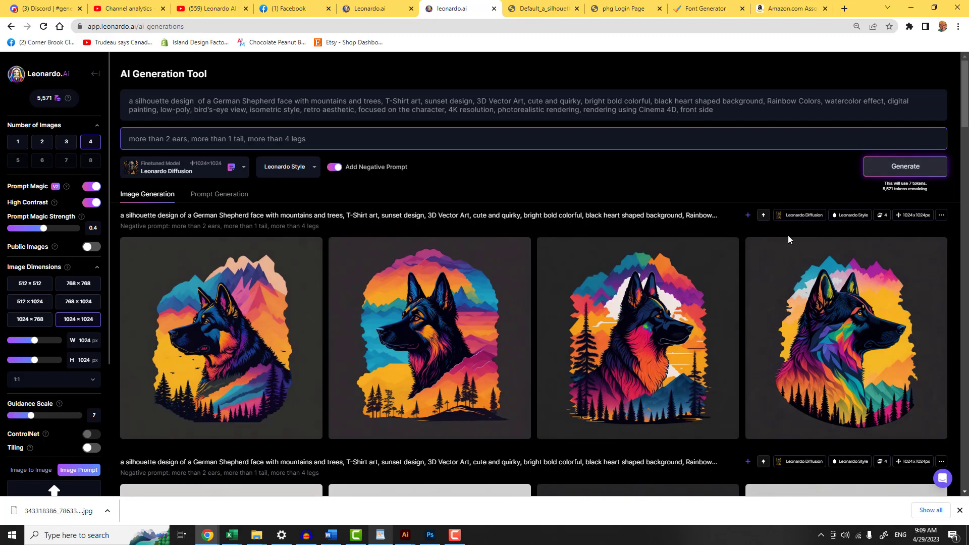
Step: Replace "German Shepherd" with "Shih-Tzu" in the prompt, applying the suggested capitalised spelling, and generate four images
mouse_move(586, 389)
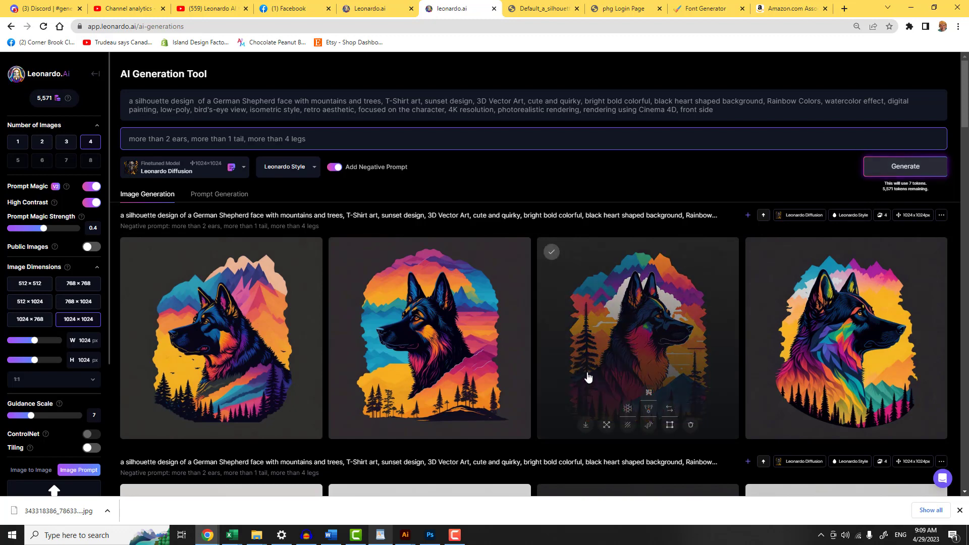
scroll(589, 377, "down", 3)
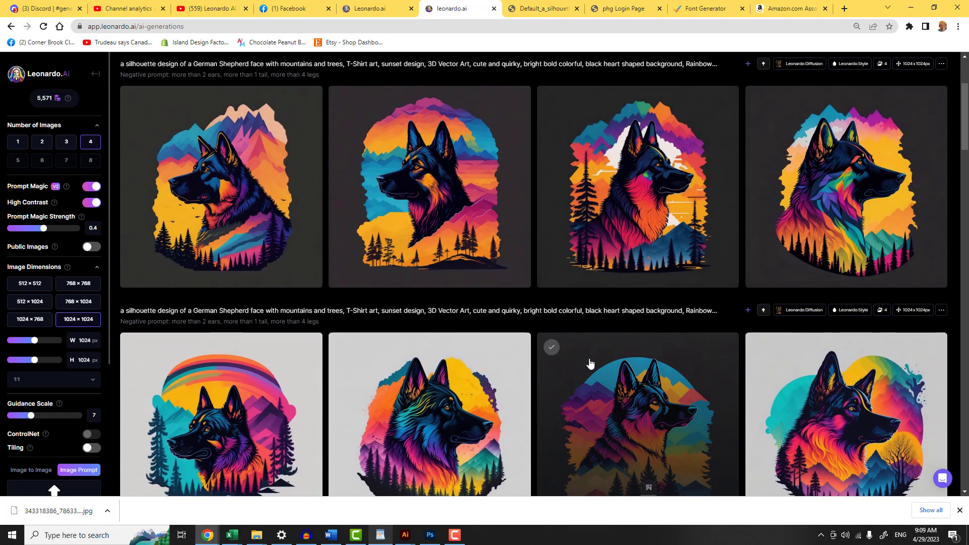
scroll(589, 363, "down", 1)
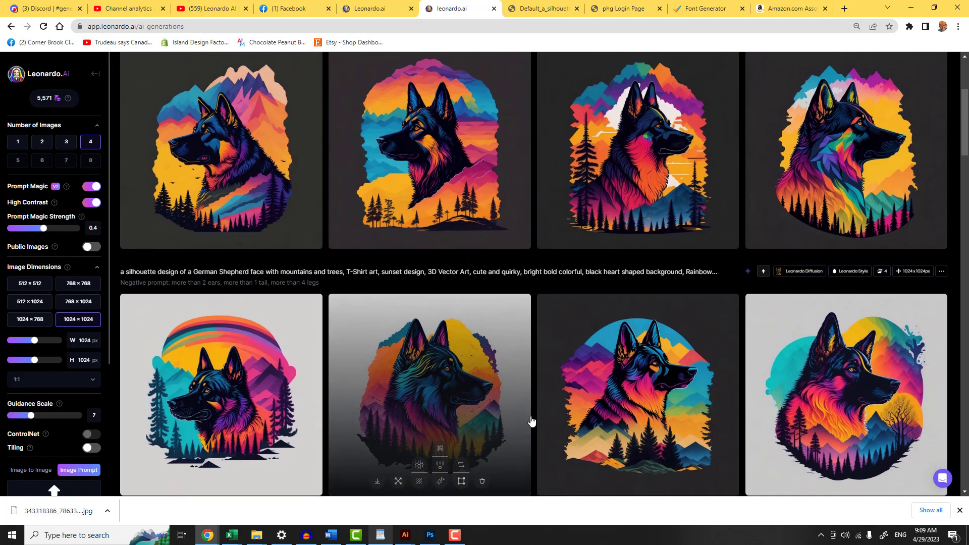
scroll(531, 421, "up", 1)
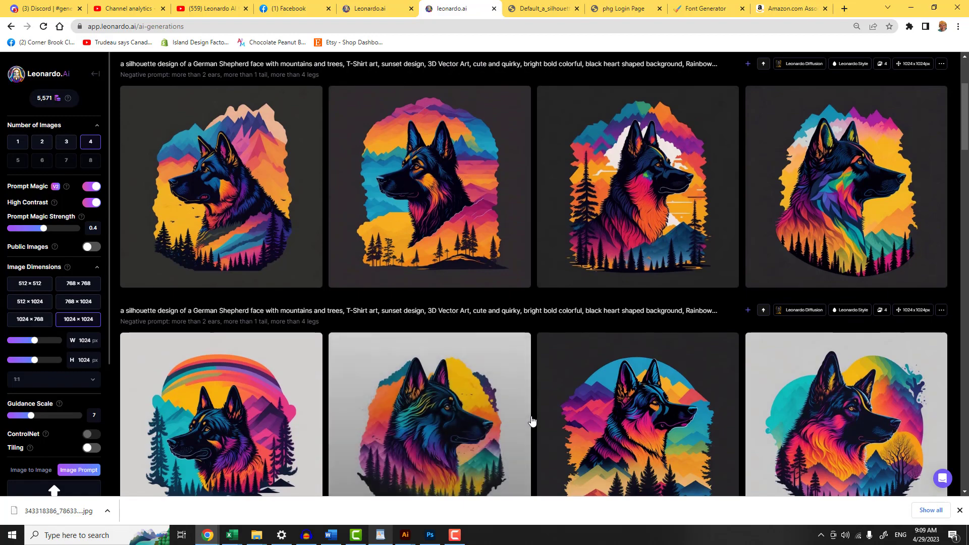
scroll(531, 421, "up", 1)
scroll(531, 420, "up", 2)
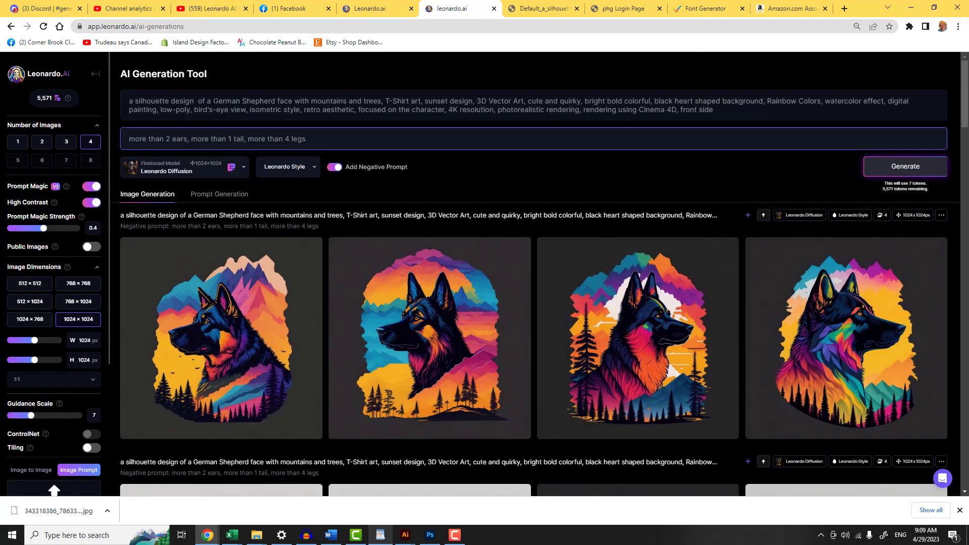
left_click_drag(213, 100, 275, 101)
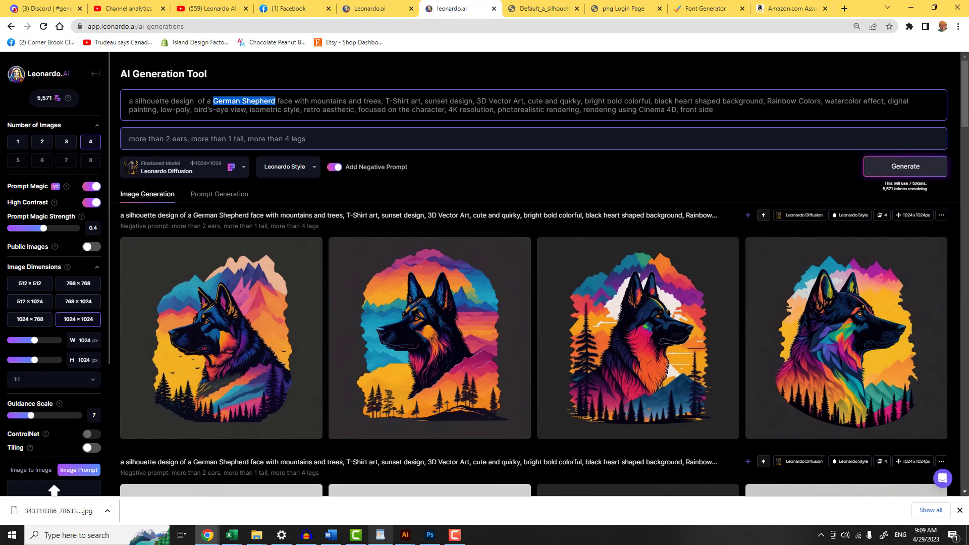
type("Shih-")
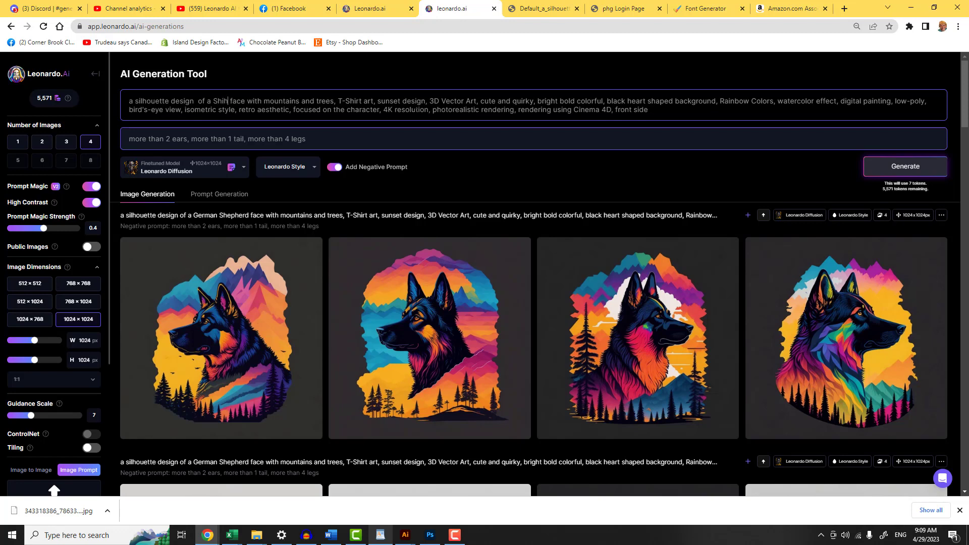
type("tzu")
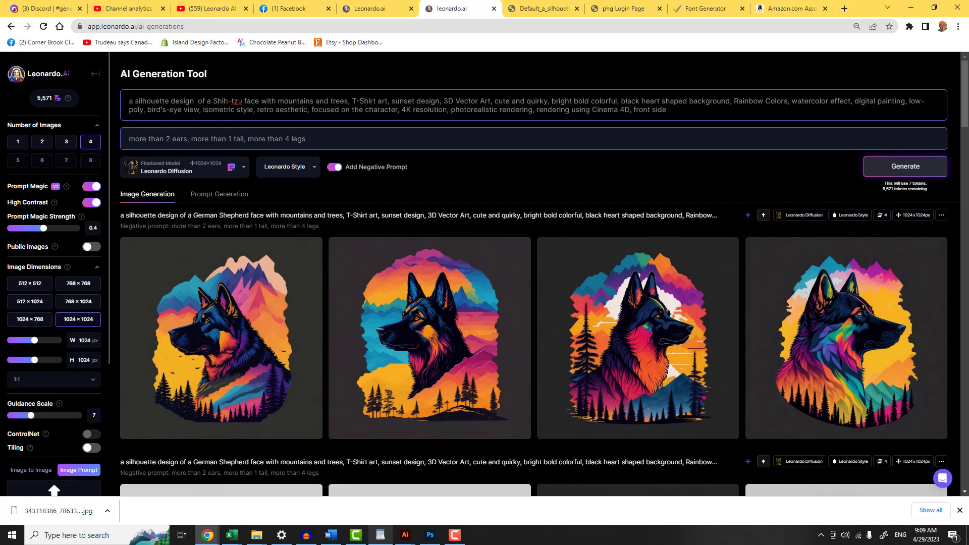
right_click(237, 102)
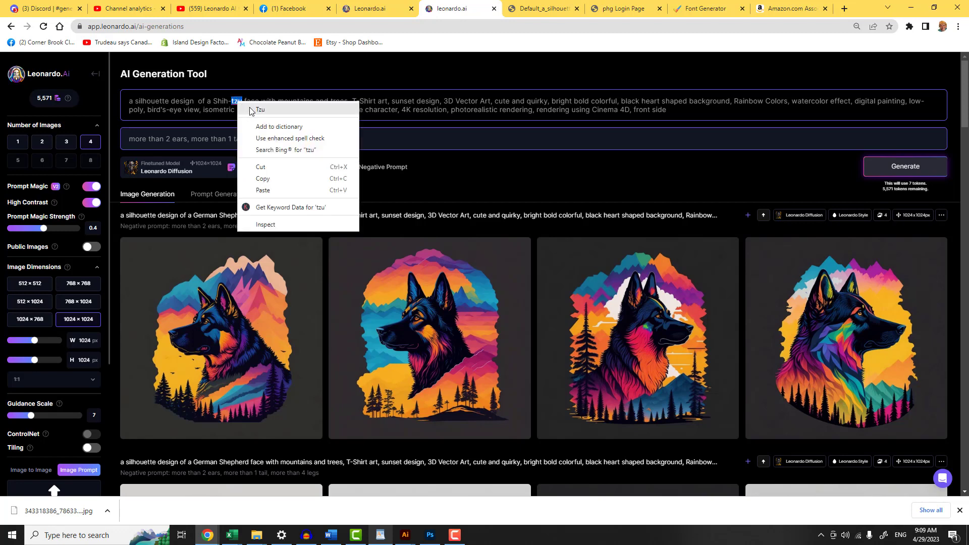
left_click(257, 110)
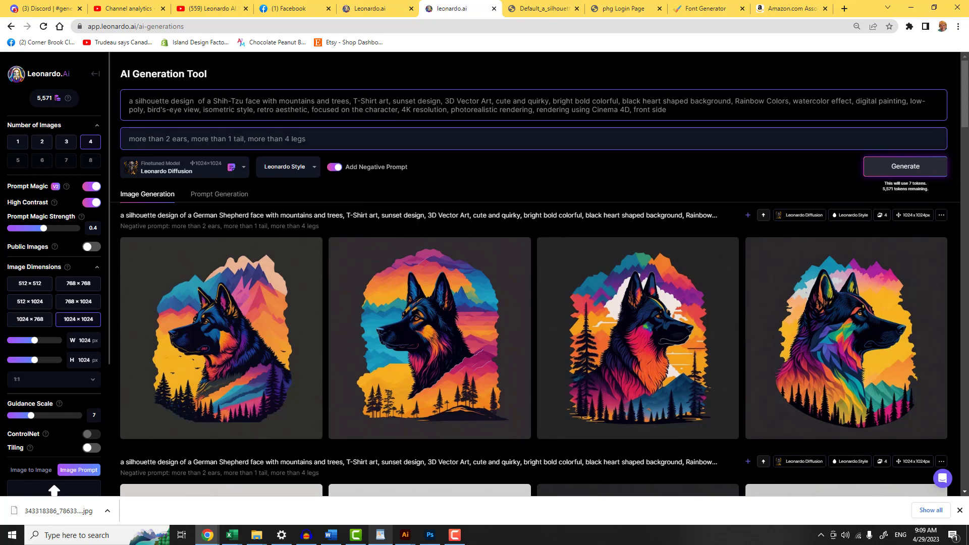
left_click(900, 170)
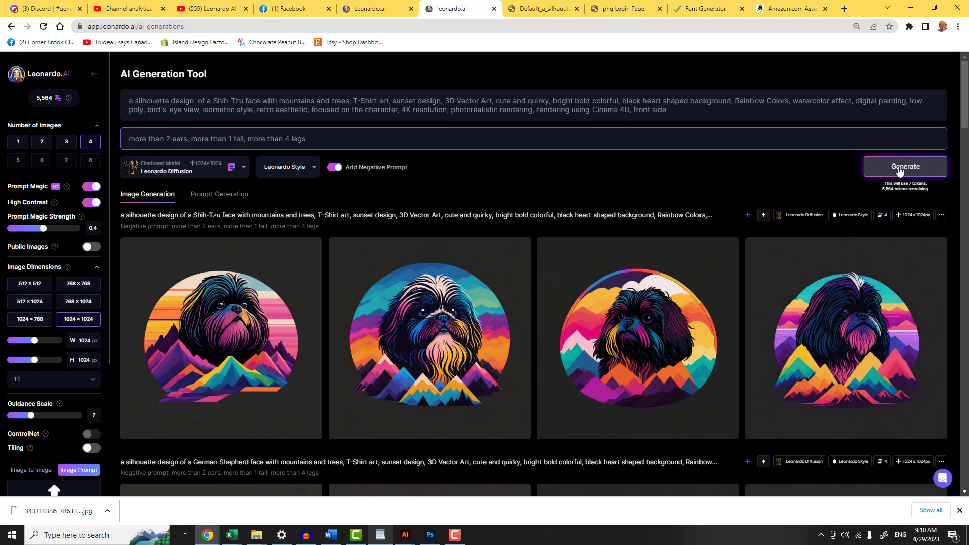
Step: Replace "Shih-Tzu" with "beagle dog" in the prompt and generate four images
mouse_move(626, 283)
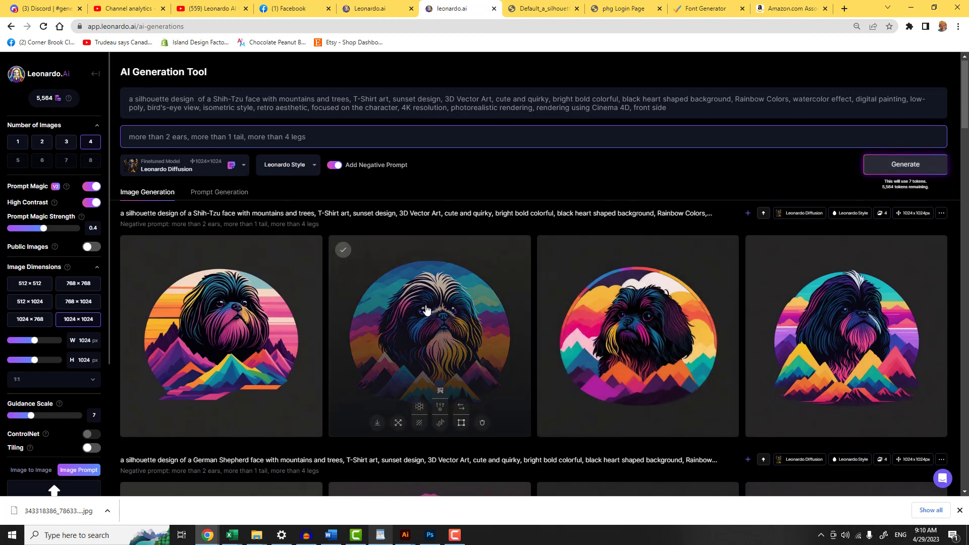
scroll(427, 310, "down", 4)
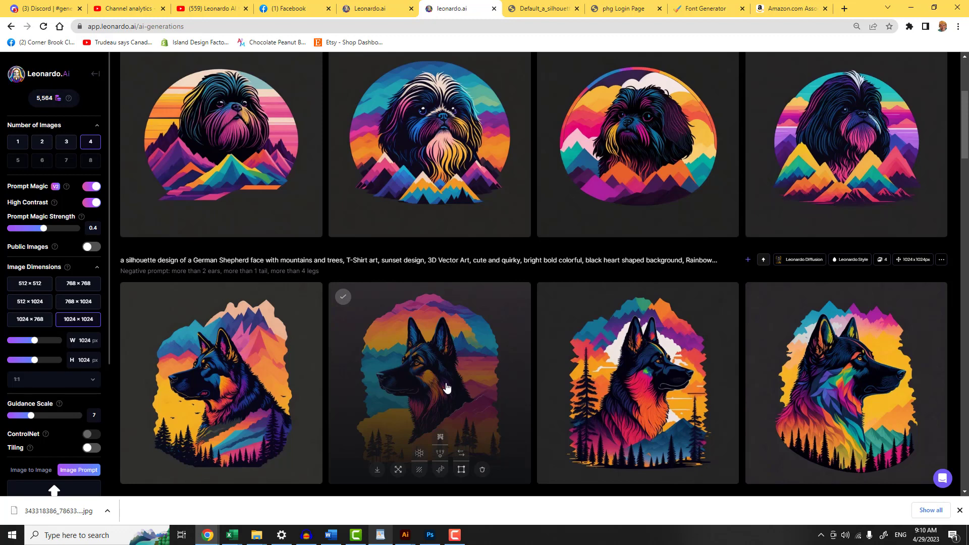
scroll(446, 388, "down", 1)
scroll(446, 388, "up", 5)
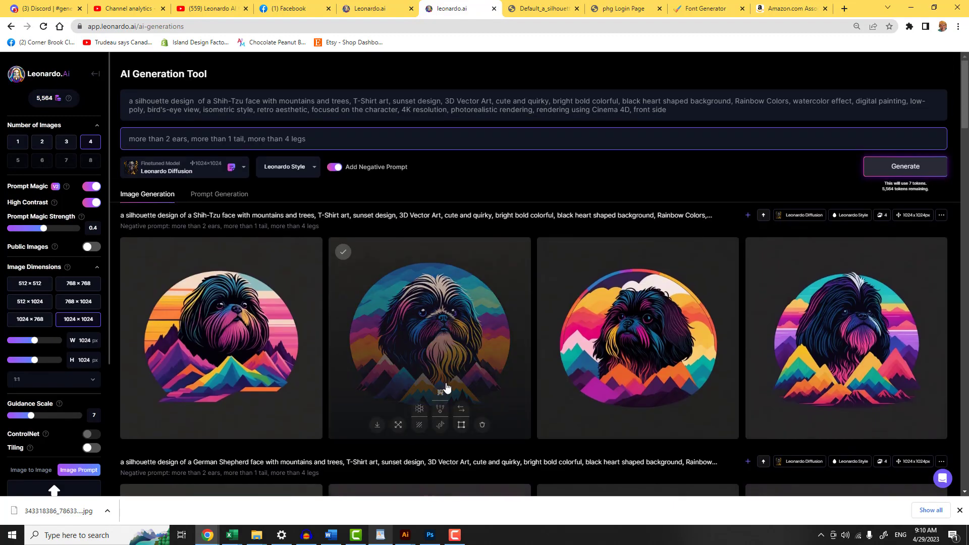
left_click_drag(213, 101, 244, 101)
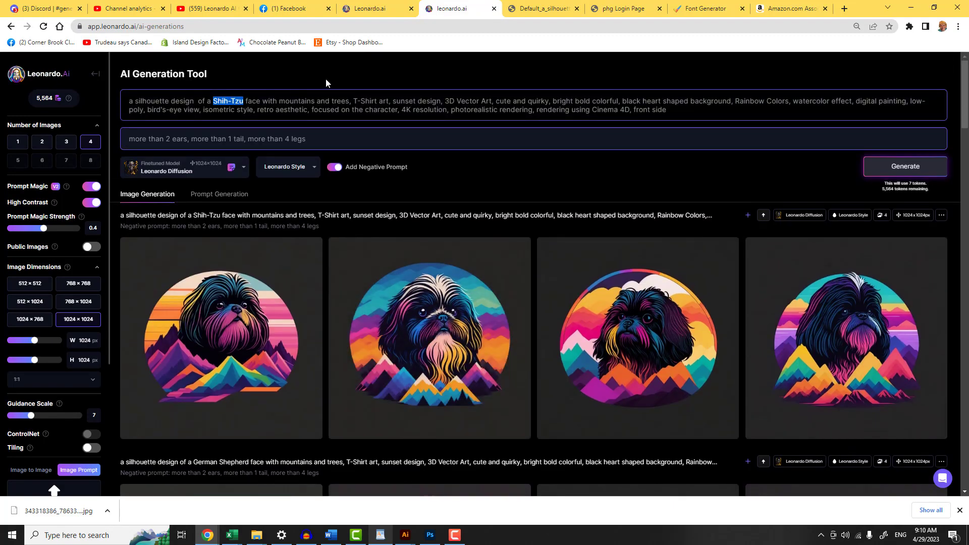
type("beagle")
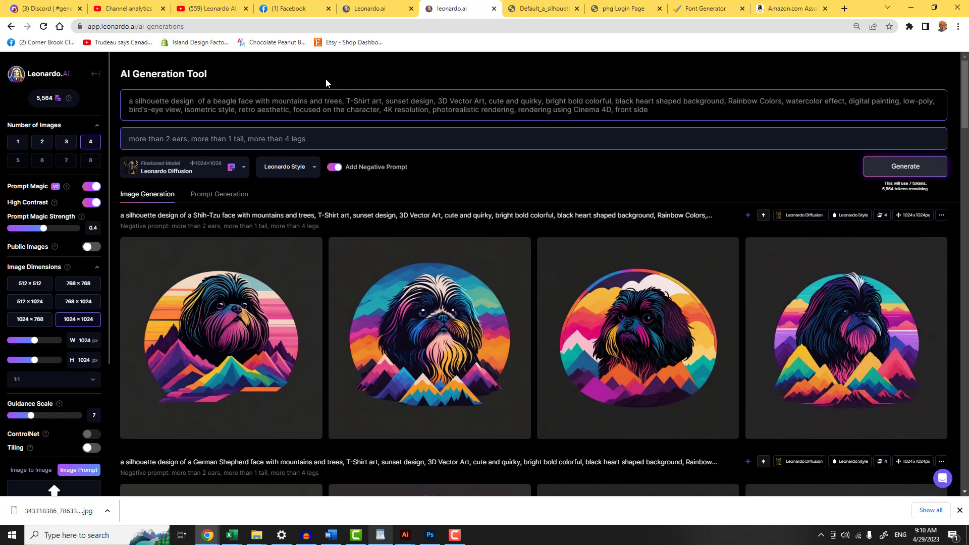
type(" do")
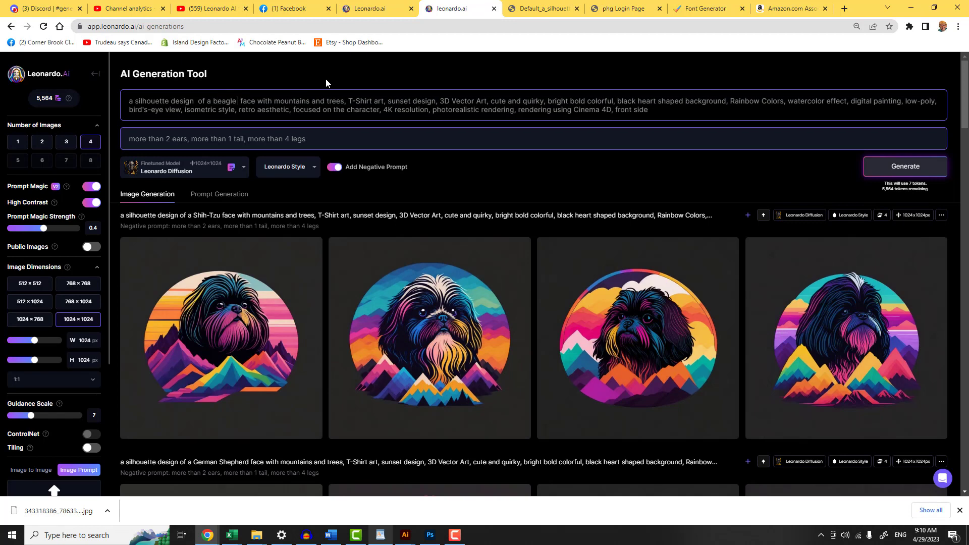
type("g")
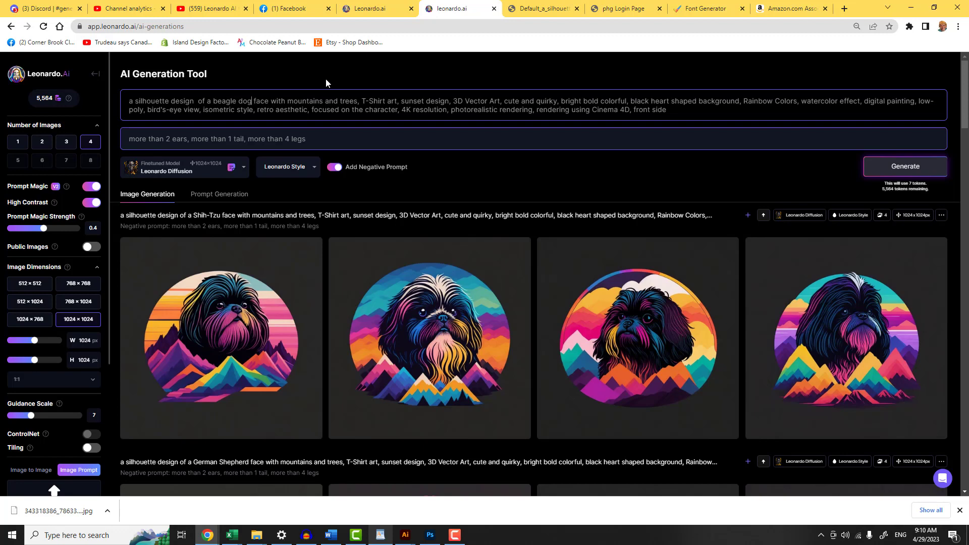
left_click(896, 170)
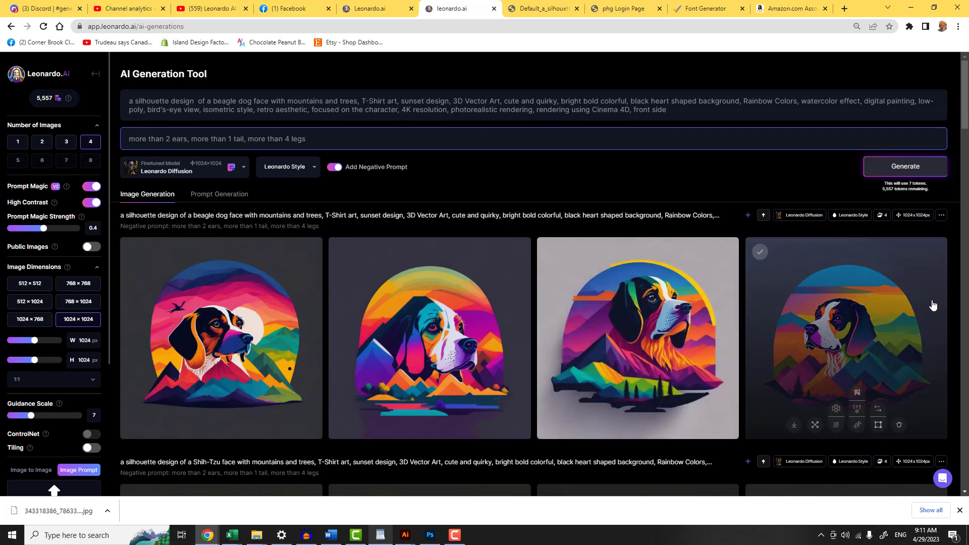
Step: Compare the new beagle face designs with the Shih-Tzu designs generated before them
scroll(924, 310, "down", 4)
scroll(931, 303, "down", 1)
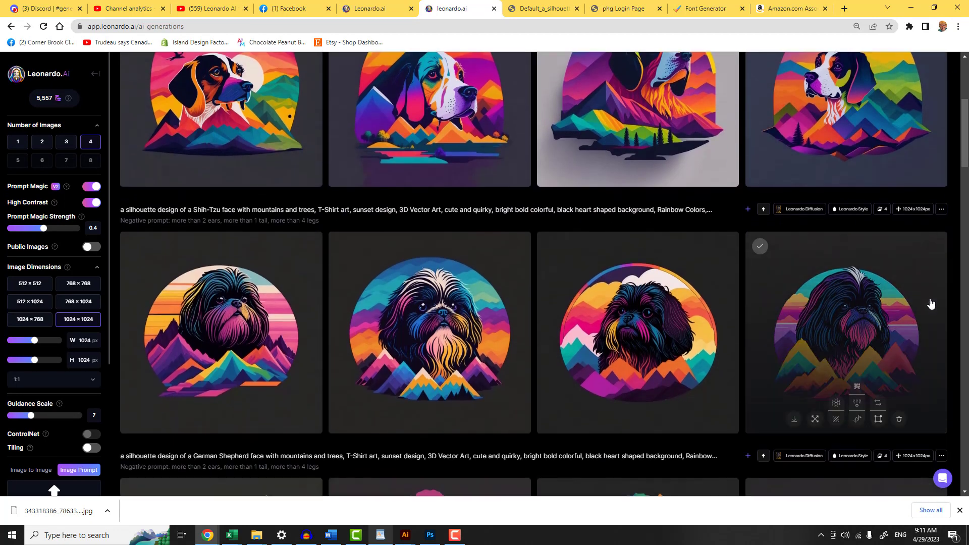
scroll(930, 303, "up", 2)
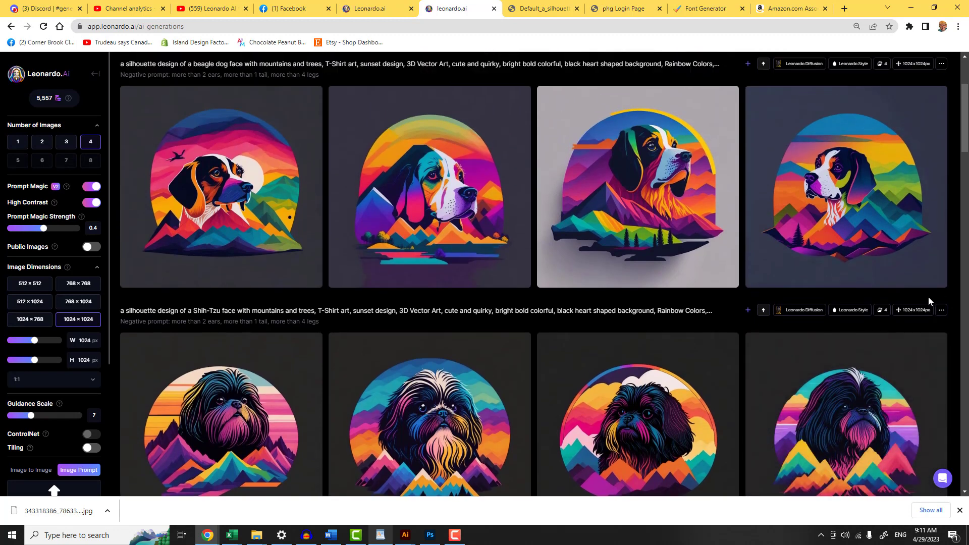
scroll(928, 296, "down", 2)
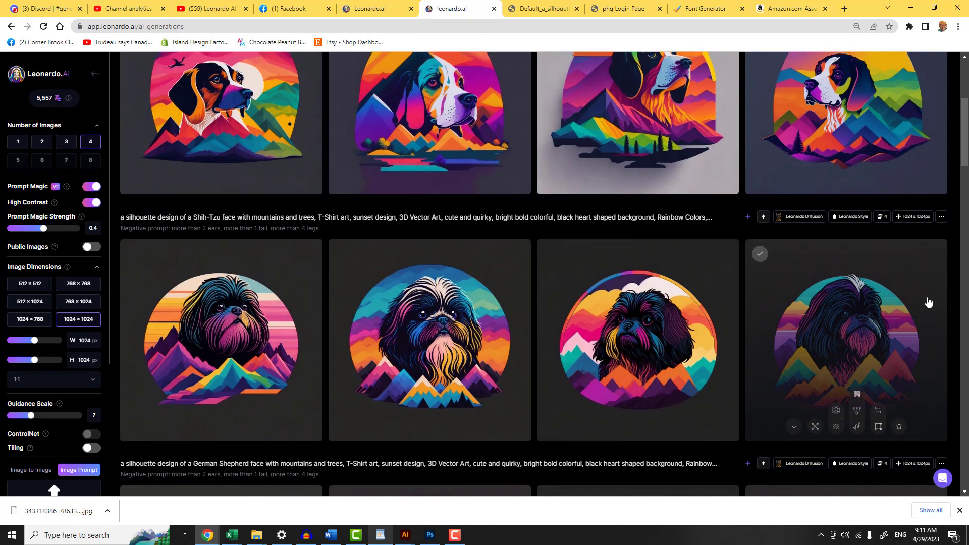
scroll(927, 302, "up", 5)
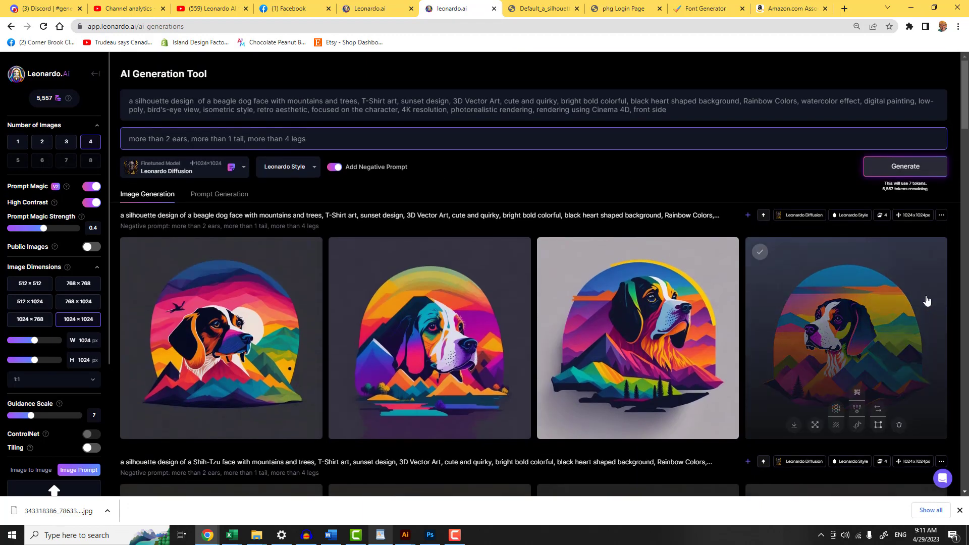
Step: Go past the recent beagle, Shih-Tzu and German Shepherd batches and load more previous generations in the personal feed
scroll(925, 301, "down", 1)
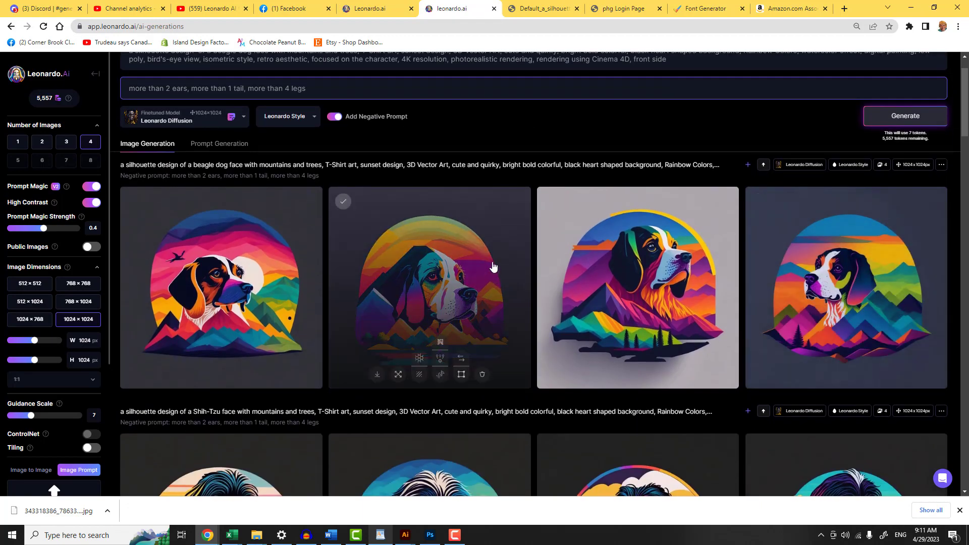
scroll(499, 255, "up", 1)
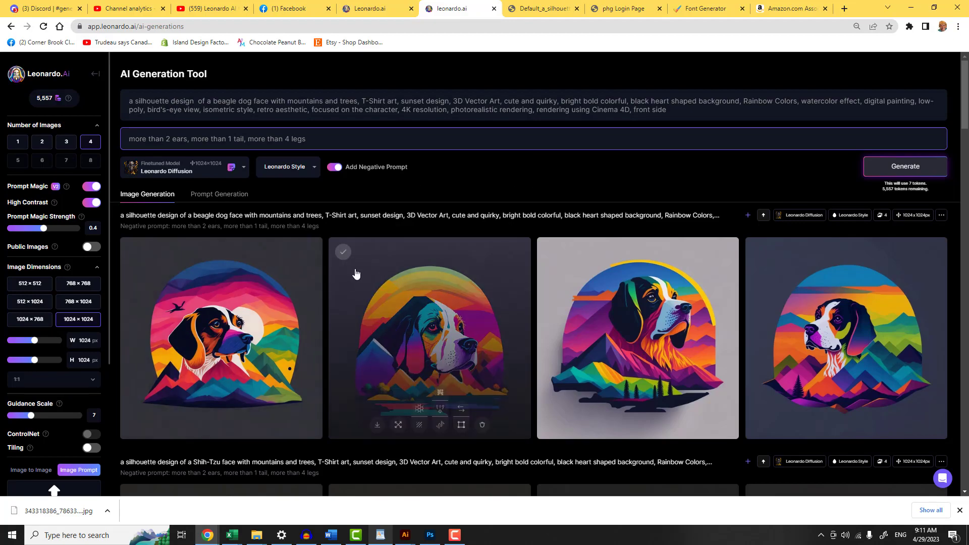
scroll(360, 271, "down", 5)
scroll(363, 269, "down", 15)
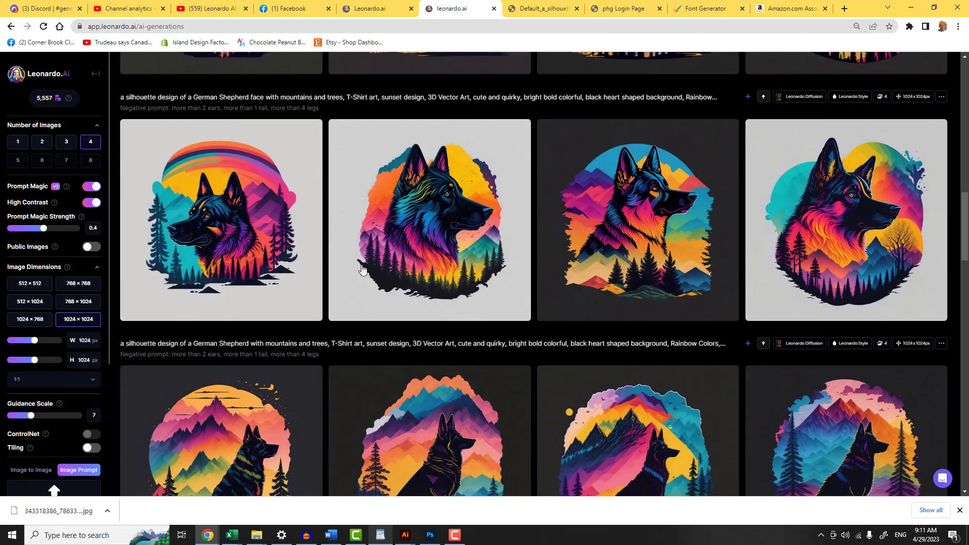
scroll(362, 269, "down", 20)
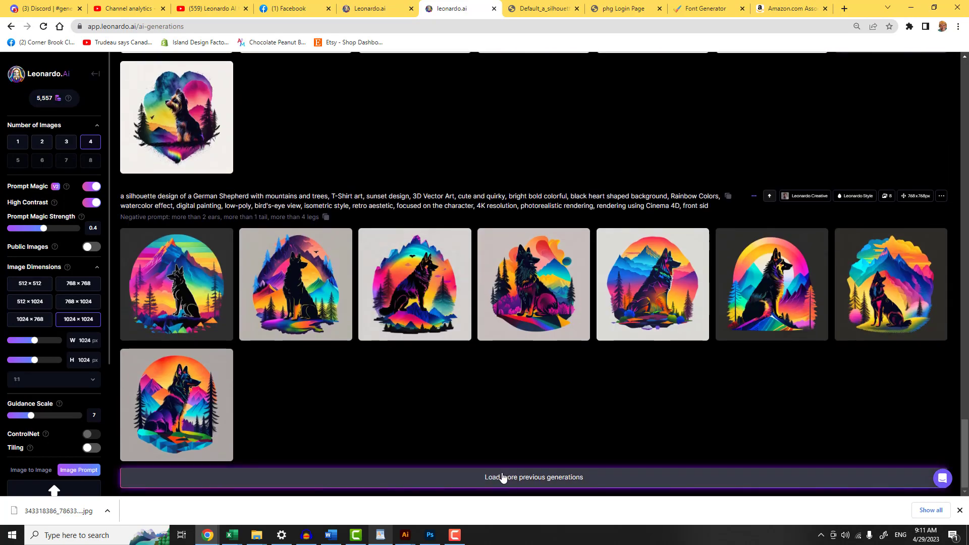
left_click(497, 476)
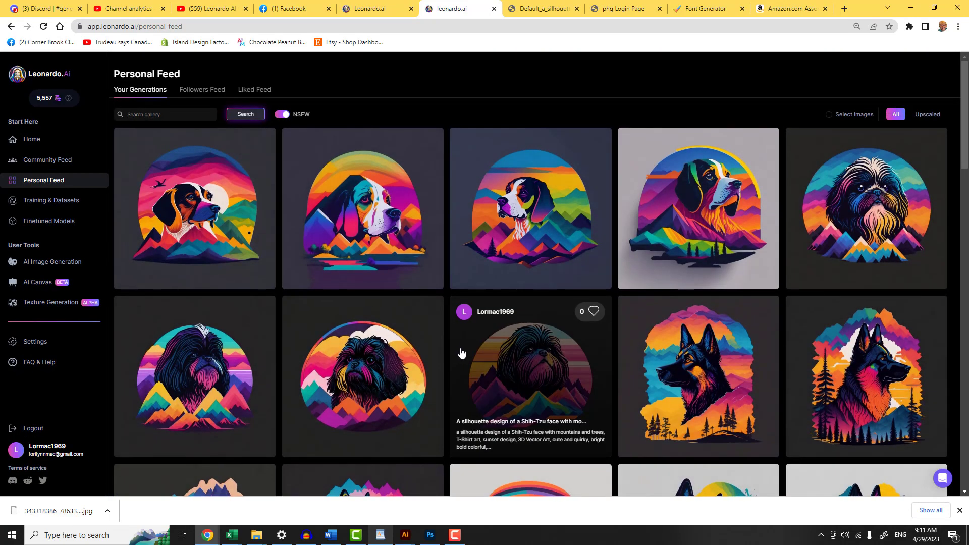
Step: Find an earlier Yorkshire Terrier silhouette image in the personal feed, copy its prompt and close the image details
scroll(486, 345, "down", 8)
scroll(486, 345, "down", 15)
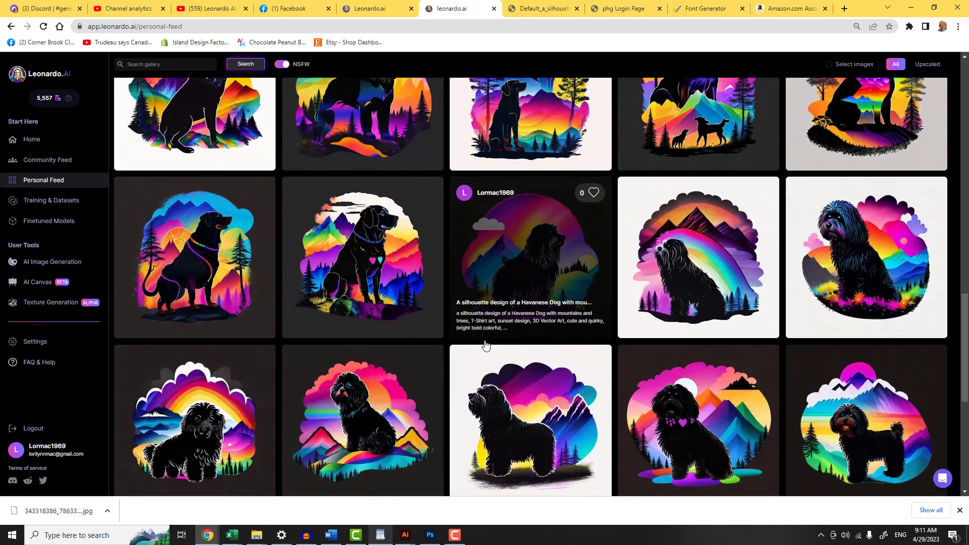
scroll(486, 345, "down", 2)
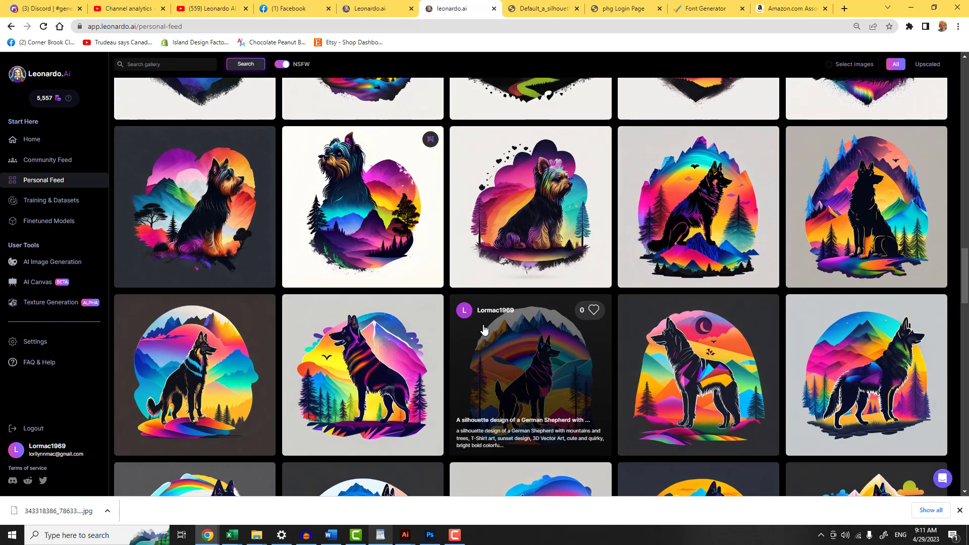
left_click(536, 203)
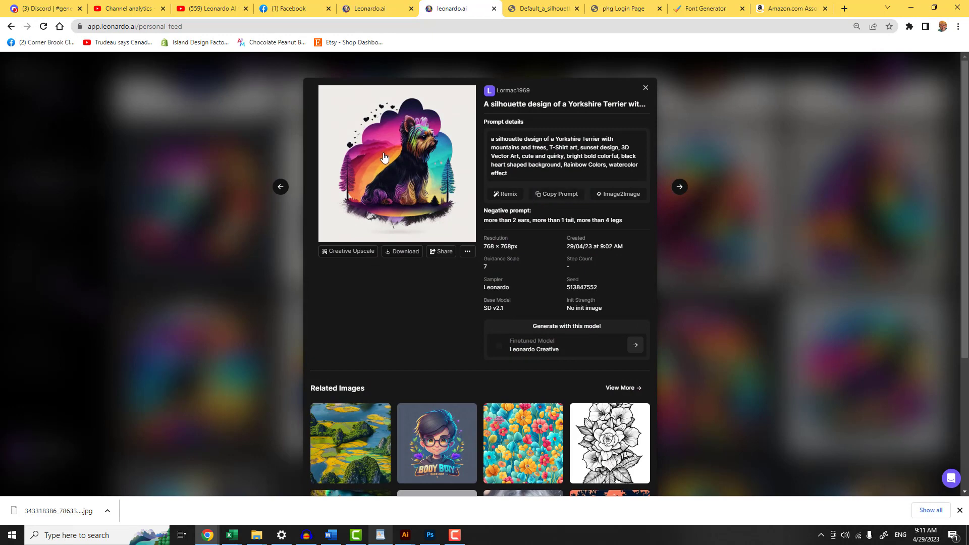
left_click(555, 193)
left_click(646, 90)
Step: Return to AI Image Generation, replace the whole beagle face prompt with the copied Yorkshire Terrier prompt, and generate four images
scroll(417, 191, "down", 5)
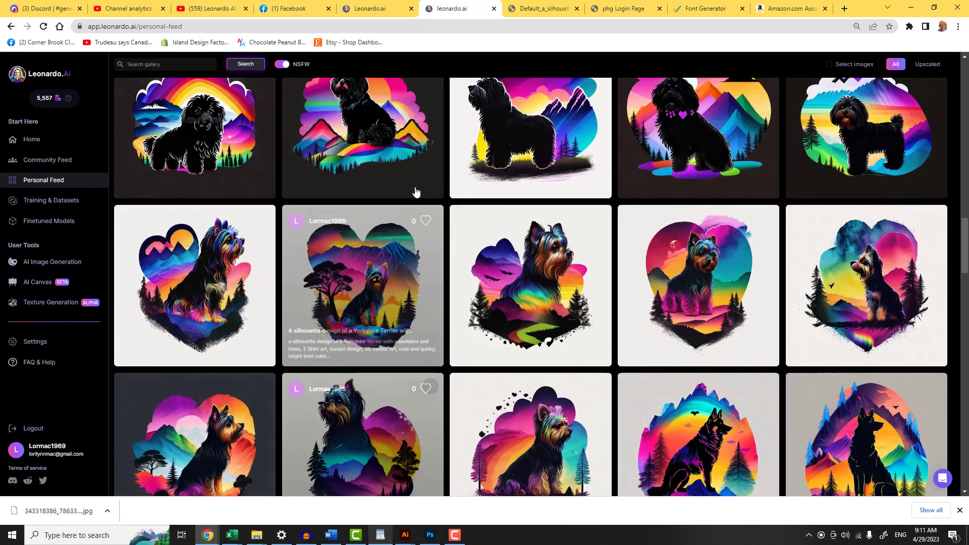
scroll(417, 190, "up", 10)
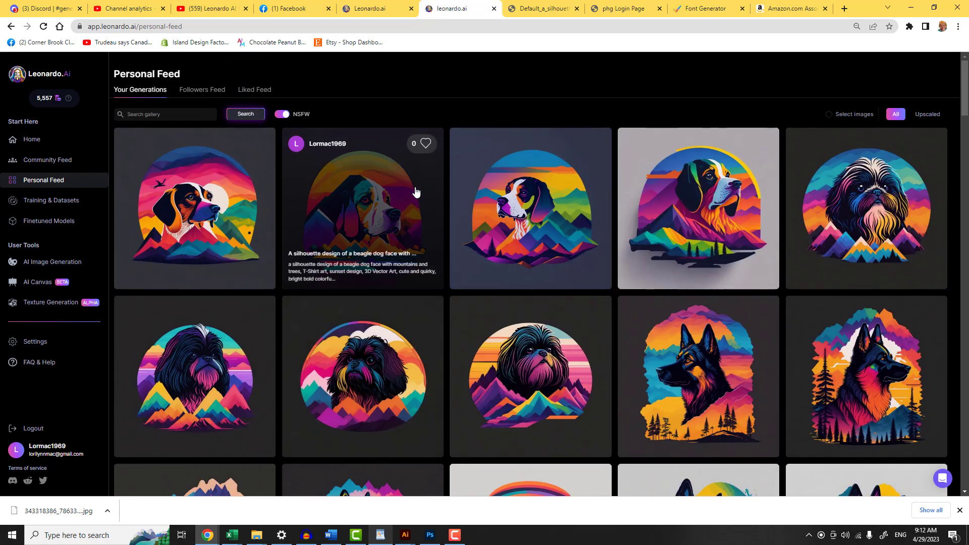
left_click(58, 267)
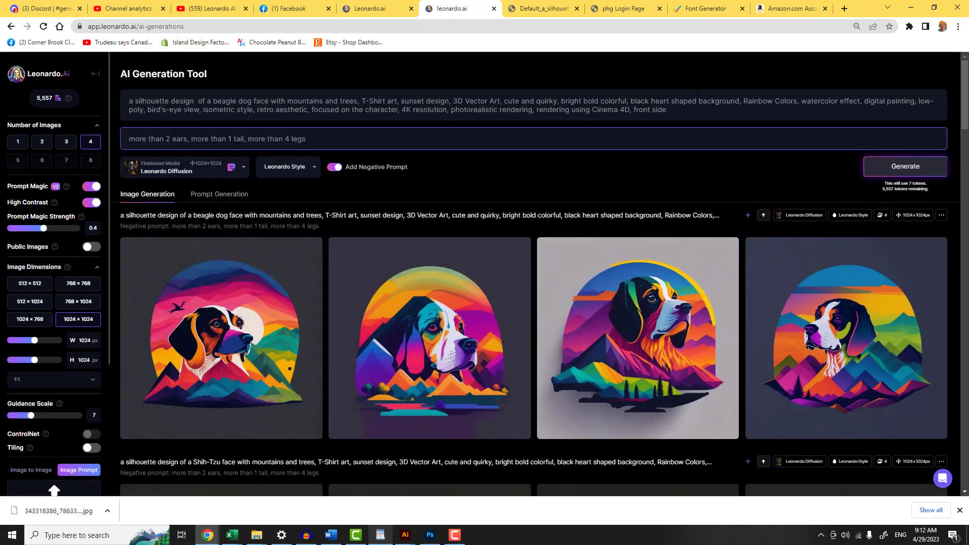
left_click_drag(671, 110, 46, 104)
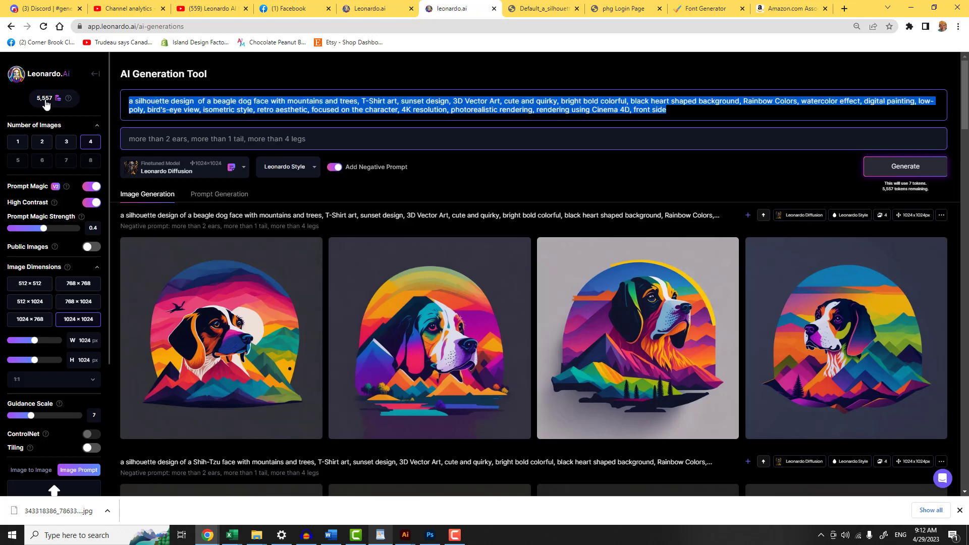
type("a silhouette design  of a Yorkshire Terrier with mountains and trees, T-Shirt art, sunset design, 3D Vector Art, cute and quirky, bright bold colorful, black heart shaped background, Rainbow Colors, watercolor effect")
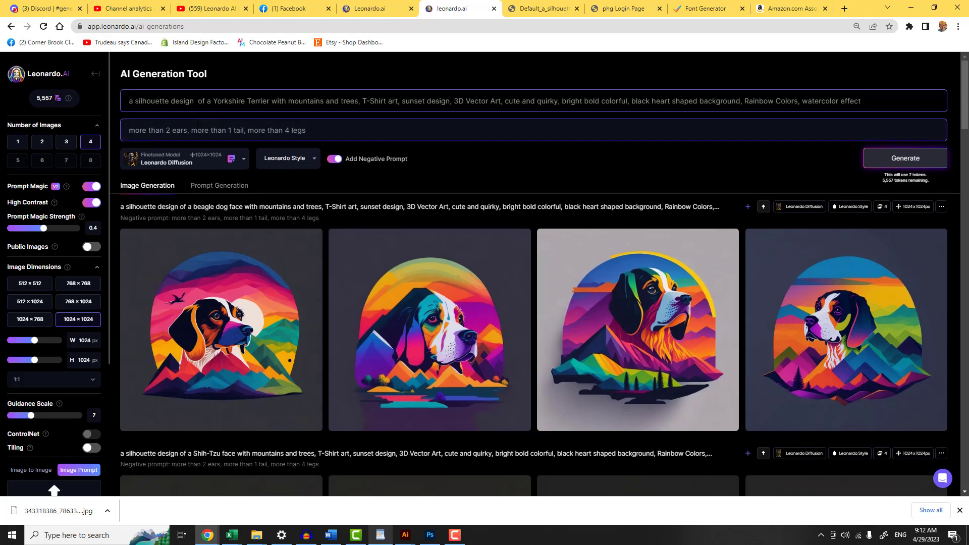
key("ctrl+Return")
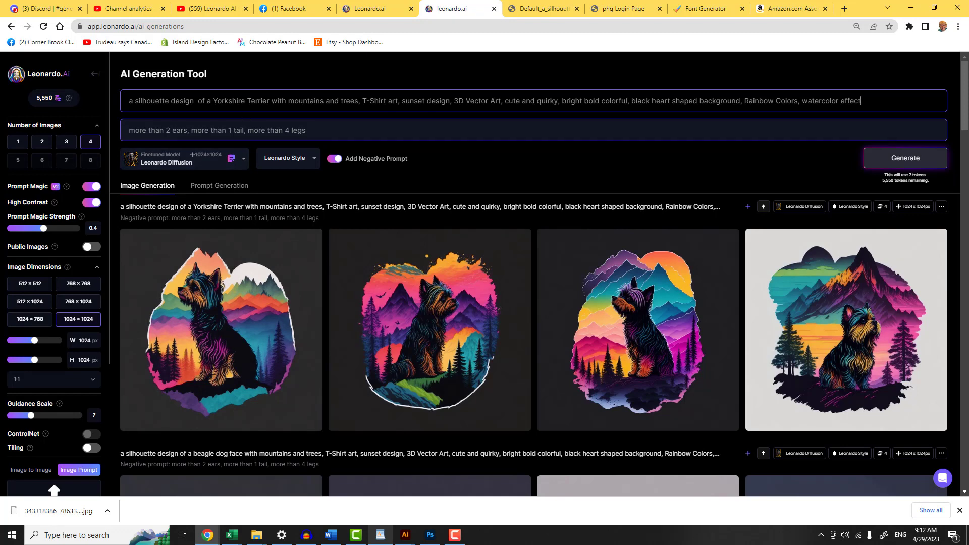
Step: Replace "Yorkshire Terrier" with "beagle" in the prompt and generate four images
left_click_drag(212, 101, 270, 101)
type("beagle")
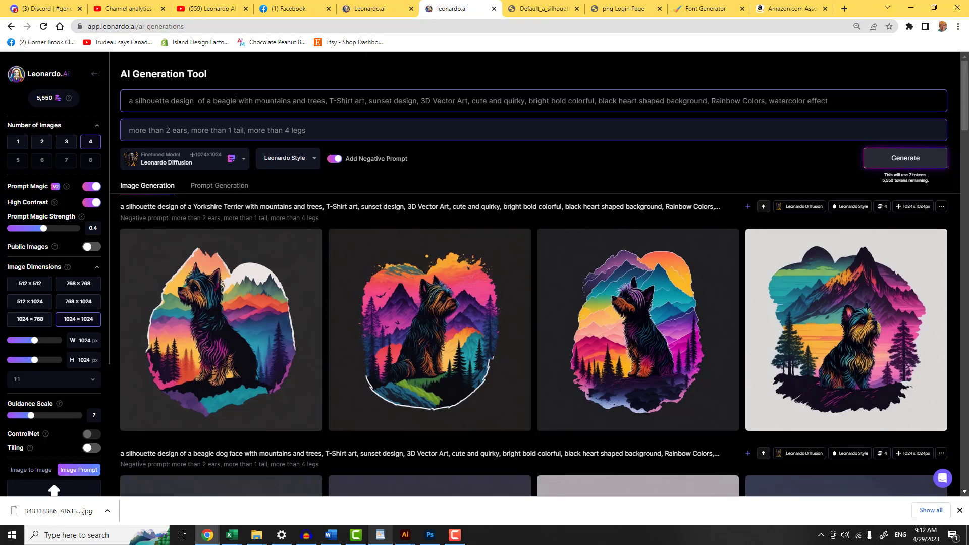
key("Return")
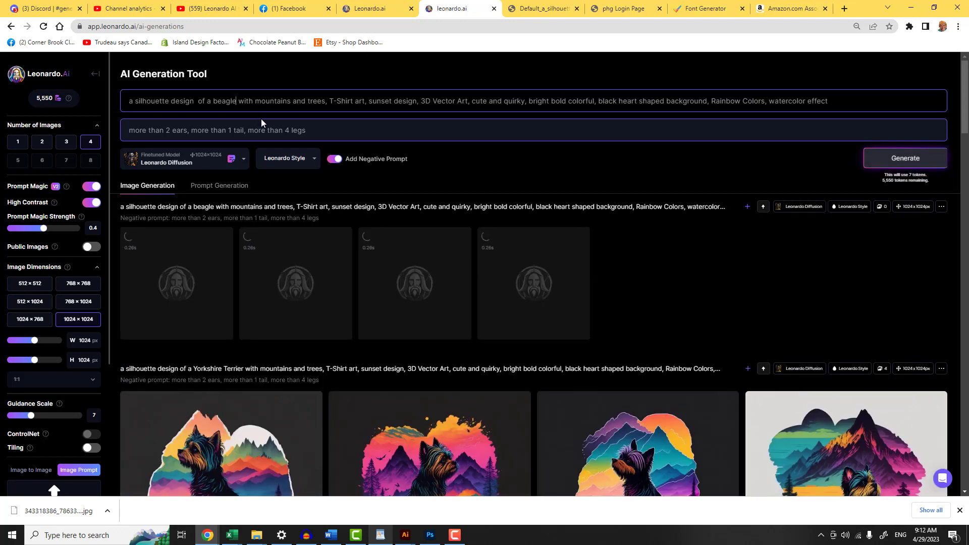